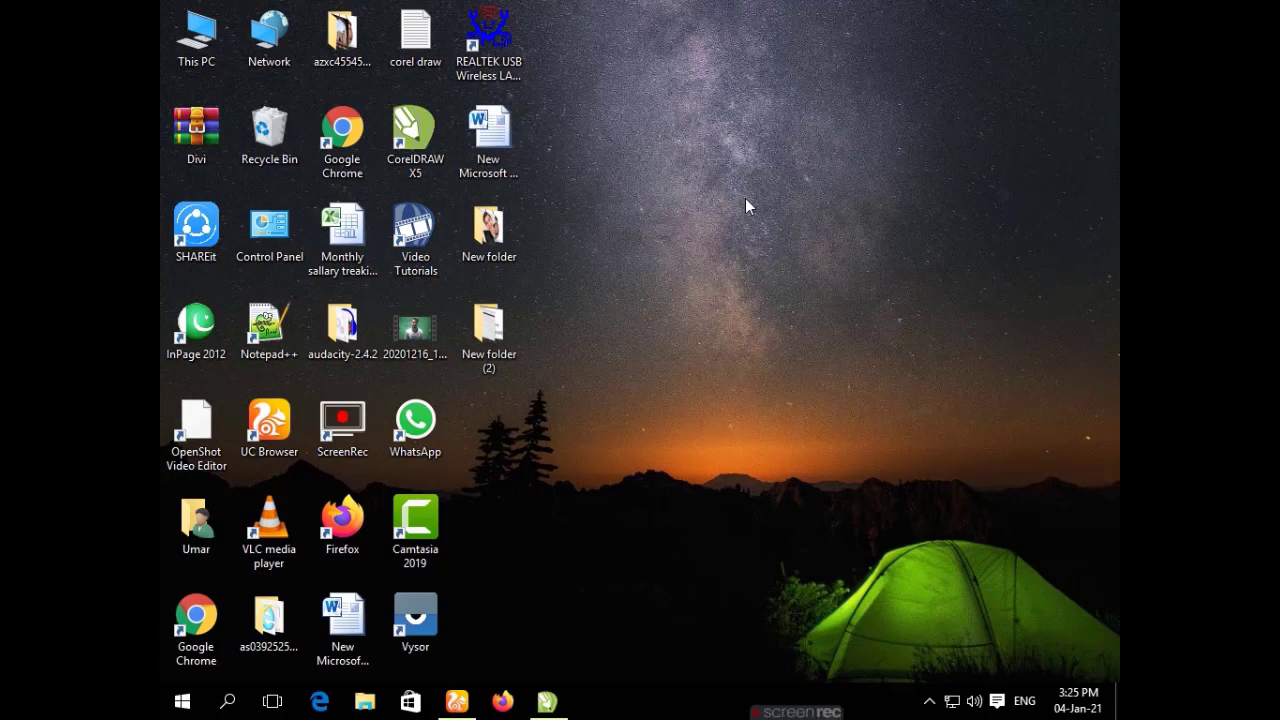
Open UC Browser and search Google for xampp from the new-tab search box.
{"action": "left_click", "coordinate": [456, 701]}
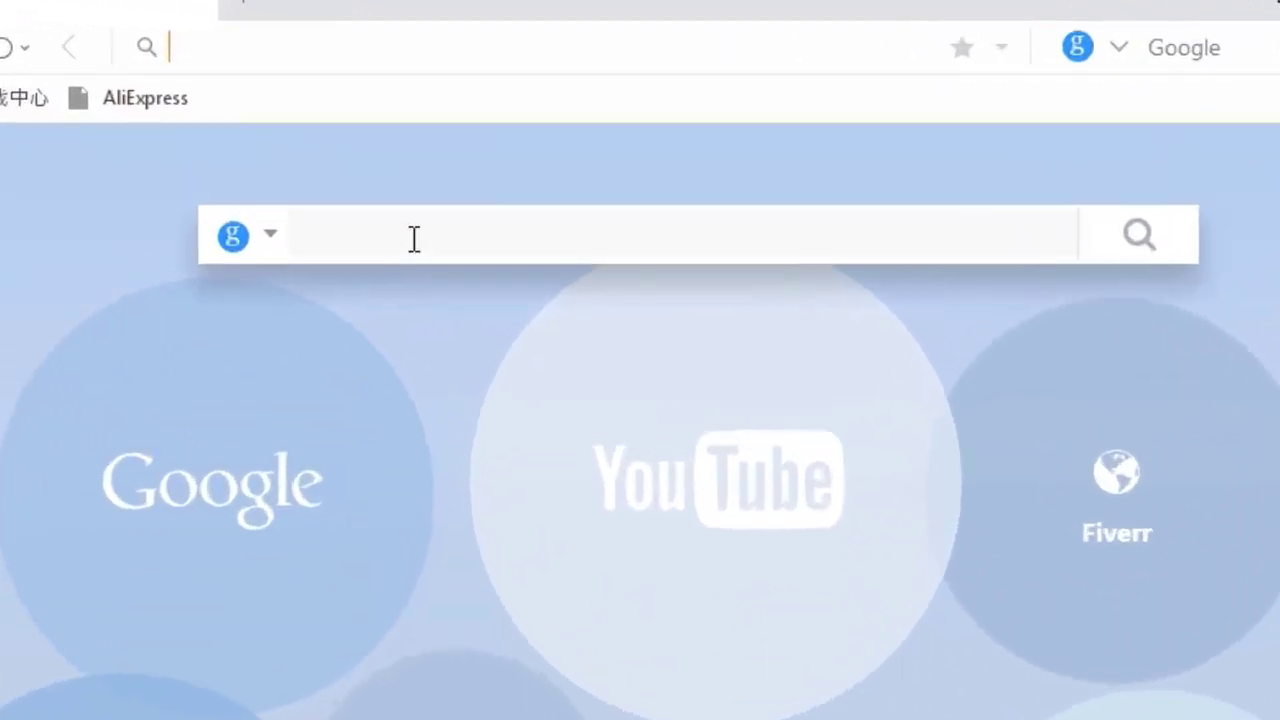
{"action": "left_click", "coordinate": [480, 155]}
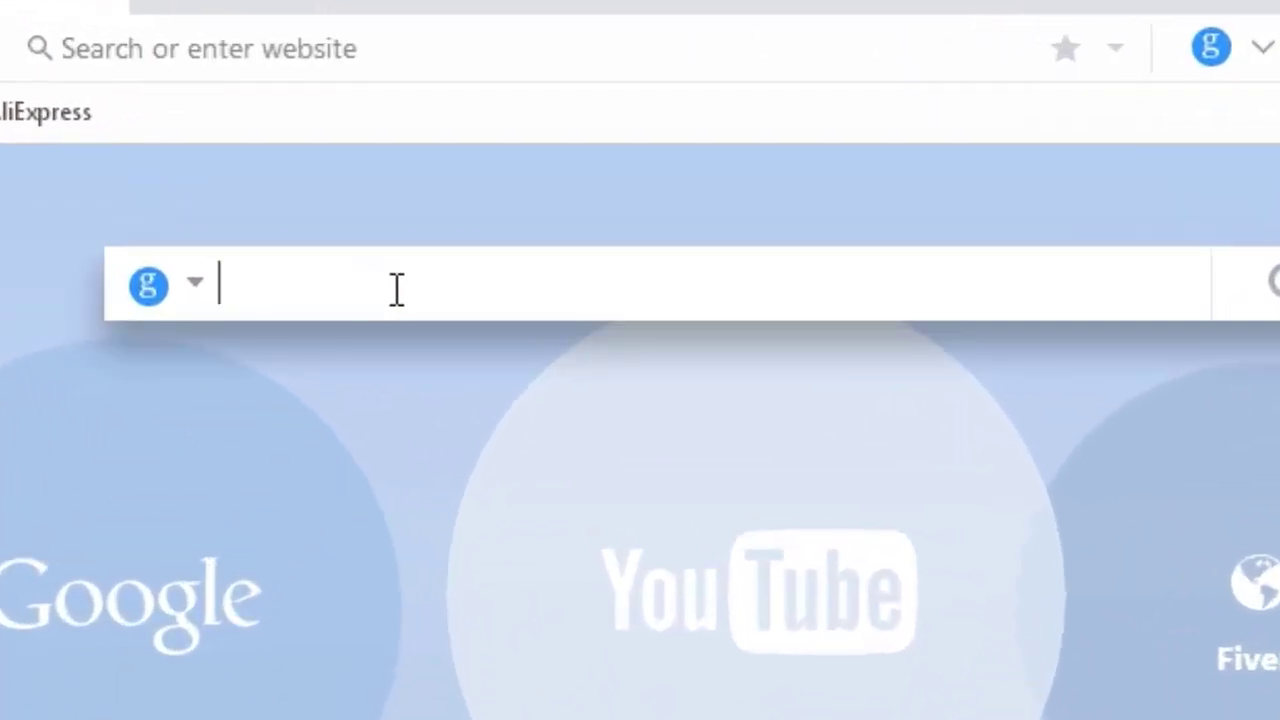
{"action": "type", "text": "xmapp"}
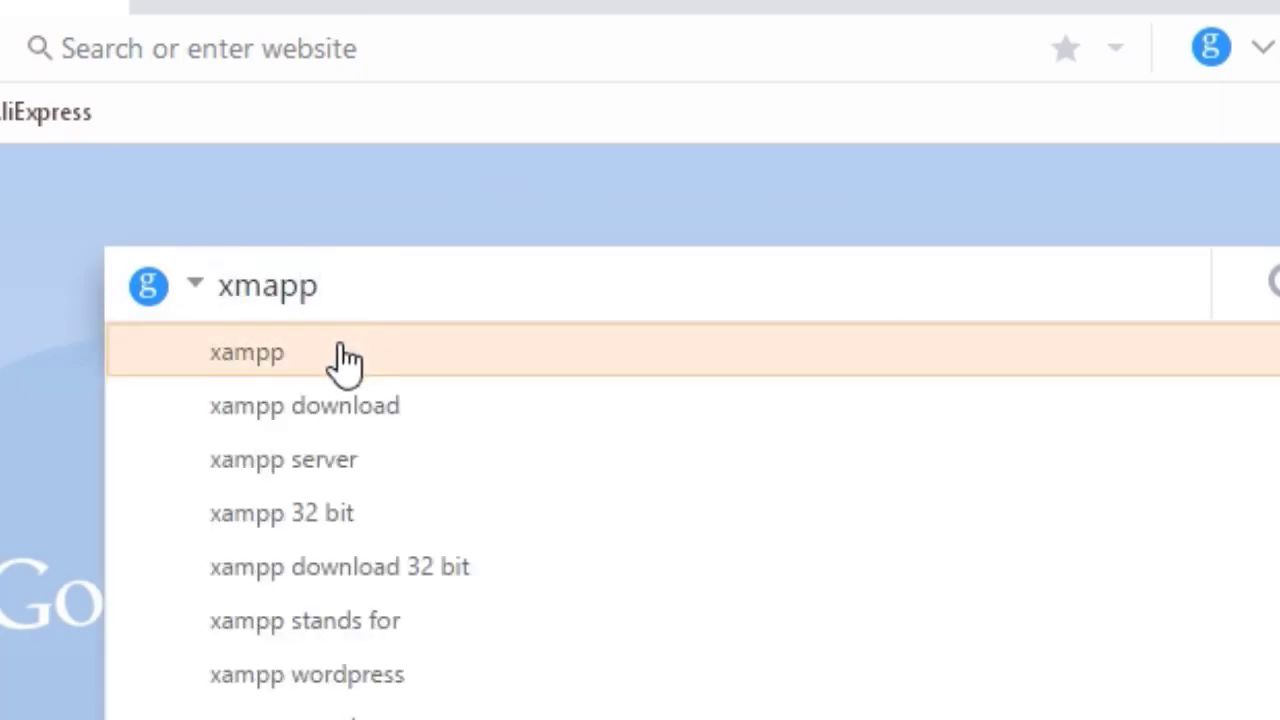
{"action": "left_click", "coordinate": [339, 349]}
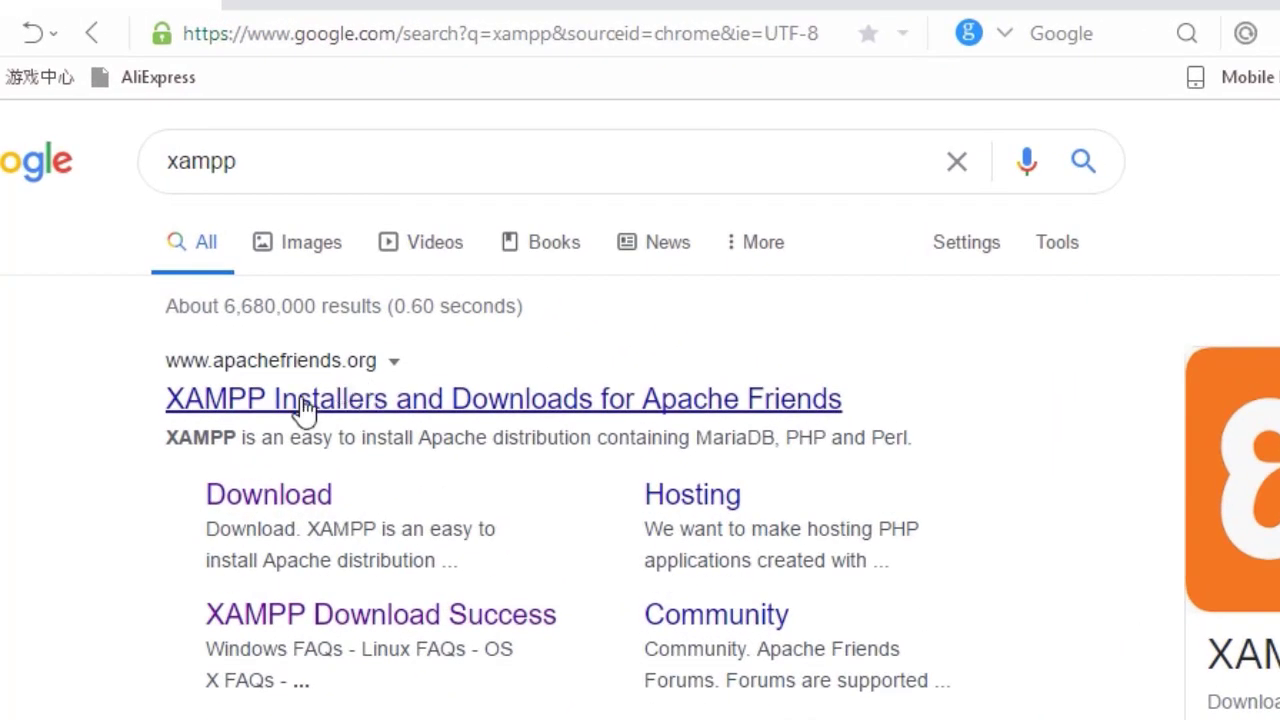
Download the XAMPP Windows installer from SourceForge (xampp-windows-x64-7.4.13-0-VC15-installer.exe).
{"action": "left_click", "coordinate": [278, 503]}
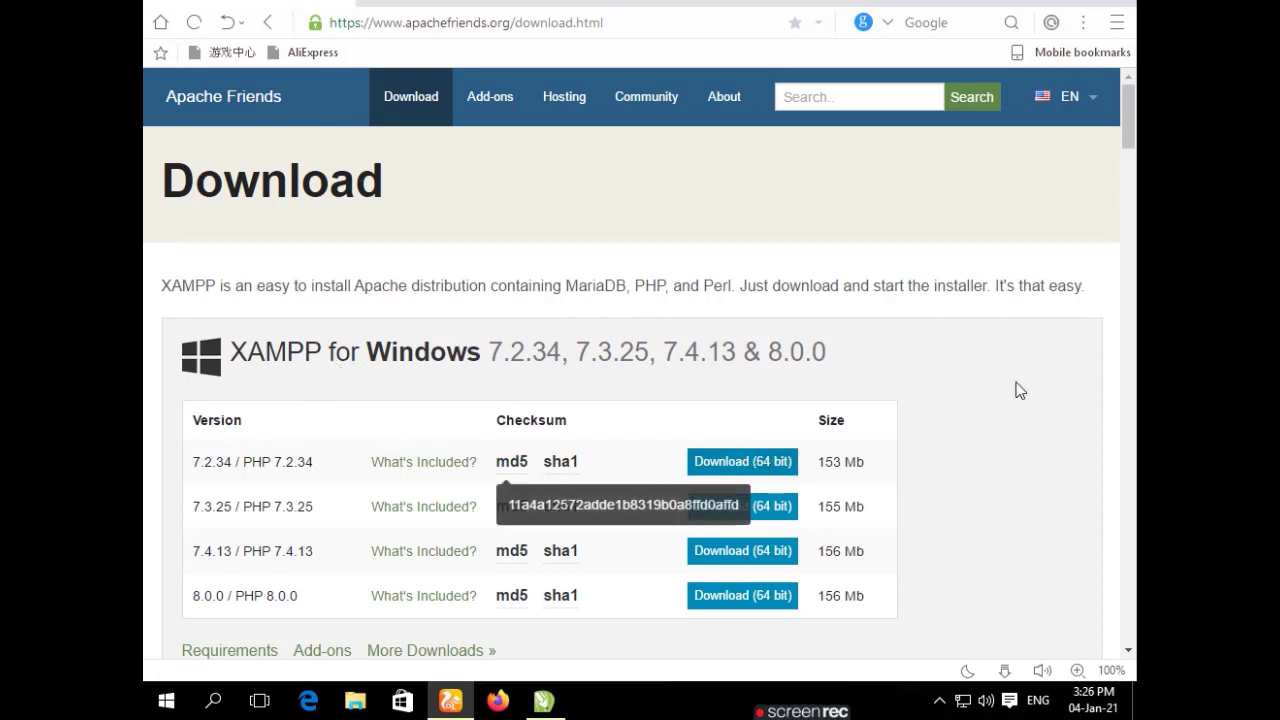
{"action": "left_click_drag", "start_coordinate": [1123, 137], "coordinate": [1133, 157]}
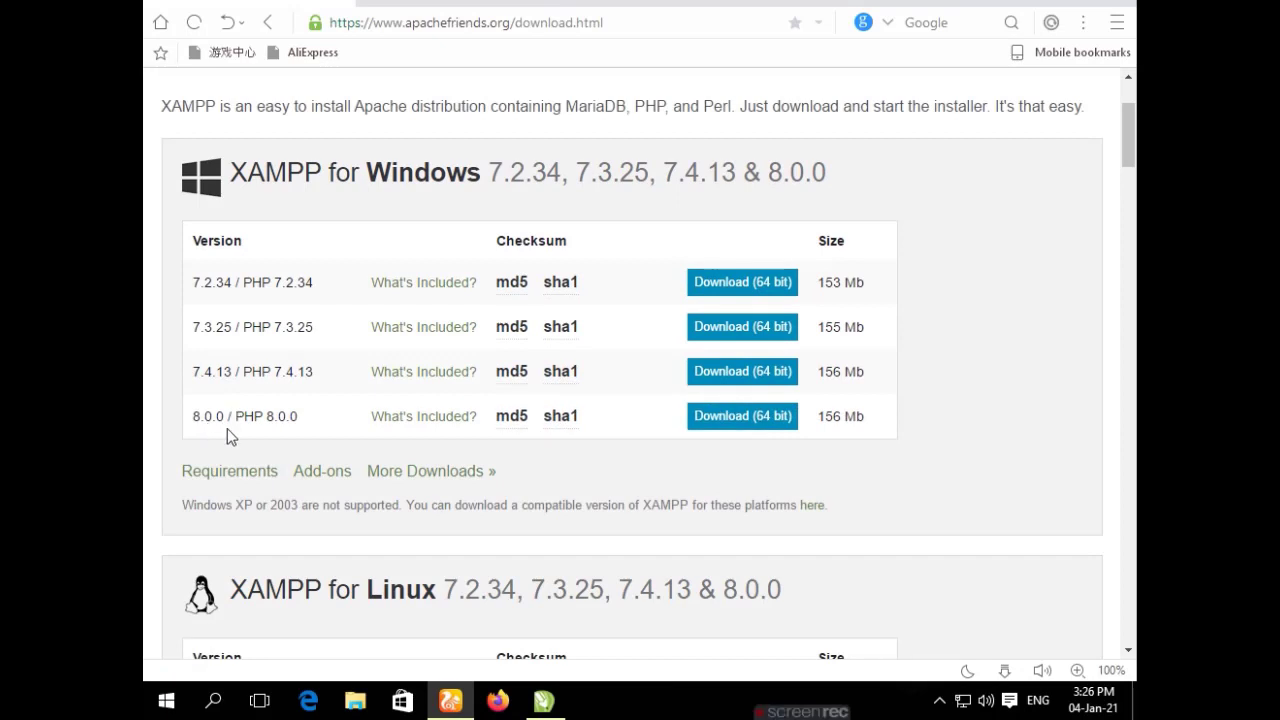
{"action": "left_click", "coordinate": [731, 420]}
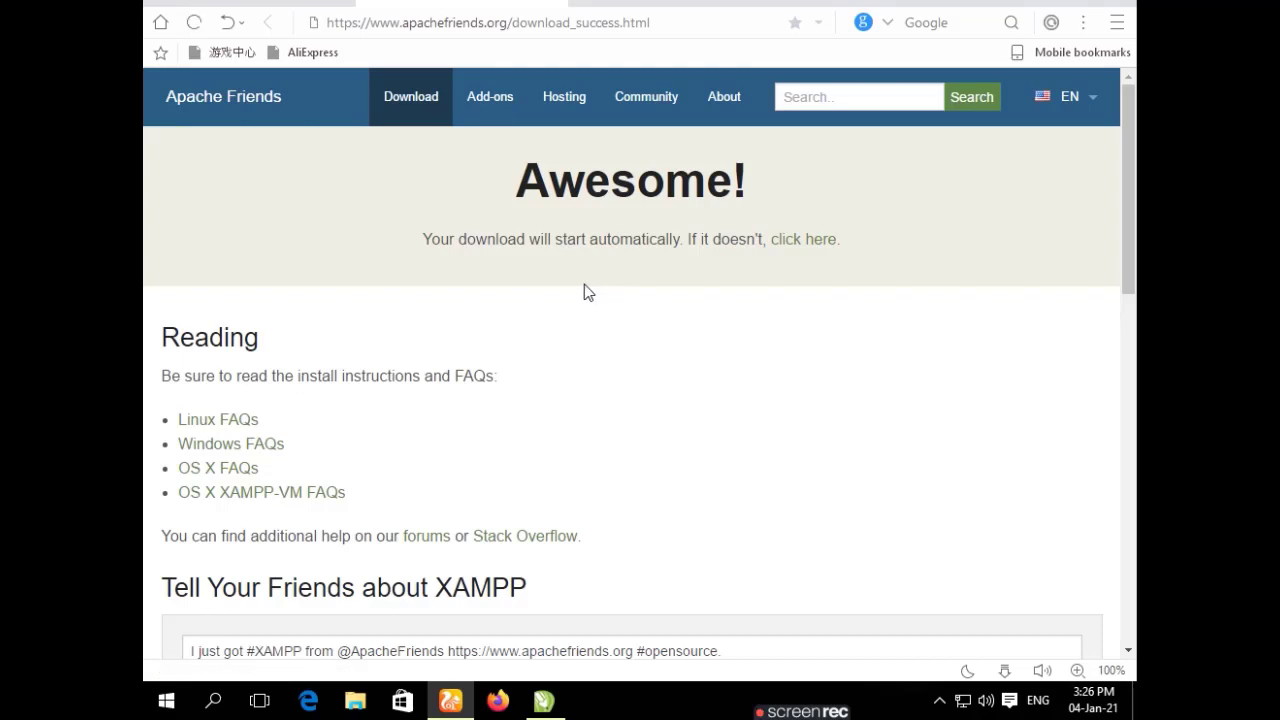
{"action": "left_click", "coordinate": [802, 241]}
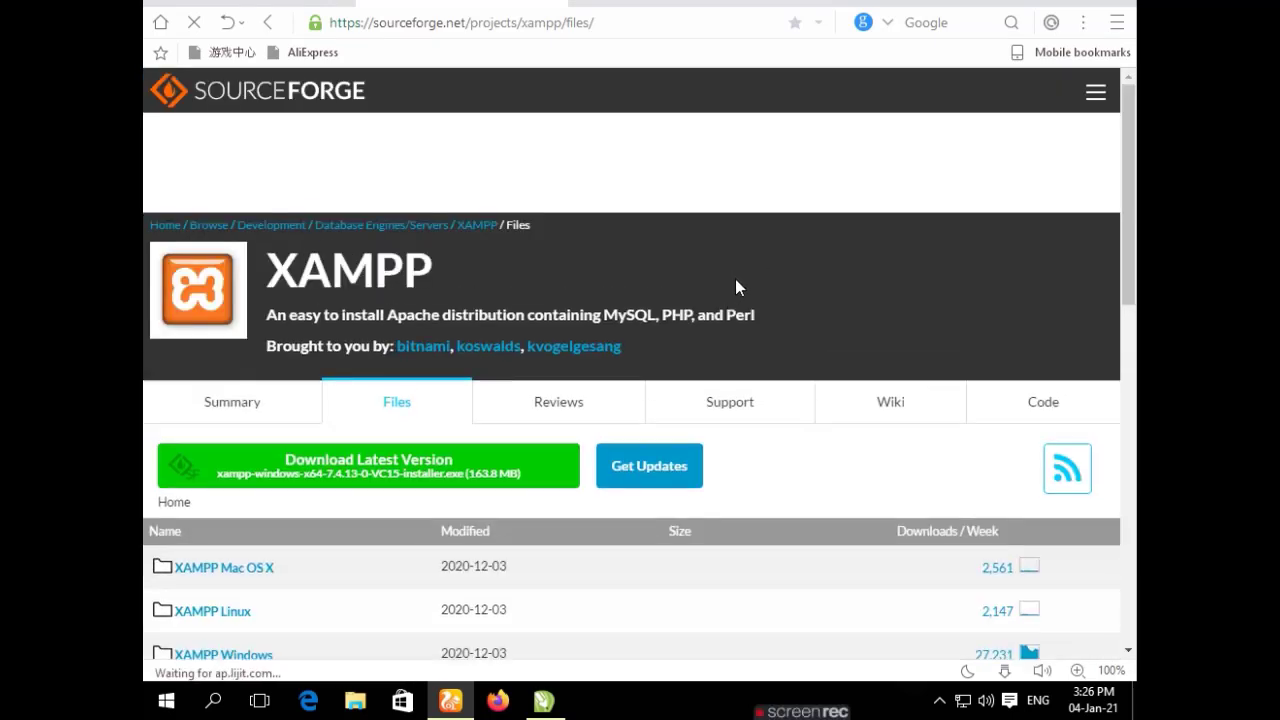
{"action": "left_click", "coordinate": [355, 479]}
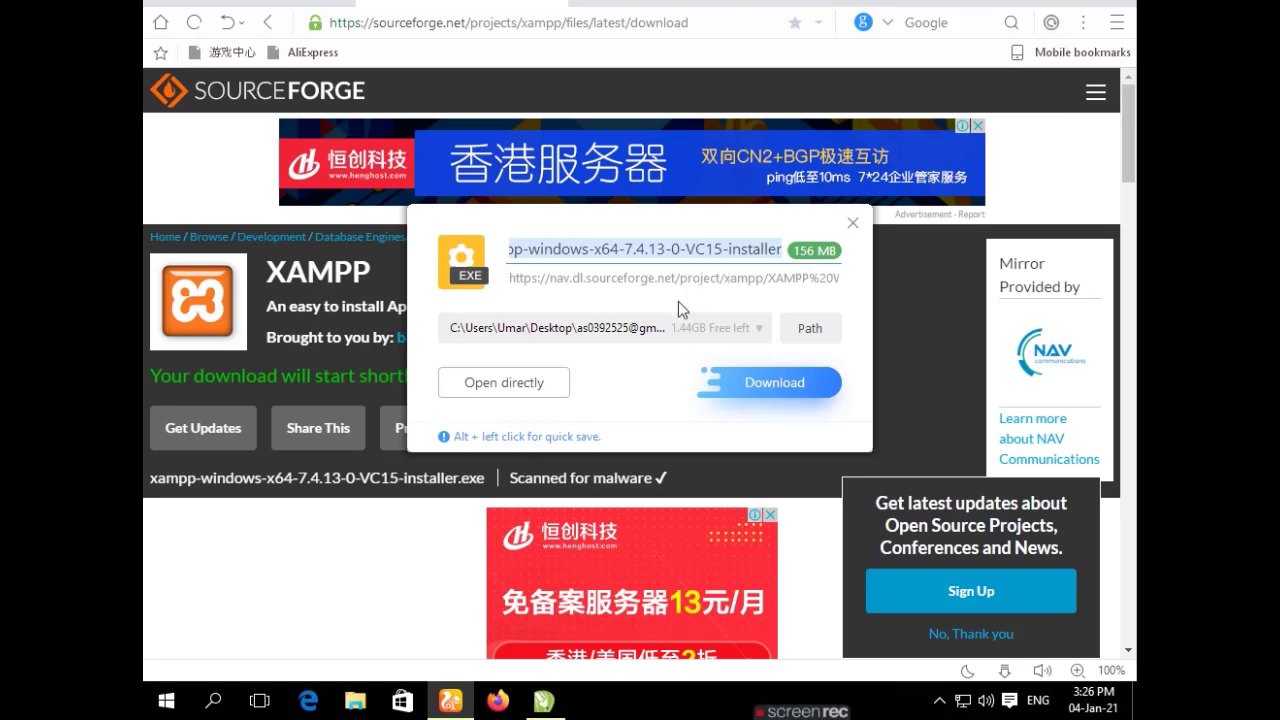
{"action": "left_click", "coordinate": [852, 226]}
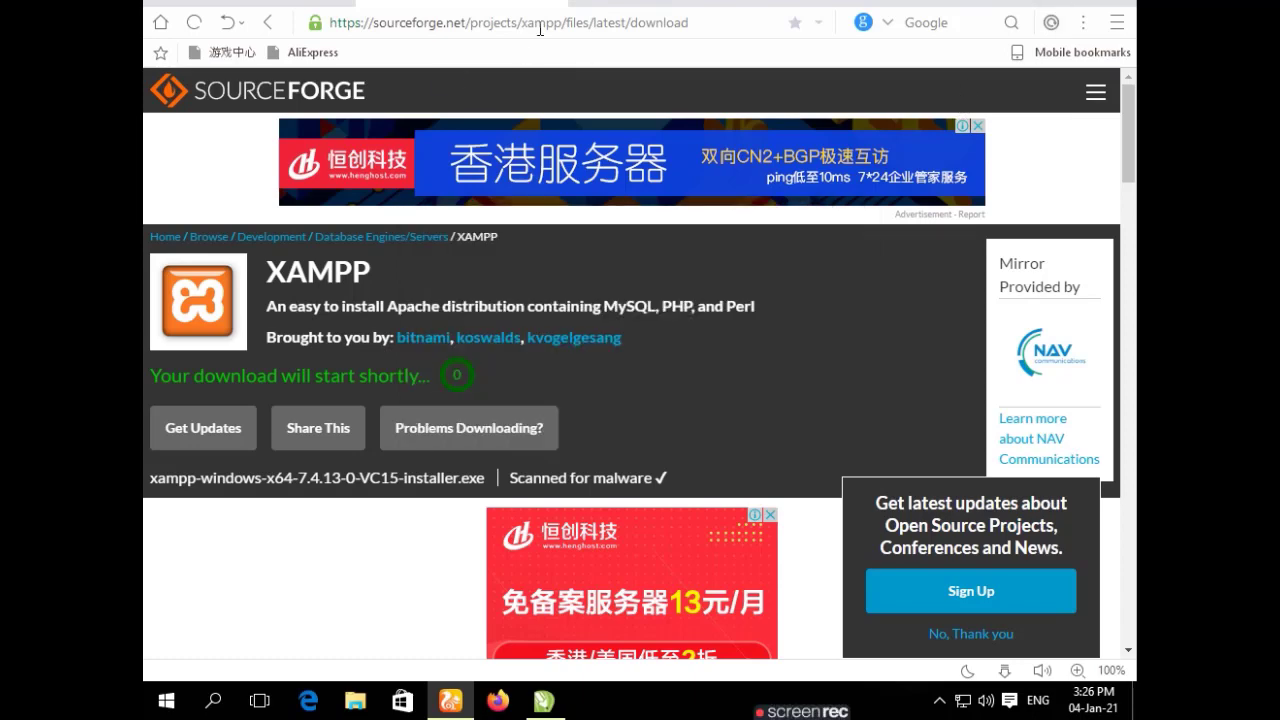
In a new tab, search Google for wordpress.org and open the WordPress.org site.
{"action": "double_click", "coordinate": [585, 5]}
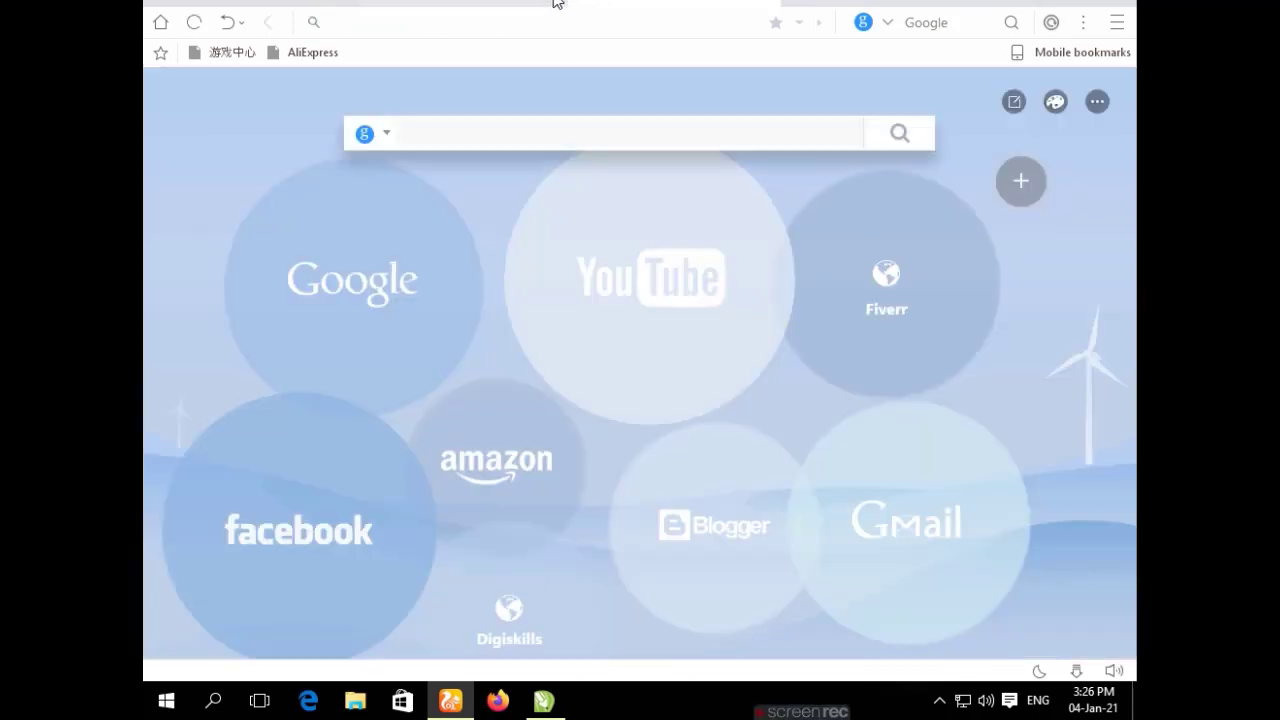
{"action": "left_click", "coordinate": [480, 137]}
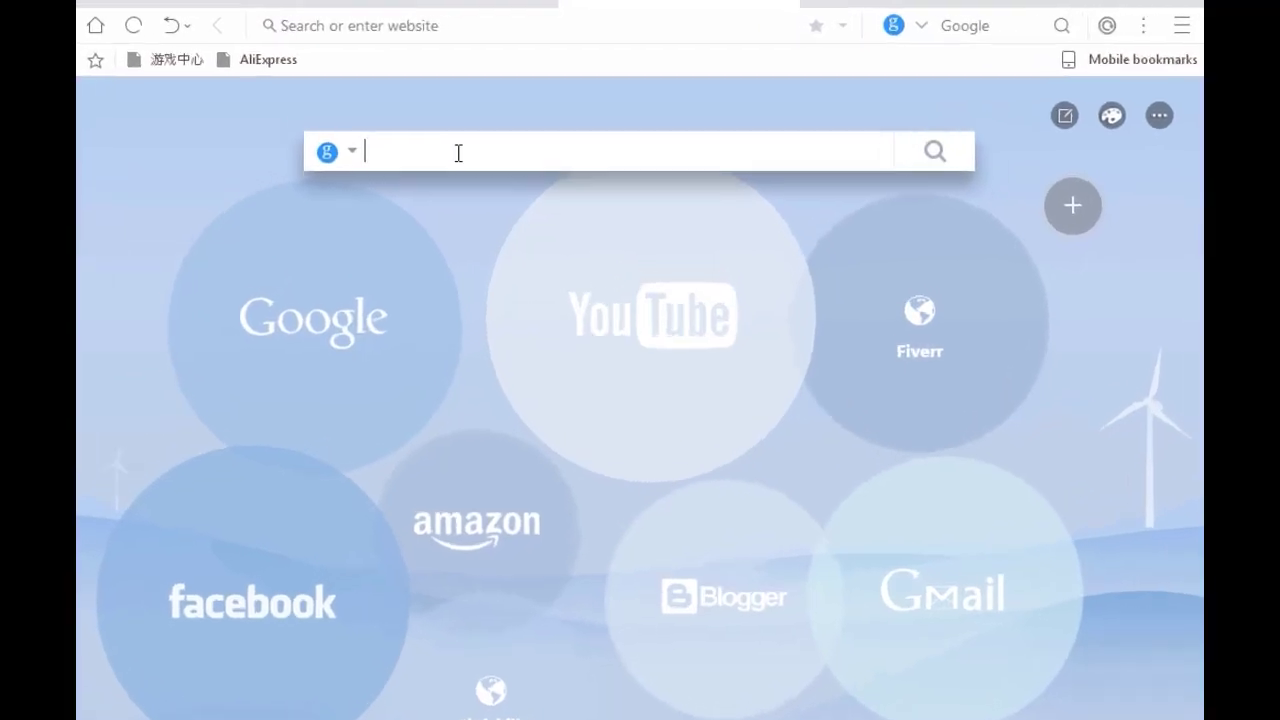
{"action": "type", "text": "w"}
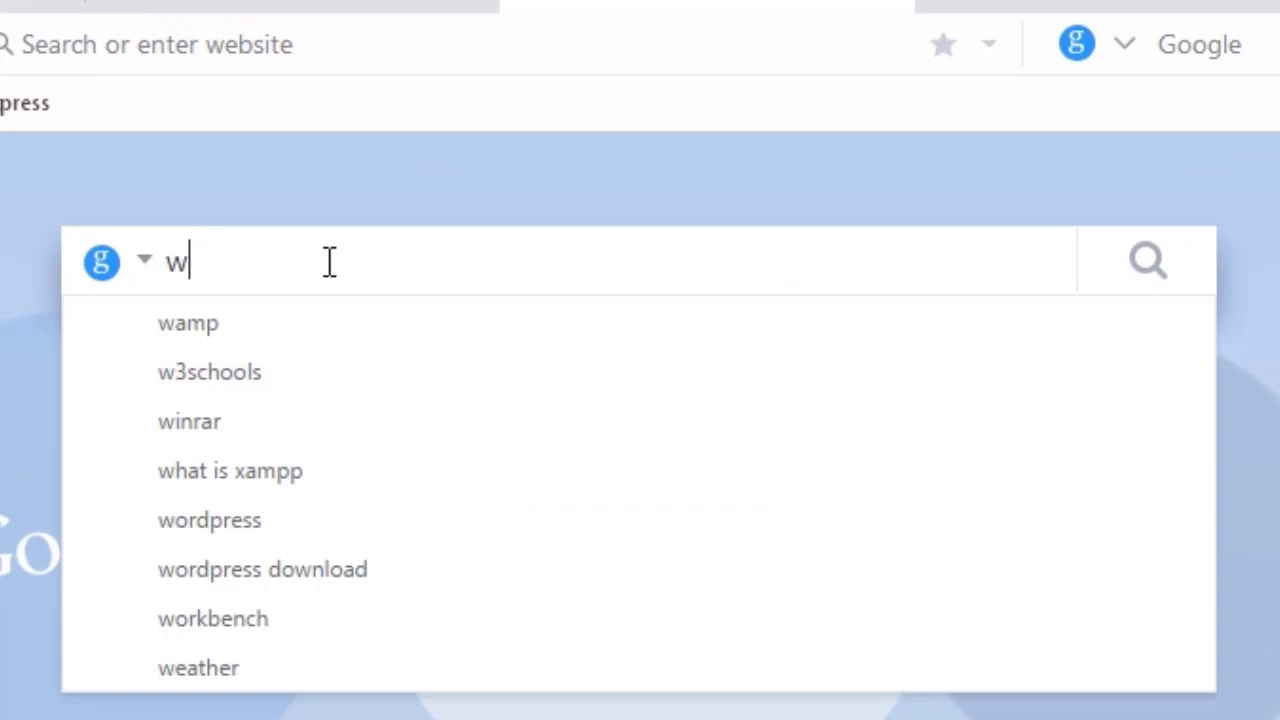
{"action": "type", "text": "ord"}
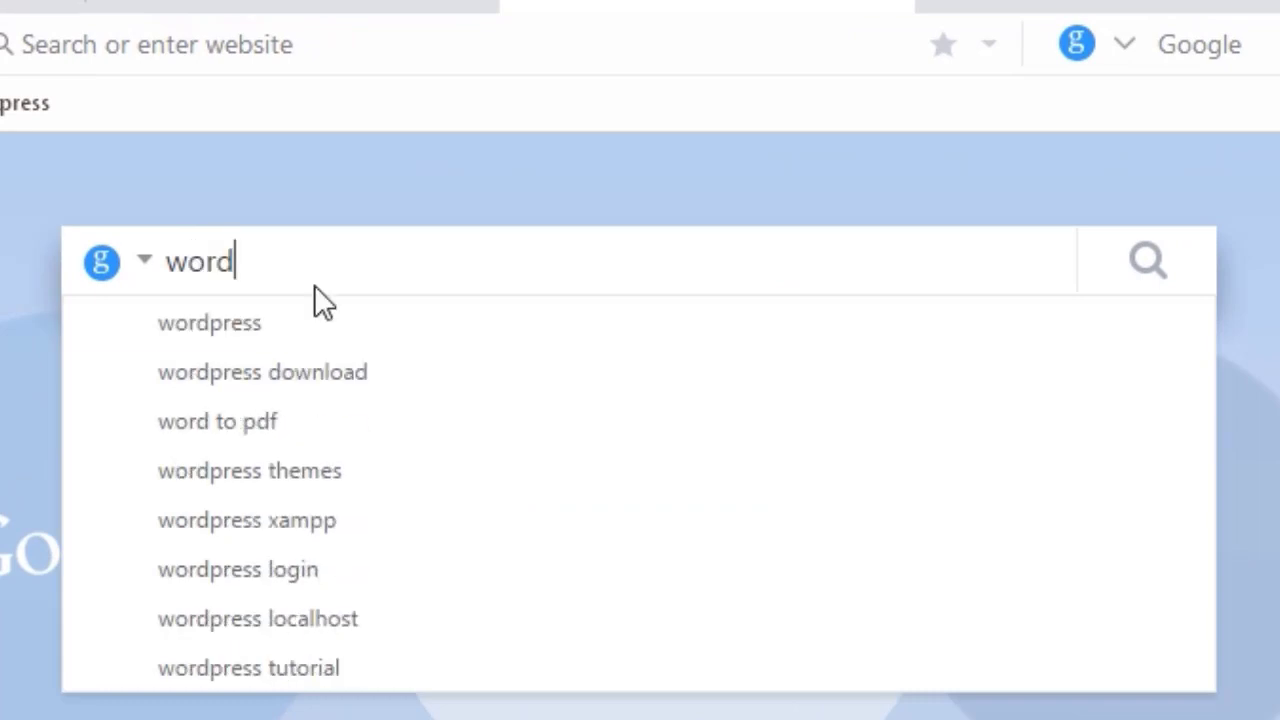
{"action": "left_click", "coordinate": [276, 326]}
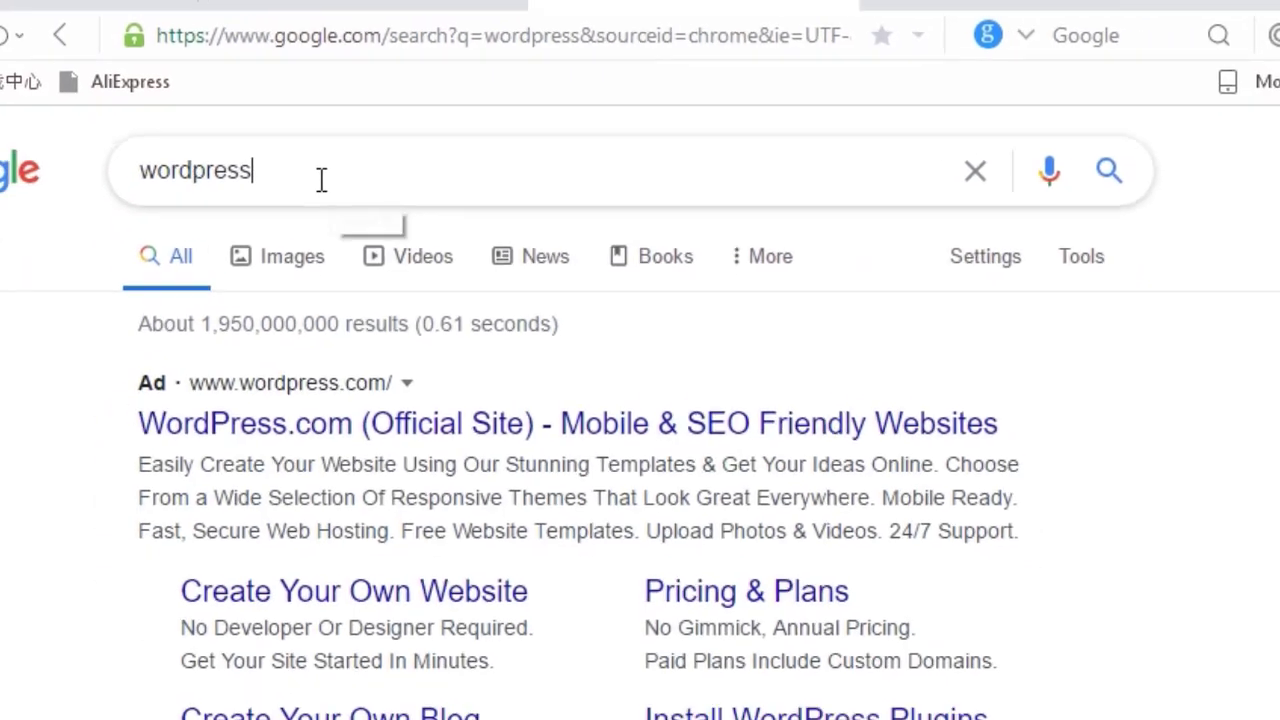
{"action": "left_click", "coordinate": [351, 163]}
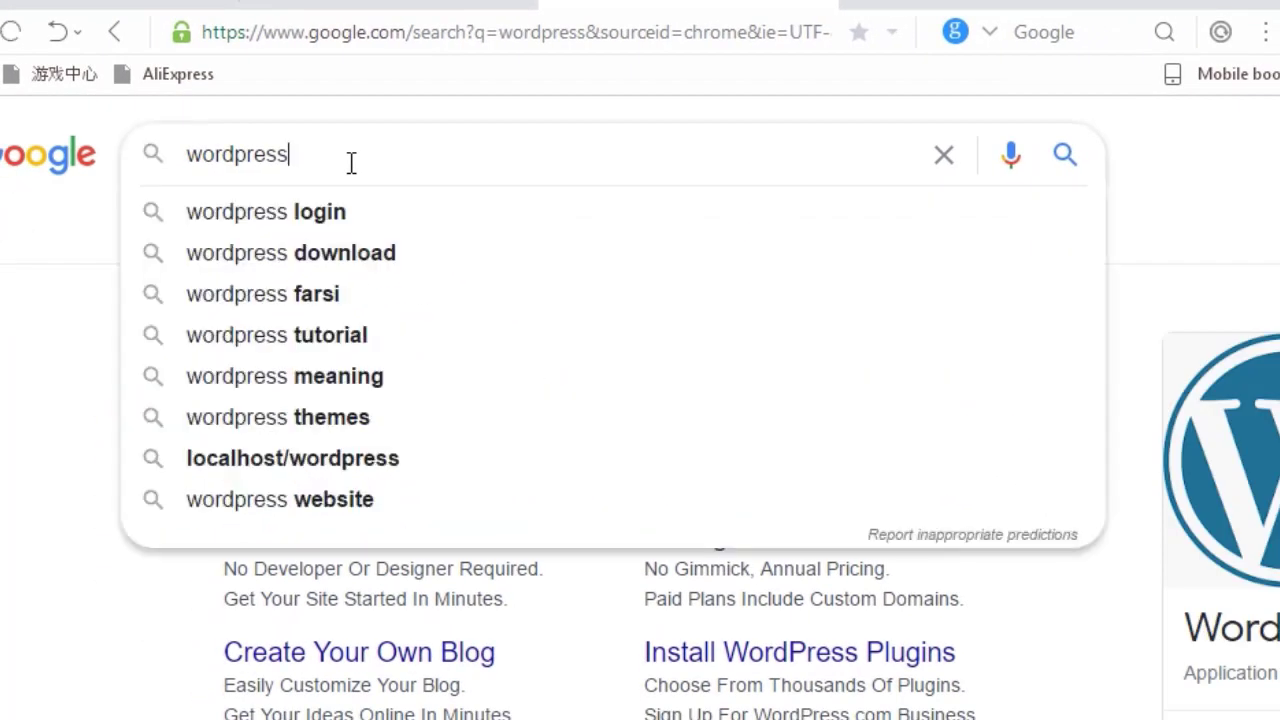
{"action": "type", "text": ".org"}
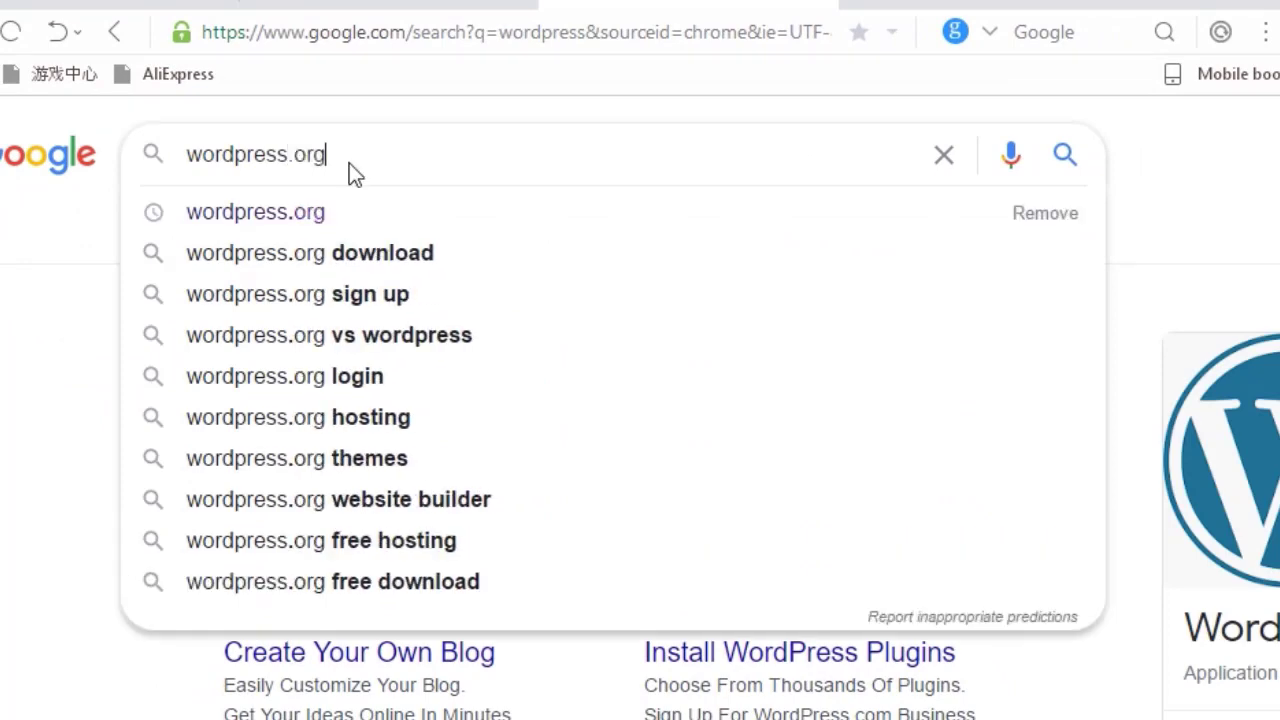
{"action": "key", "text": "Return"}
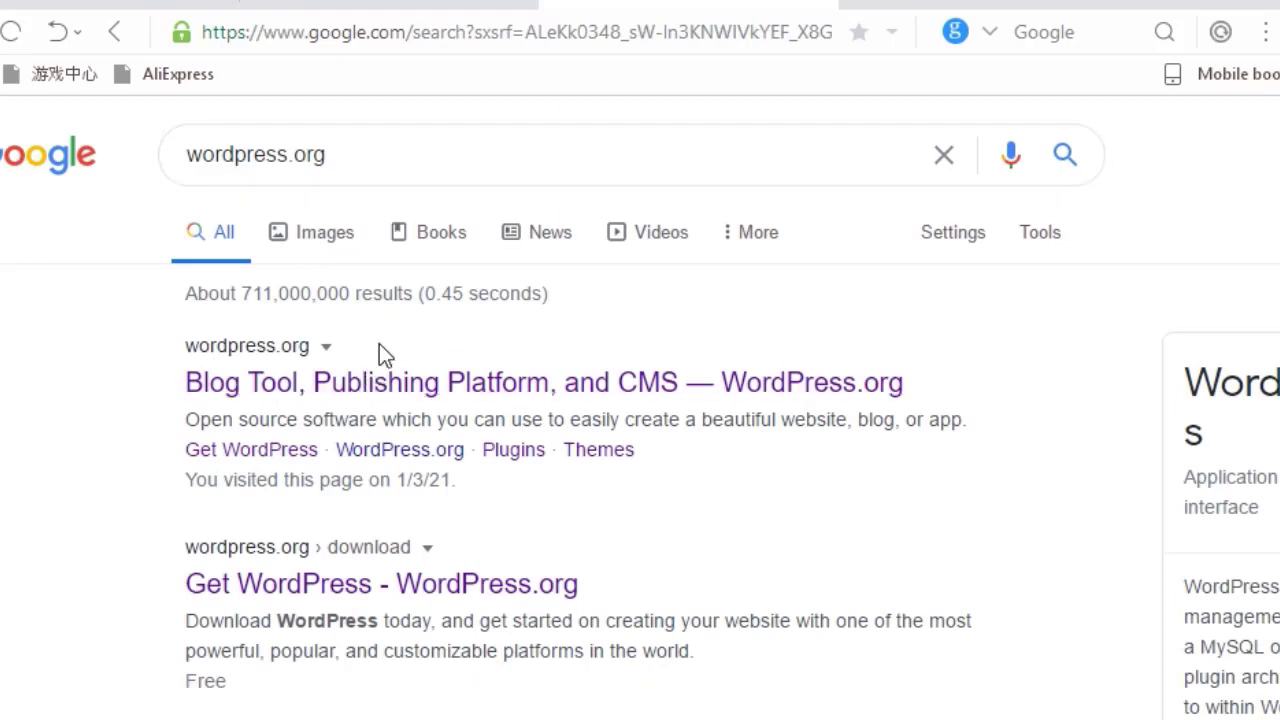
{"action": "left_click", "coordinate": [384, 388]}
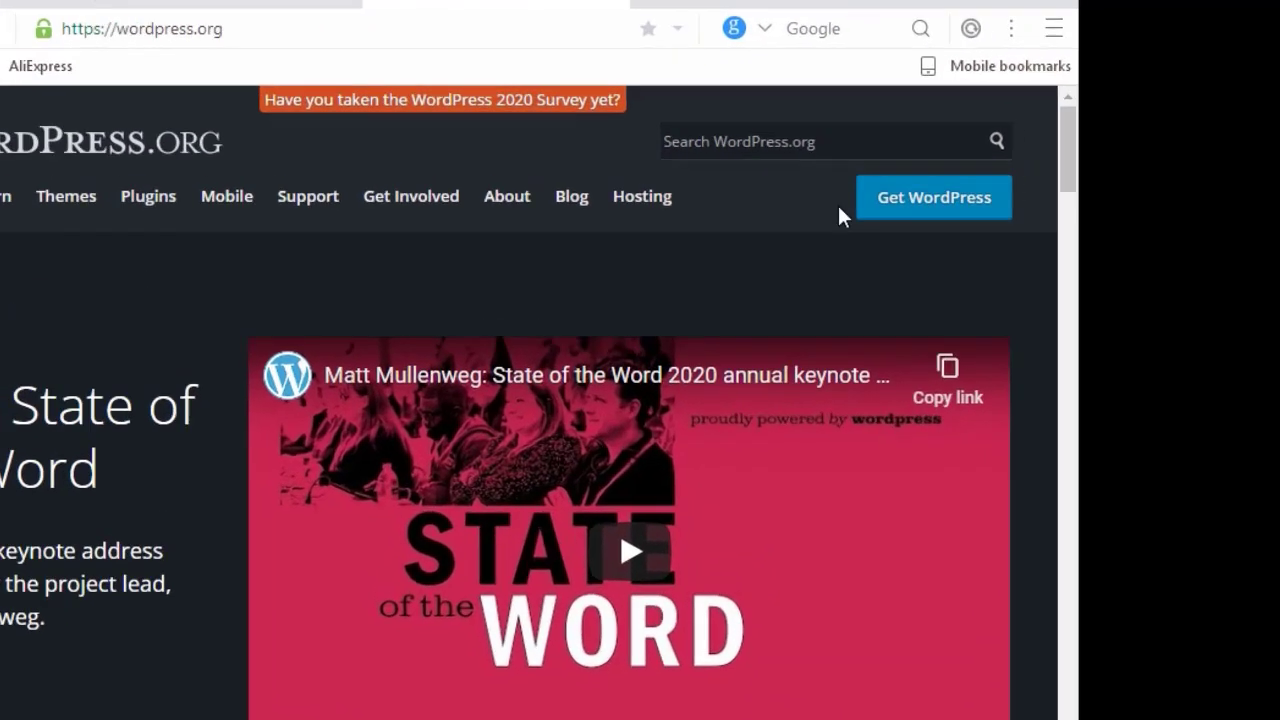
Download WordPress 5.6 (wordpress-5.6.zip), close the pop-ups and minimize the browser.
{"action": "left_click", "coordinate": [952, 207]}
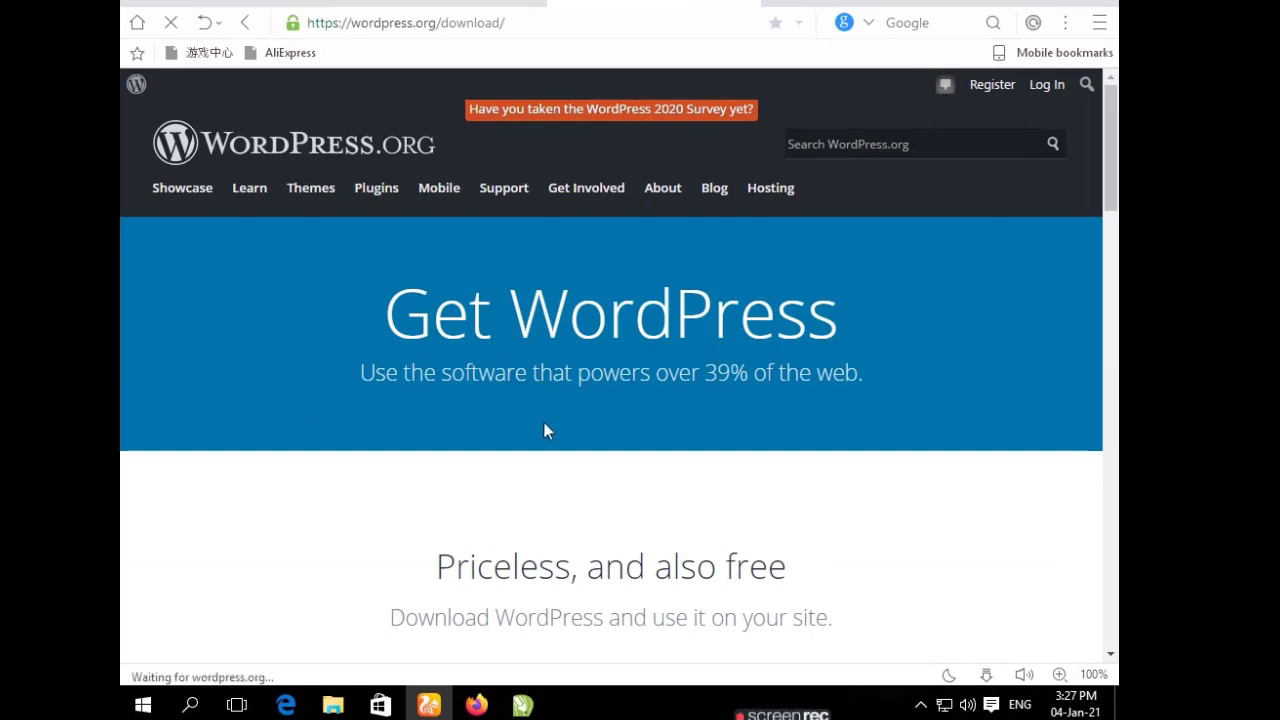
{"action": "scroll", "coordinate": [558, 437], "scroll_direction": "down", "scroll_amount": 4}
{"action": "scroll", "coordinate": [558, 437], "scroll_direction": "down", "scroll_amount": 1}
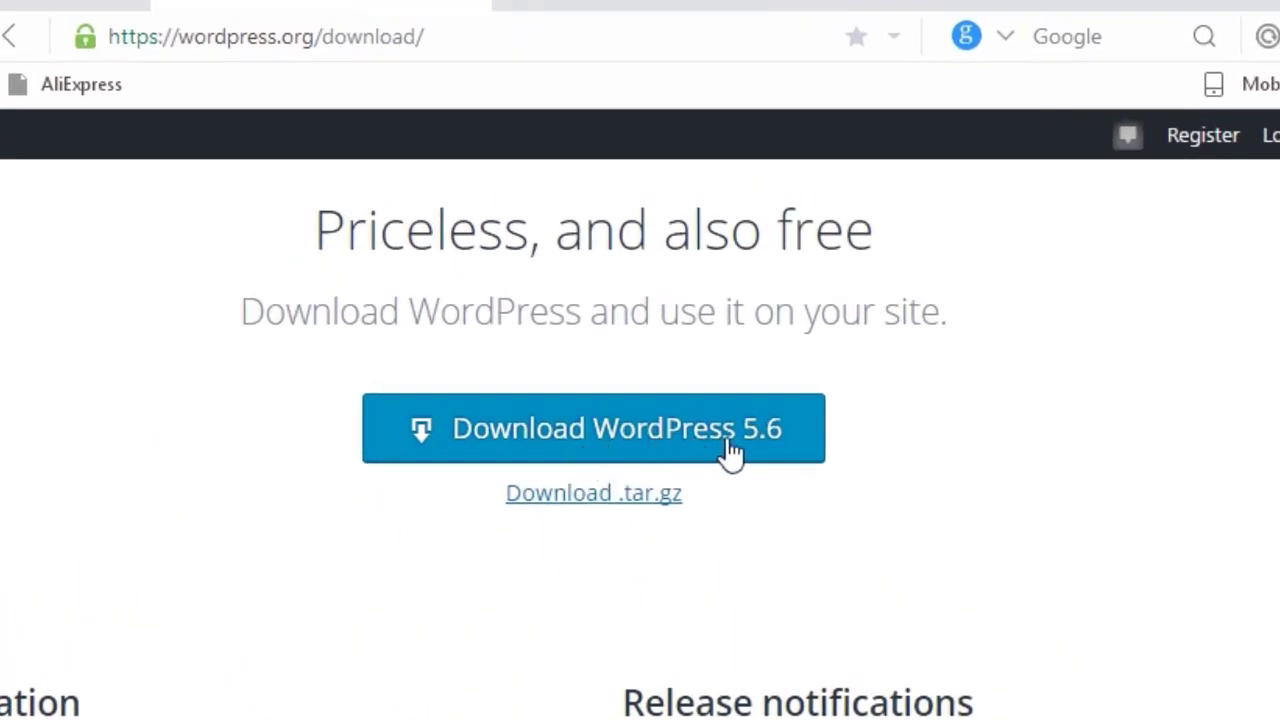
{"action": "left_click", "coordinate": [585, 440]}
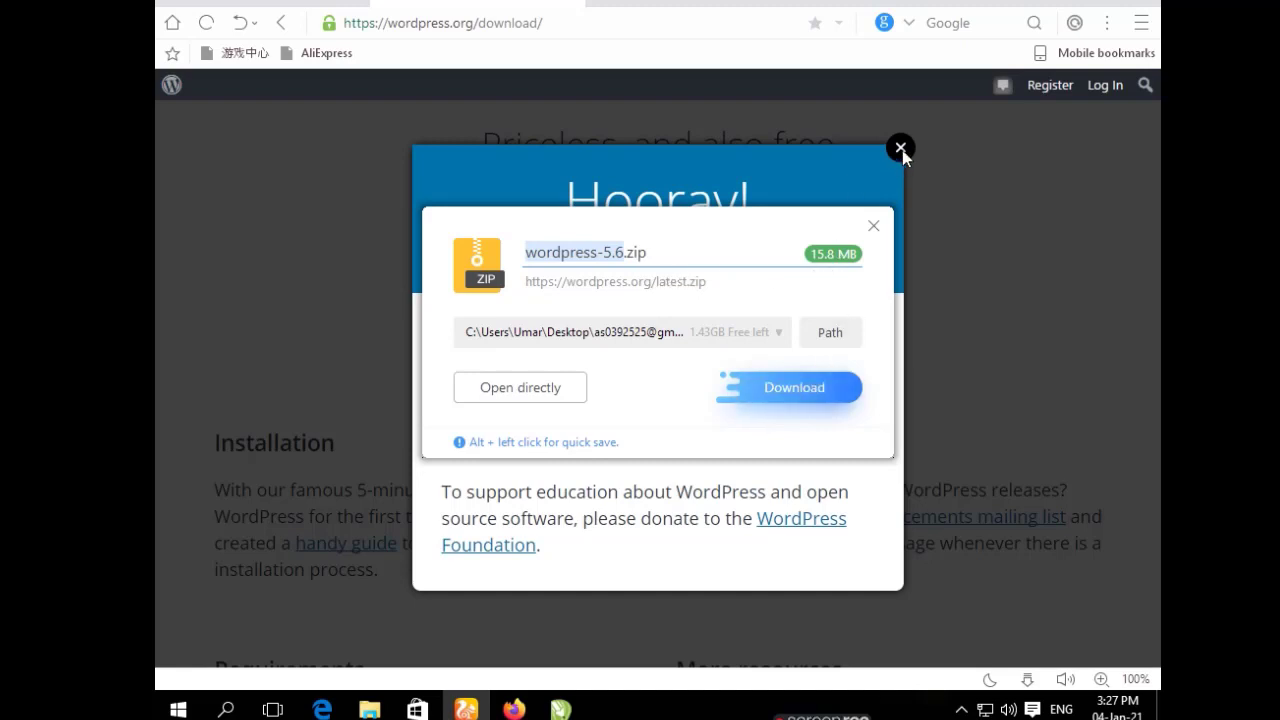
{"action": "left_click", "coordinate": [876, 227]}
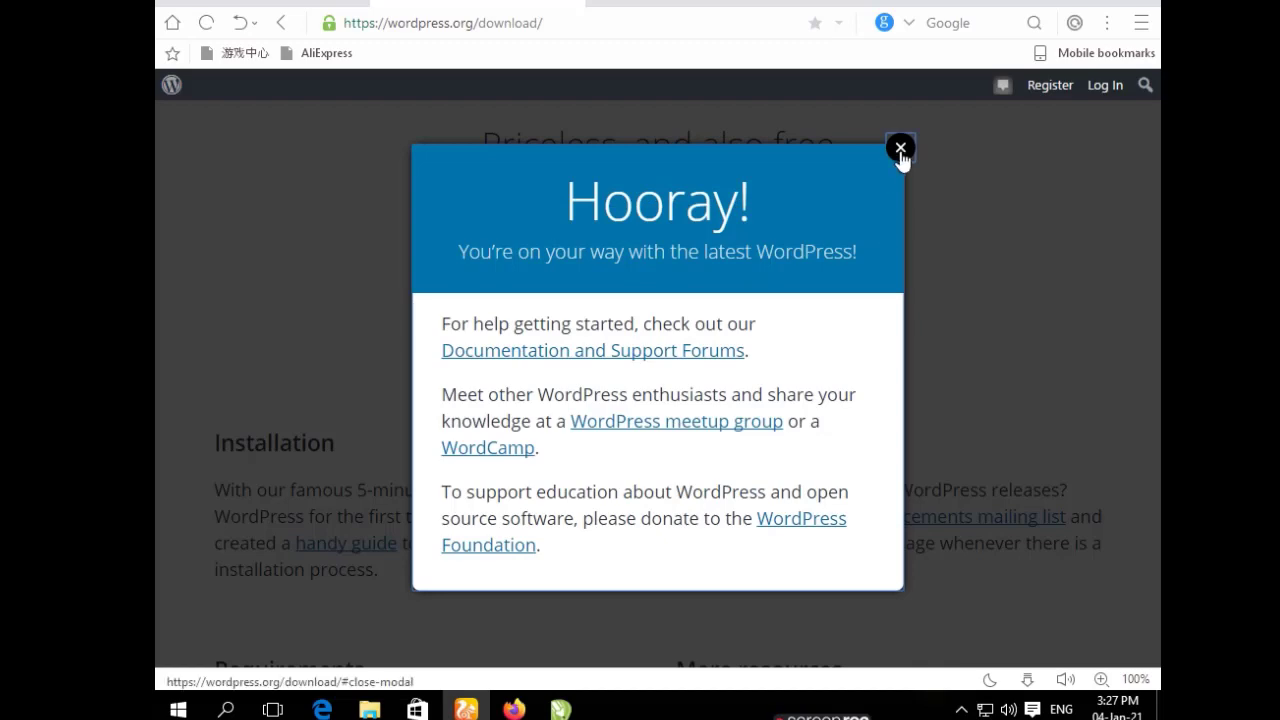
{"action": "left_click", "coordinate": [900, 149]}
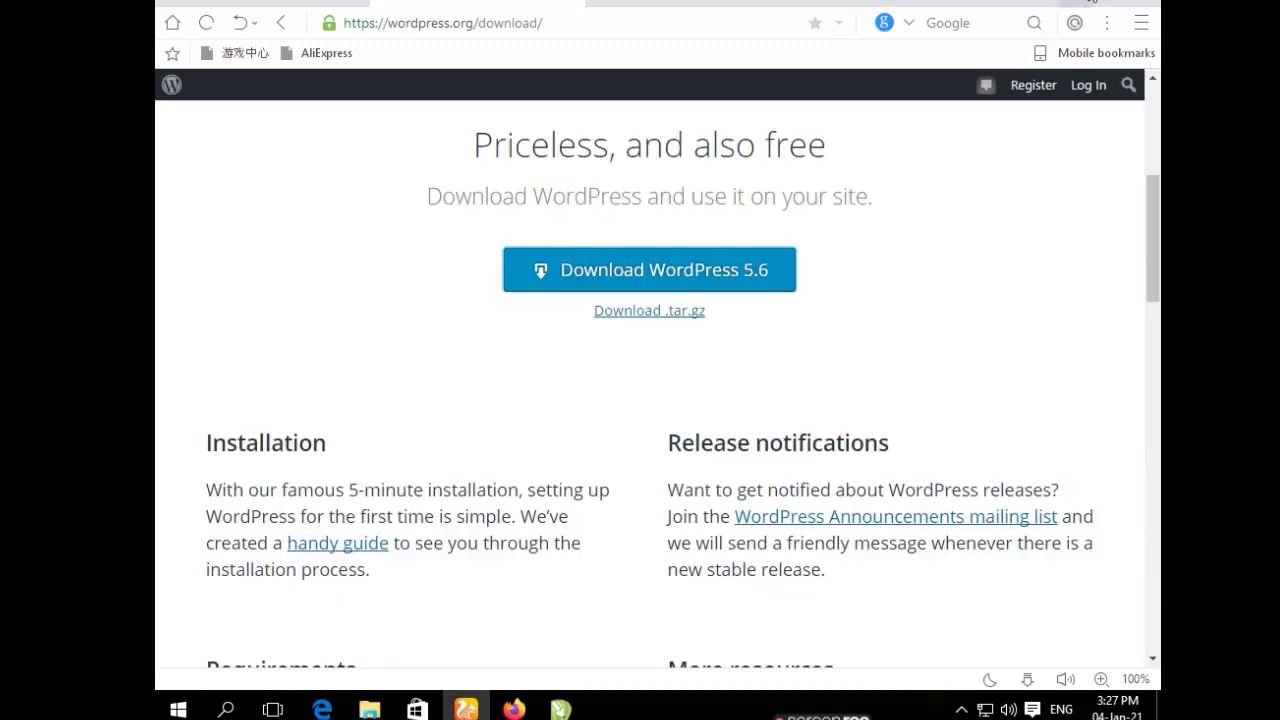
{"action": "left_click", "coordinate": [1090, 3]}
Refresh the desktop repeatedly, then open This PC from the desktop icon.
{"action": "right_click", "coordinate": [755, 125]}
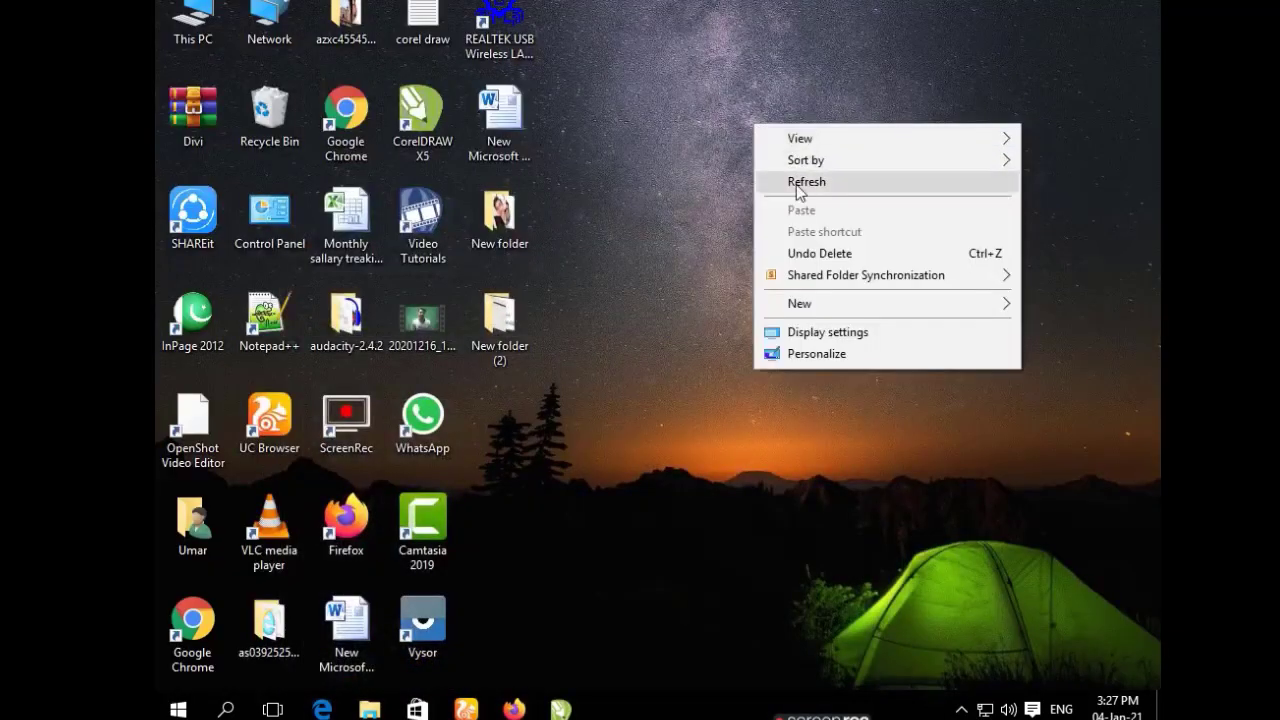
{"action": "left_click", "coordinate": [796, 184]}
{"action": "right_click", "coordinate": [794, 170]}
{"action": "left_click", "coordinate": [815, 228]}
{"action": "right_click", "coordinate": [762, 164]}
{"action": "left_click", "coordinate": [796, 222]}
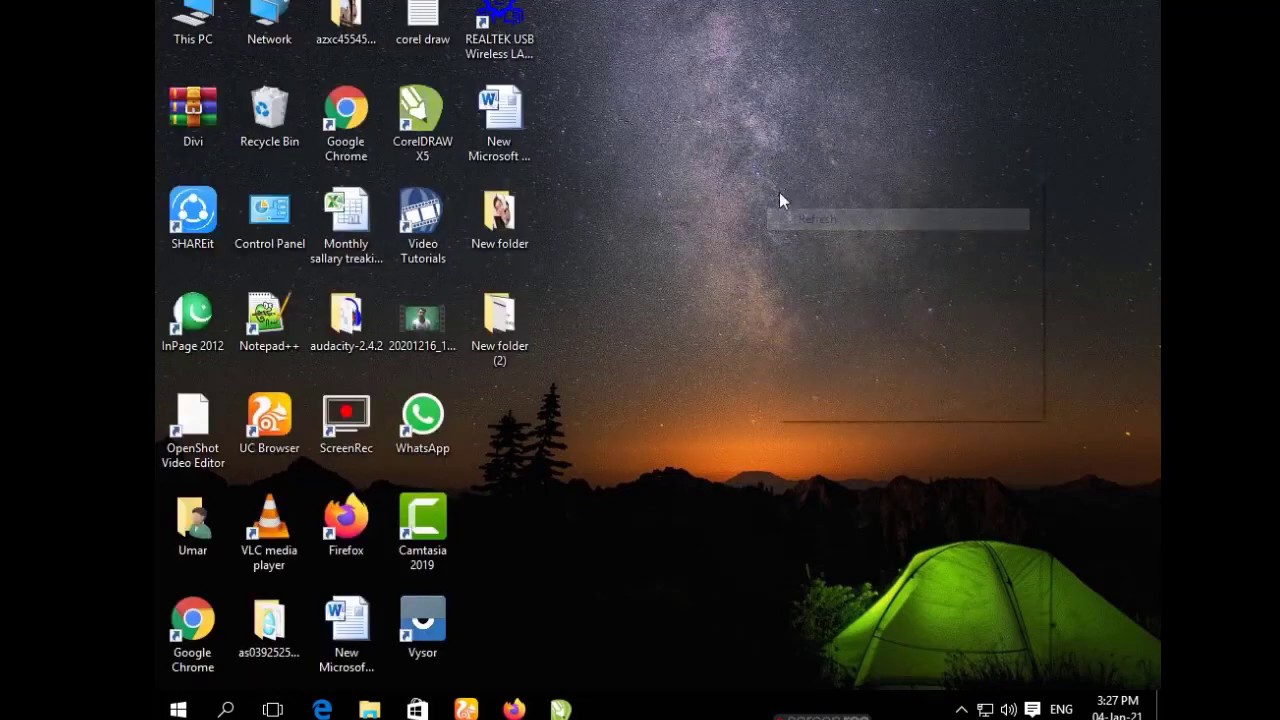
{"action": "right_click", "coordinate": [779, 179]}
{"action": "left_click", "coordinate": [797, 233]}
{"action": "right_click", "coordinate": [789, 215]}
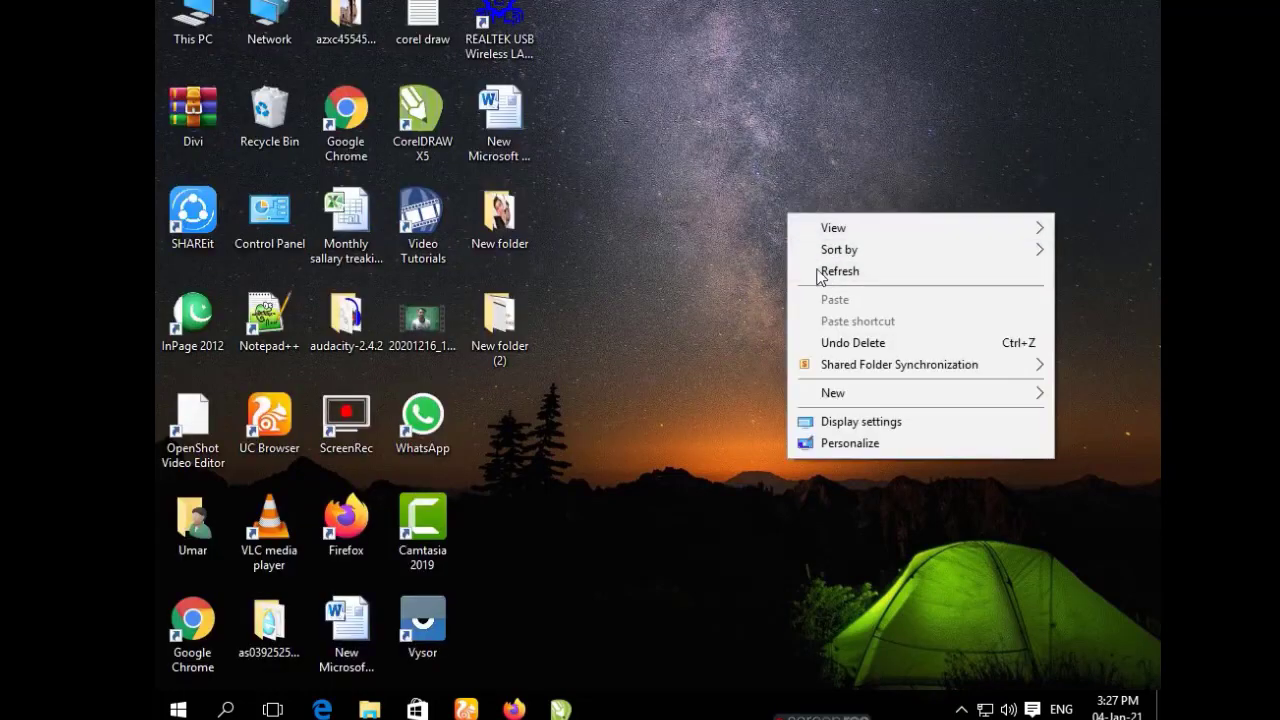
{"action": "left_click", "coordinate": [818, 273]}
{"action": "right_click", "coordinate": [789, 214]}
{"action": "left_click", "coordinate": [820, 273]}
{"action": "right_click", "coordinate": [810, 241]}
{"action": "left_click", "coordinate": [849, 296]}
{"action": "right_click", "coordinate": [777, 197]}
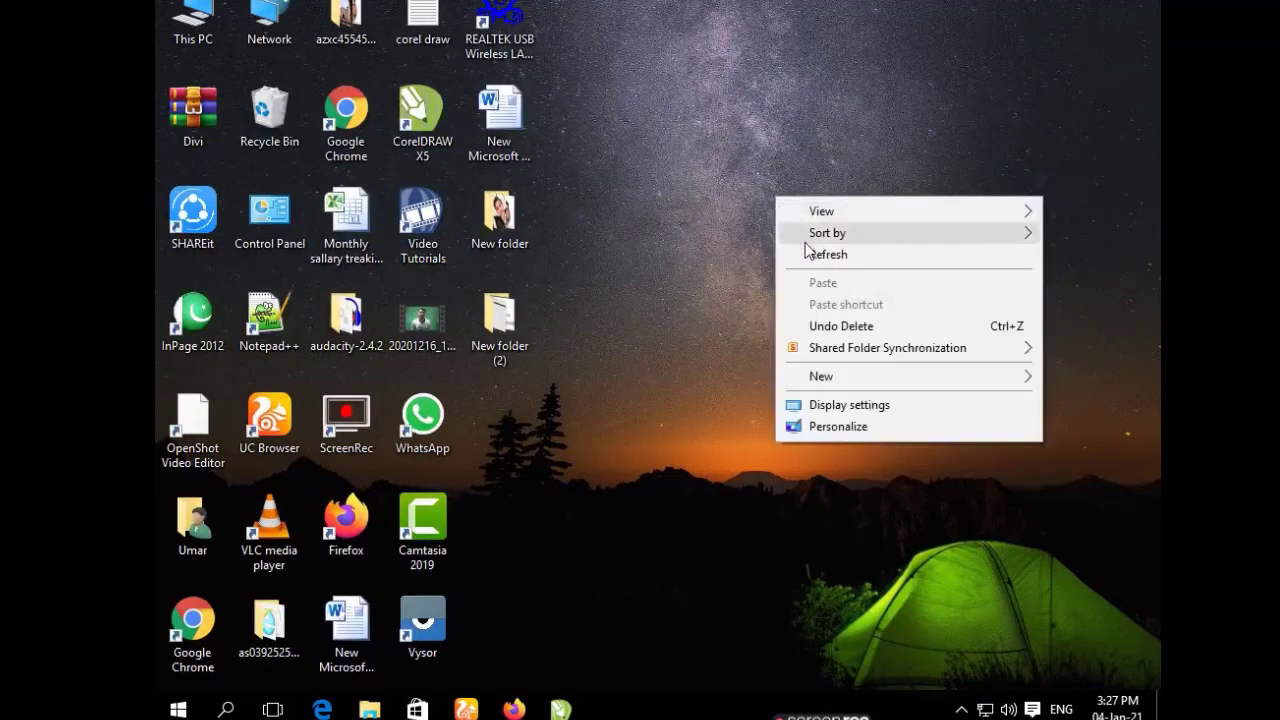
{"action": "left_click", "coordinate": [806, 254]}
{"action": "right_click", "coordinate": [747, 198]}
{"action": "left_click", "coordinate": [798, 258]}
{"action": "right_click", "coordinate": [787, 252]}
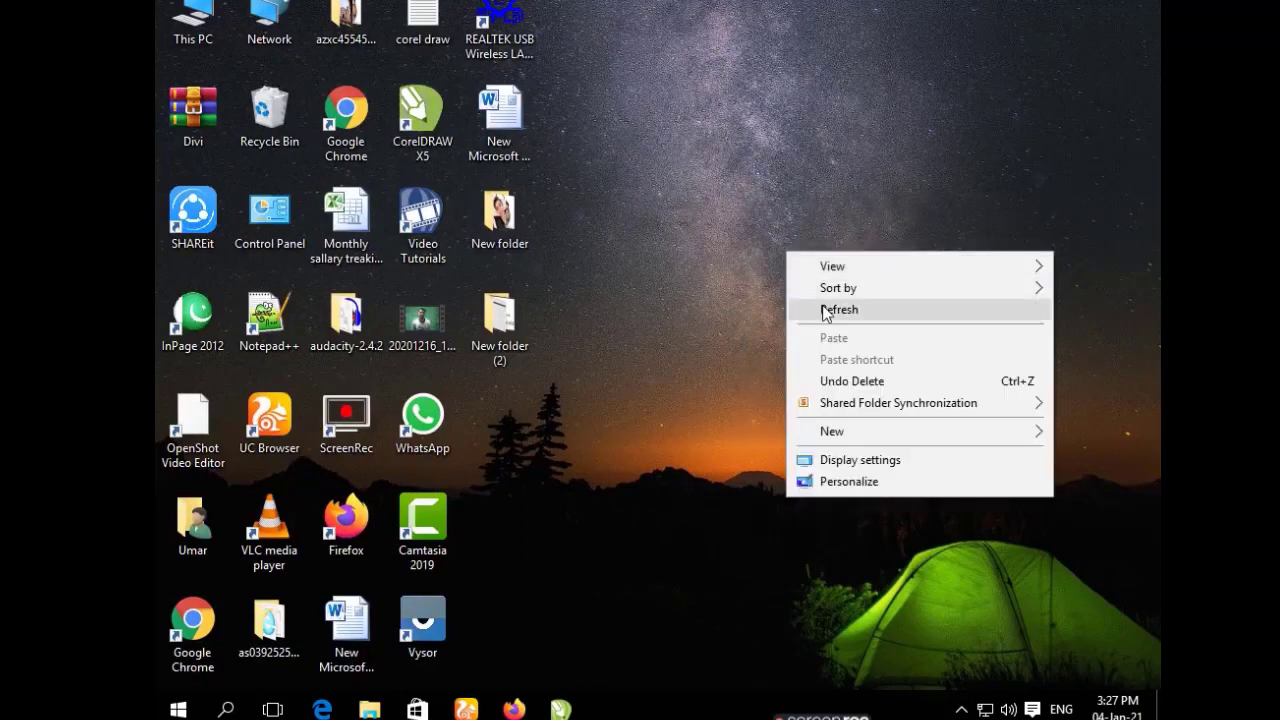
{"action": "left_click", "coordinate": [830, 310]}
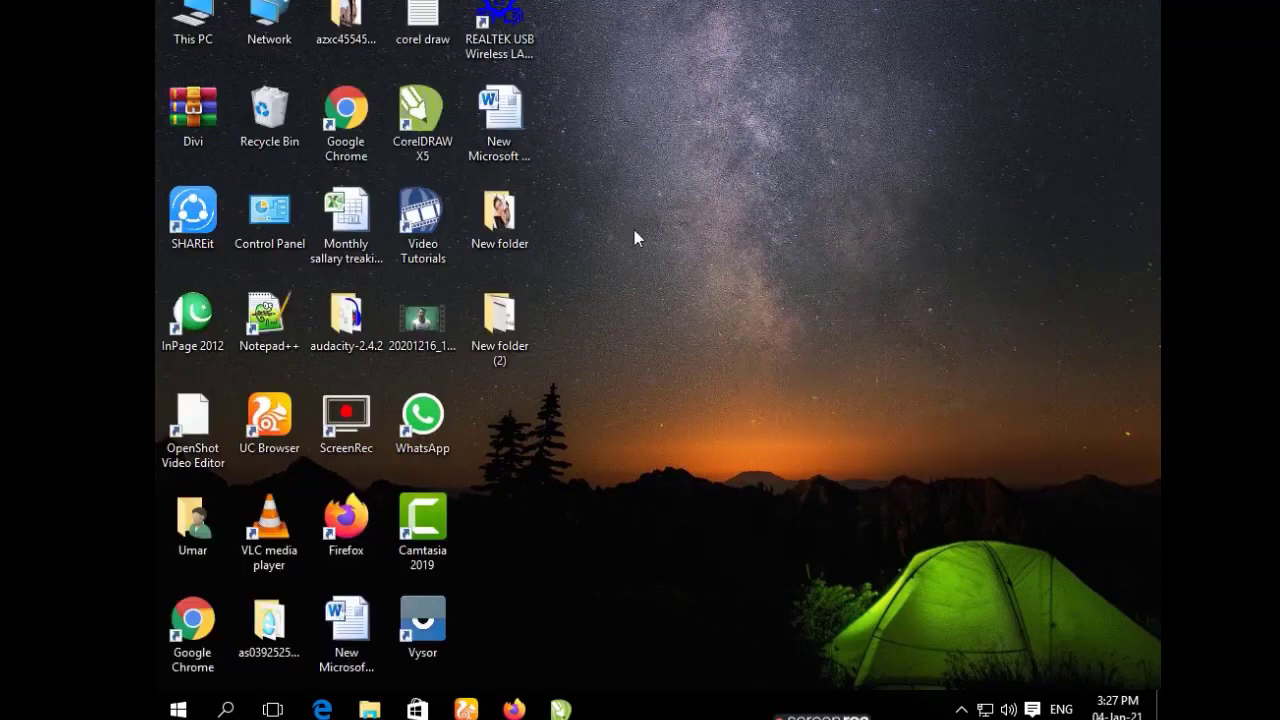
{"action": "double_click", "coordinate": [183, 44]}
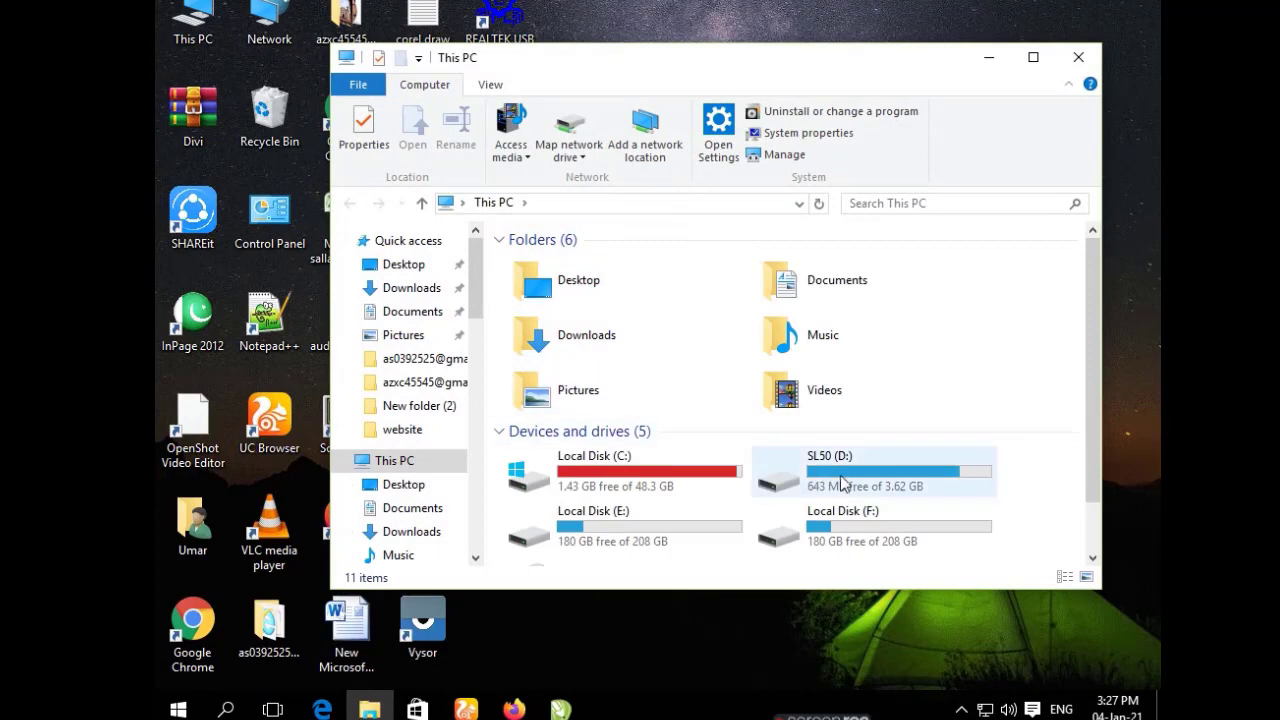
Browse to the E:\App setup\xampp folder in File Explorer.
{"action": "double_click", "coordinate": [830, 538]}
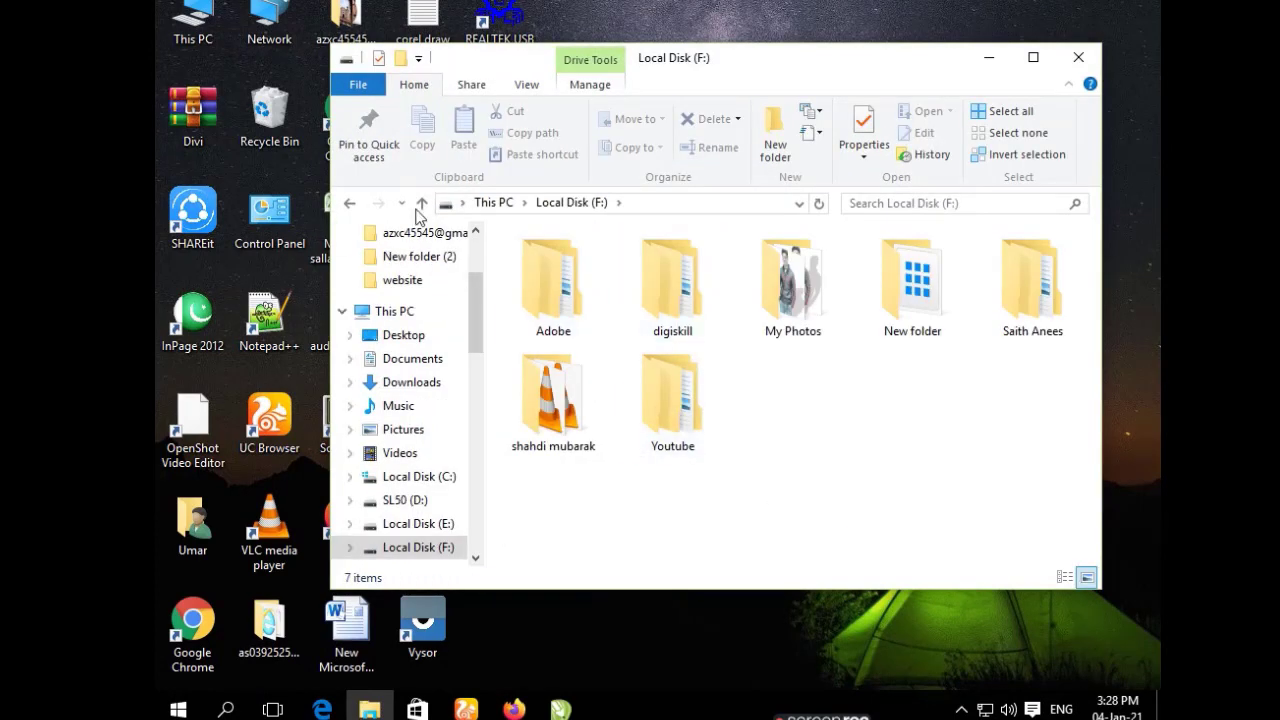
{"action": "left_click", "coordinate": [419, 205]}
{"action": "double_click", "coordinate": [610, 527]}
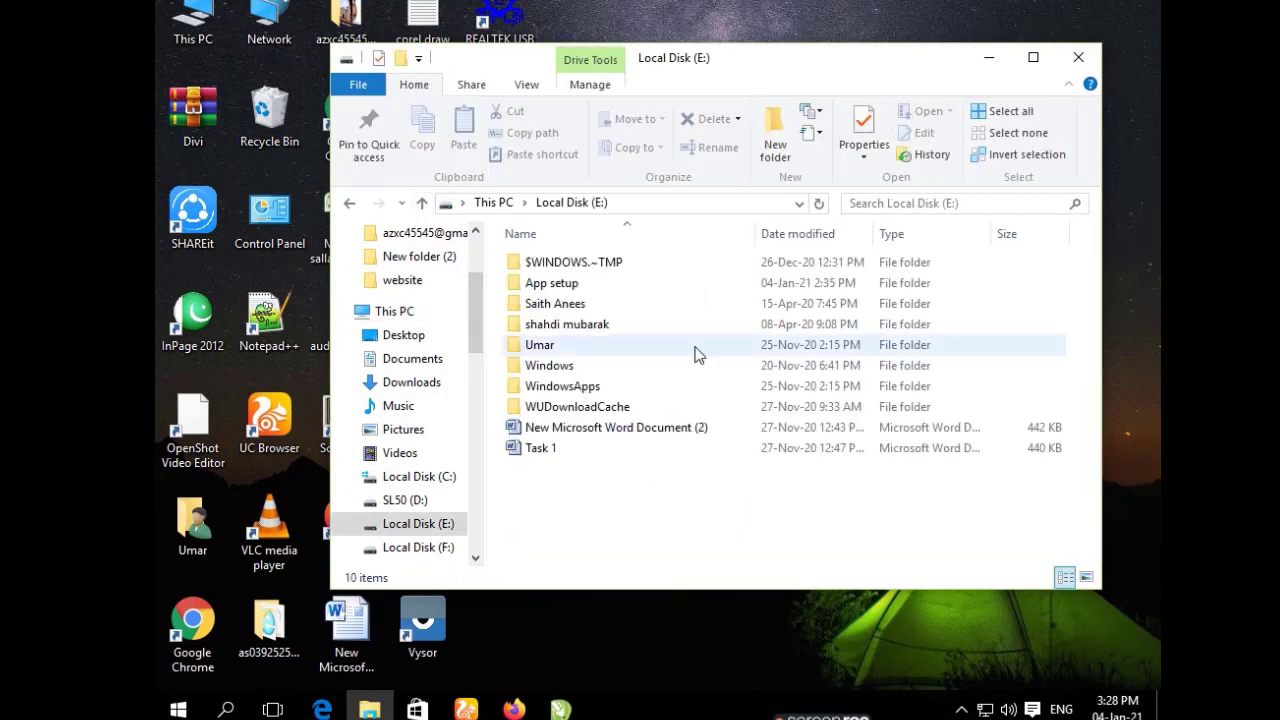
{"action": "double_click", "coordinate": [580, 287]}
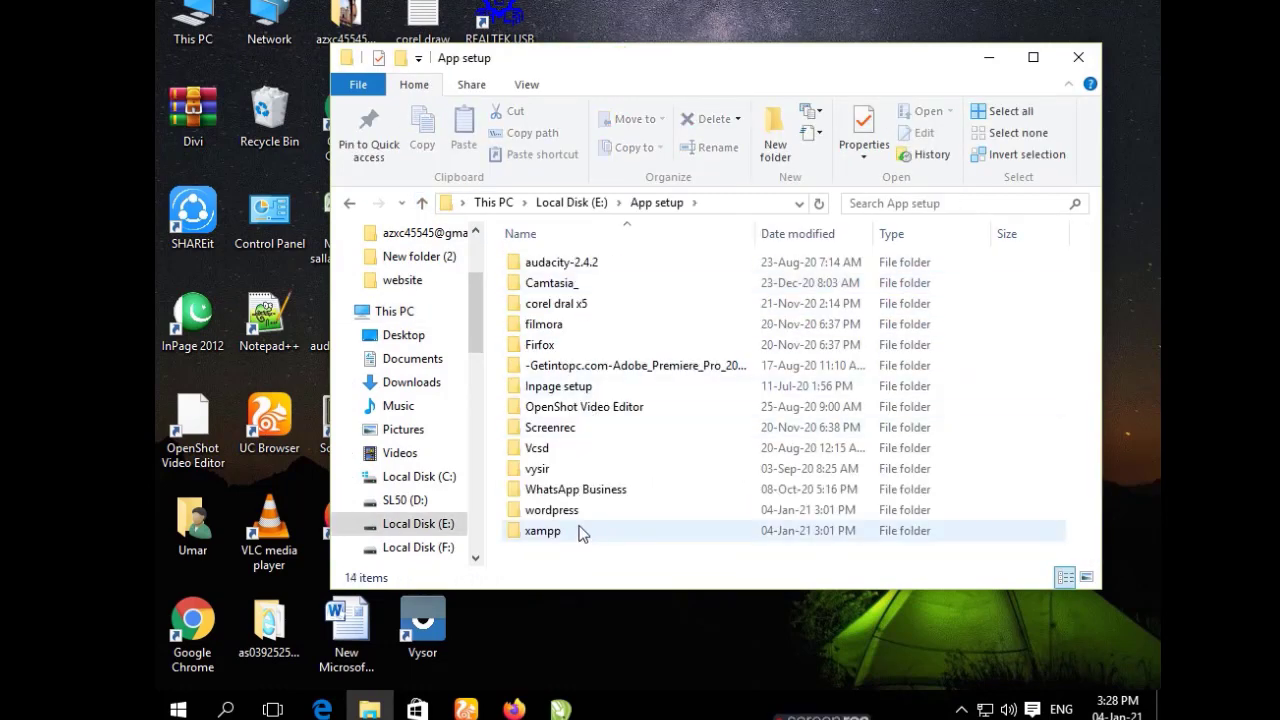
{"action": "double_click", "coordinate": [581, 531]}
Run the XAMPP installer as administrator and minimize the Explorer window.
{"action": "right_click", "coordinate": [602, 268]}
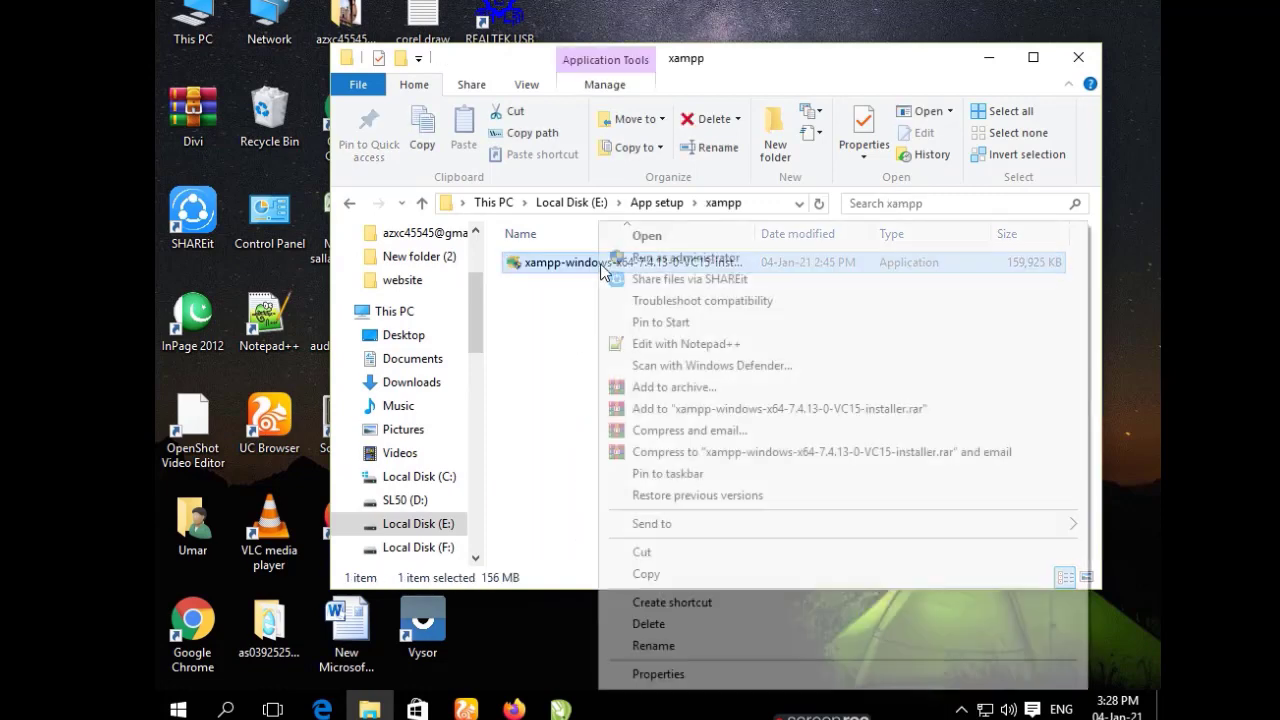
{"action": "left_click", "coordinate": [690, 260]}
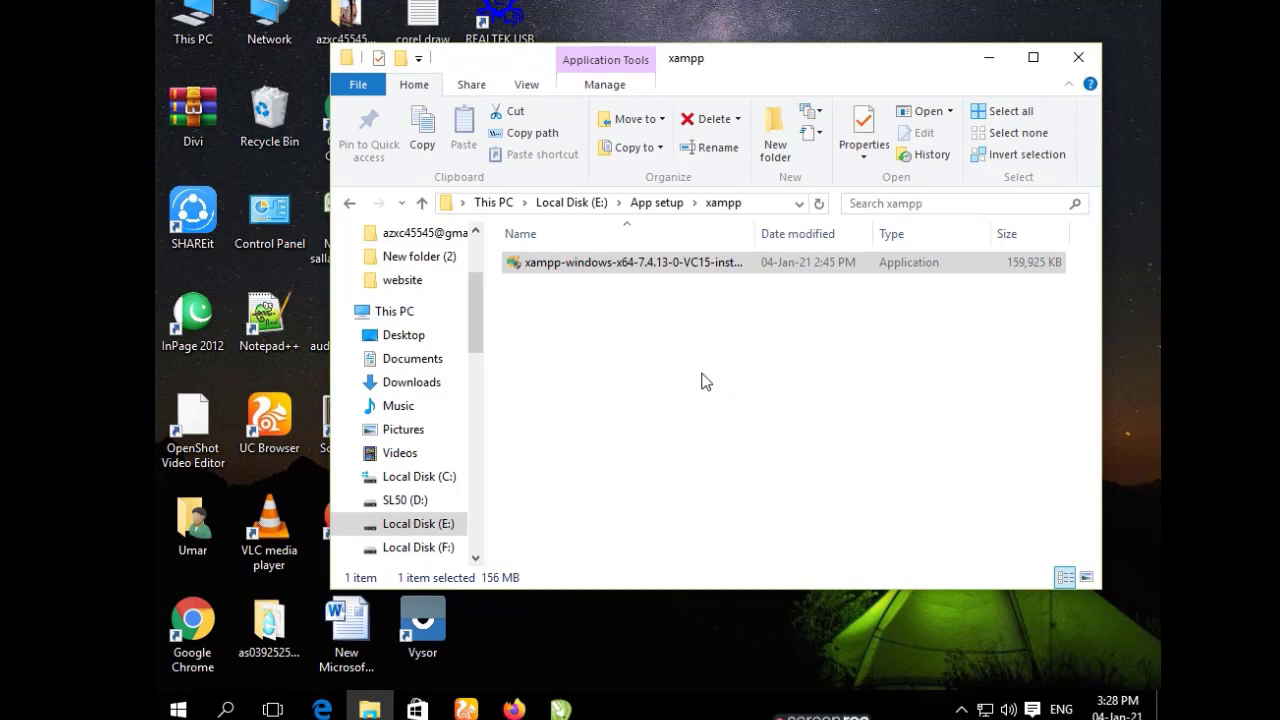
{"action": "right_click", "coordinate": [702, 375]}
{"action": "left_click", "coordinate": [761, 430]}
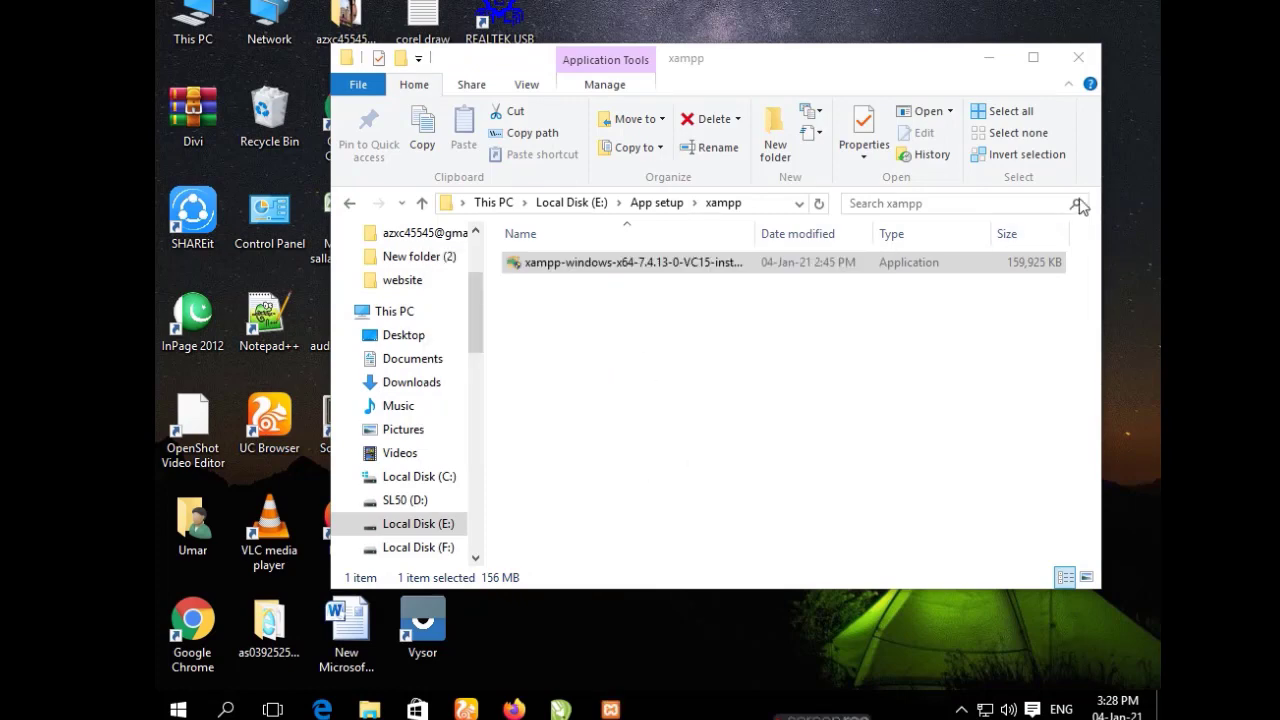
{"action": "left_click", "coordinate": [996, 60]}
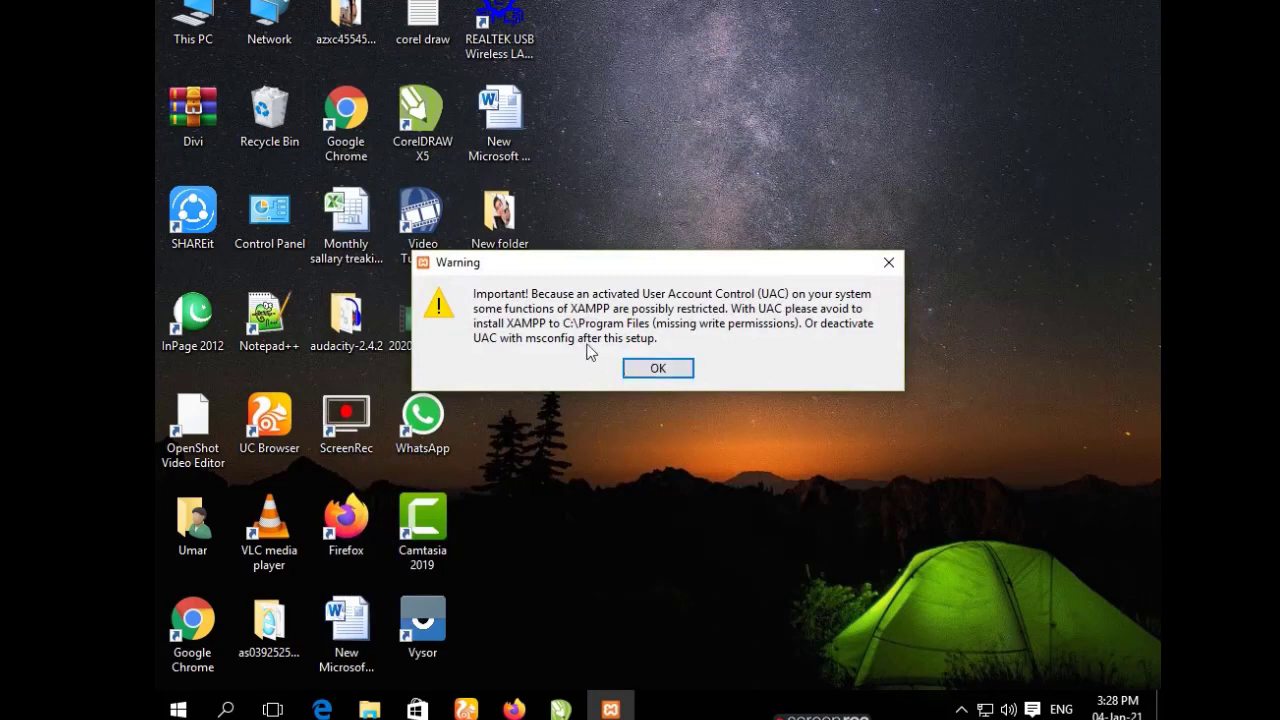
Step through XAMPP setup to the C:\xampp folder, then abort after the folder-not-empty warning.
{"action": "left_click", "coordinate": [641, 376]}
{"action": "left_click", "coordinate": [791, 531]}
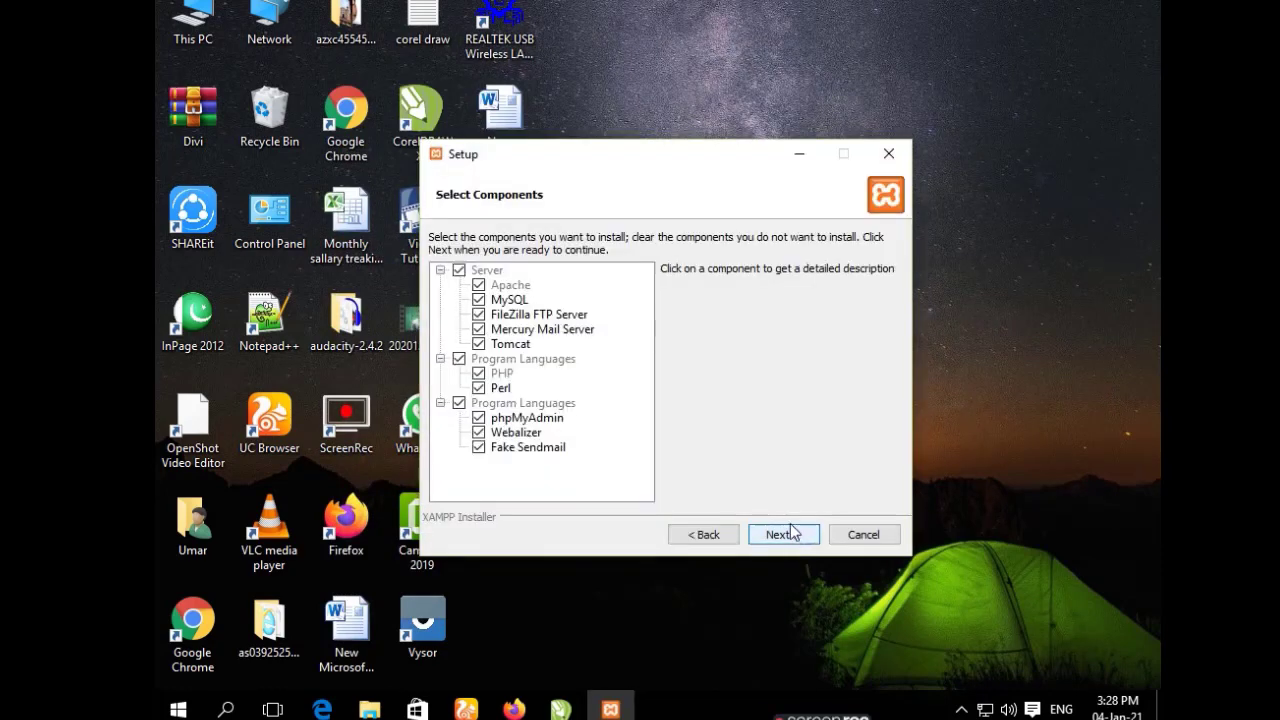
{"action": "left_click", "coordinate": [788, 532]}
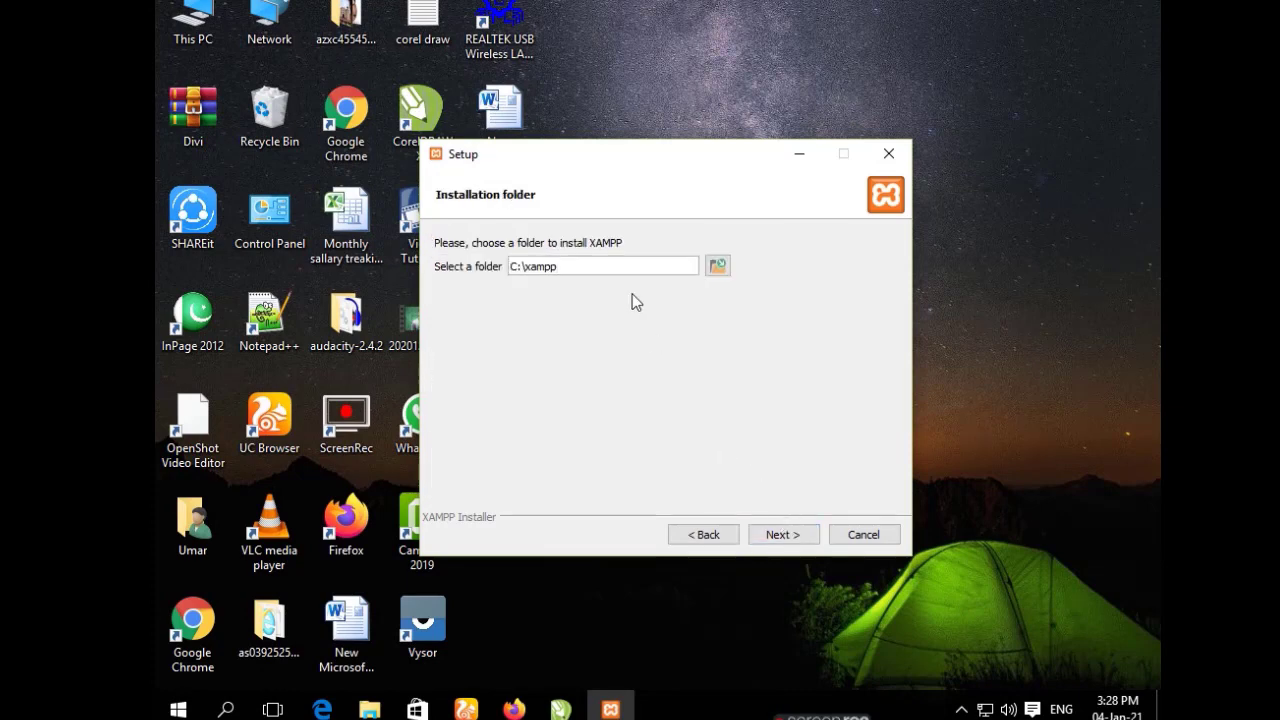
{"action": "left_click", "coordinate": [797, 533]}
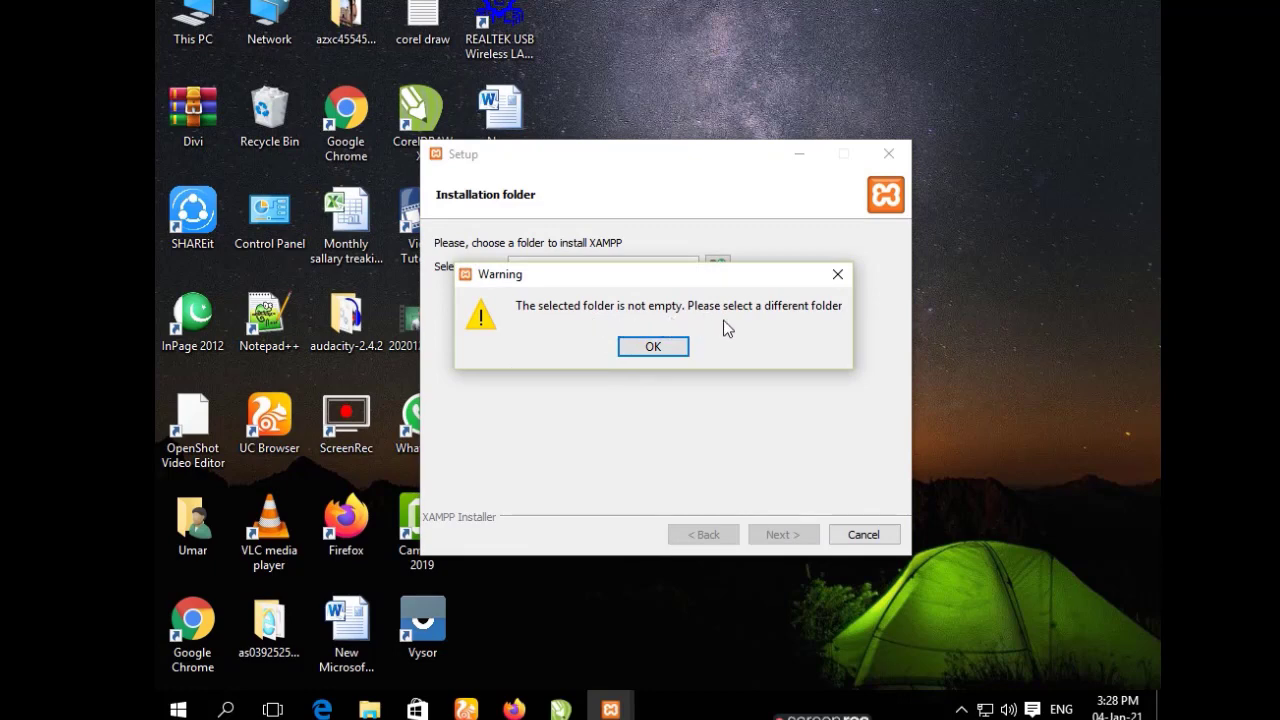
{"action": "left_click", "coordinate": [655, 346]}
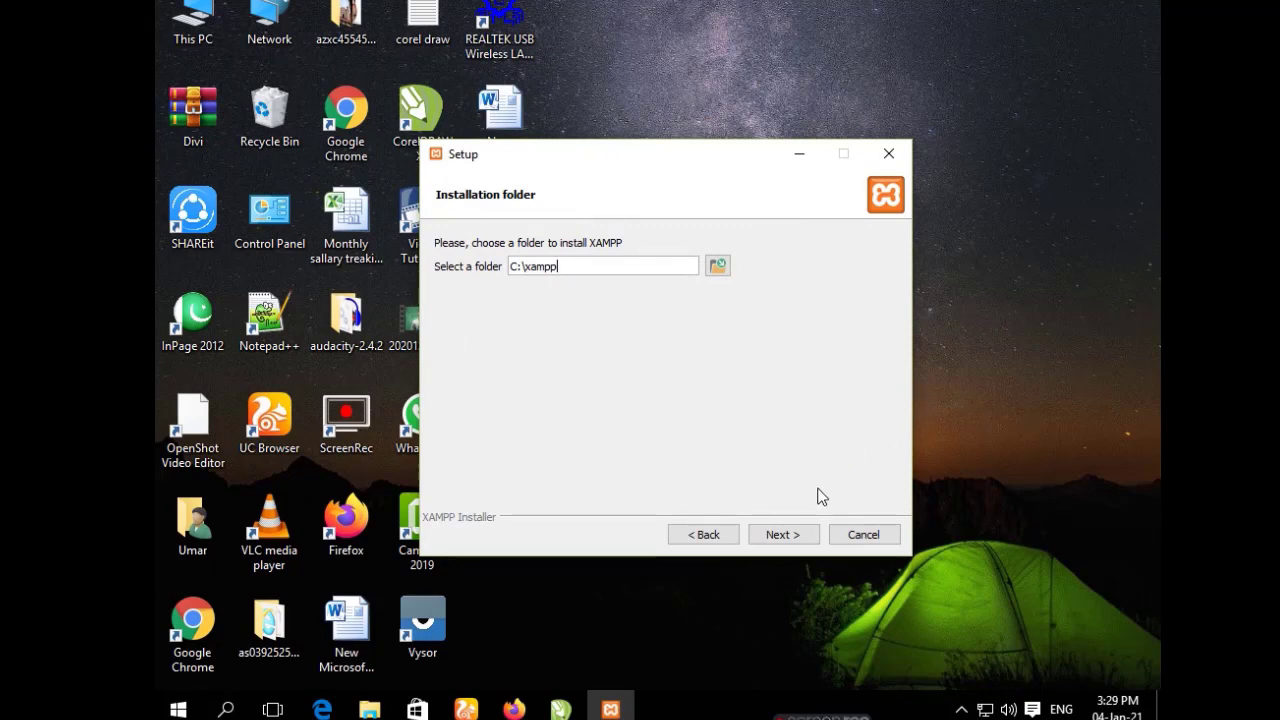
{"action": "left_click", "coordinate": [864, 535]}
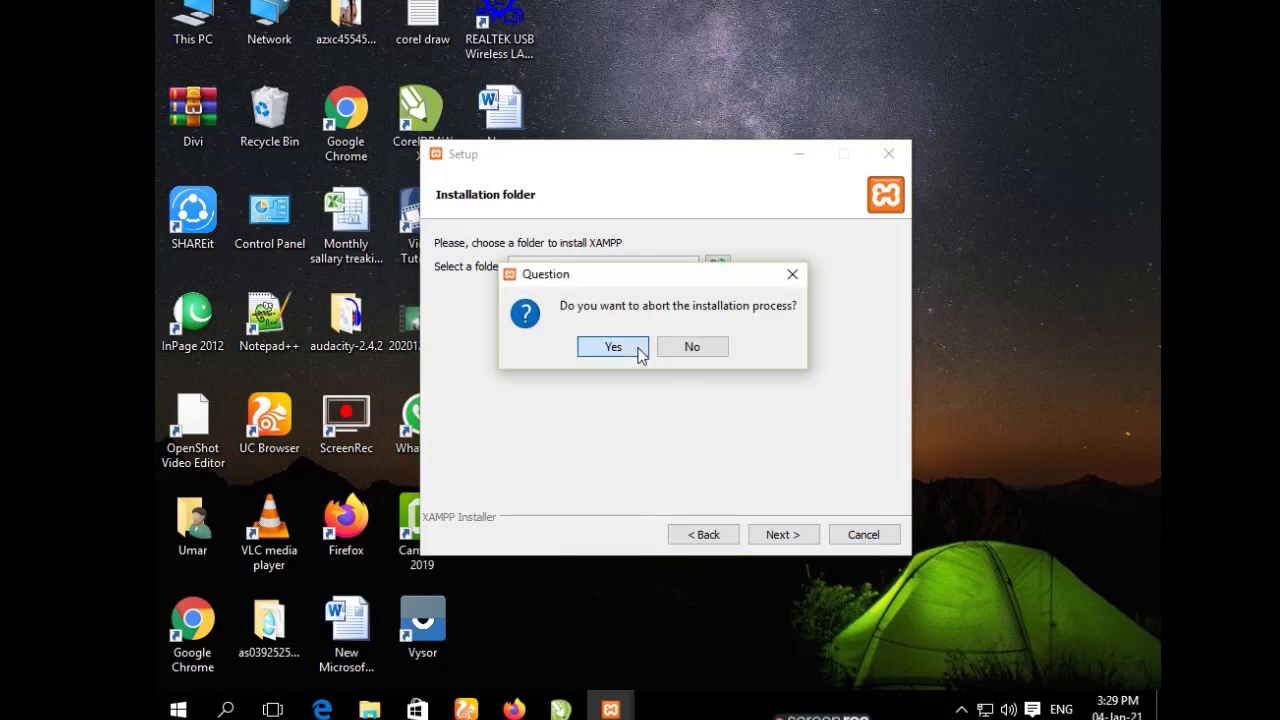
{"action": "left_click", "coordinate": [636, 349]}
{"action": "right_click", "coordinate": [726, 183]}
{"action": "right_click", "coordinate": [768, 230]}
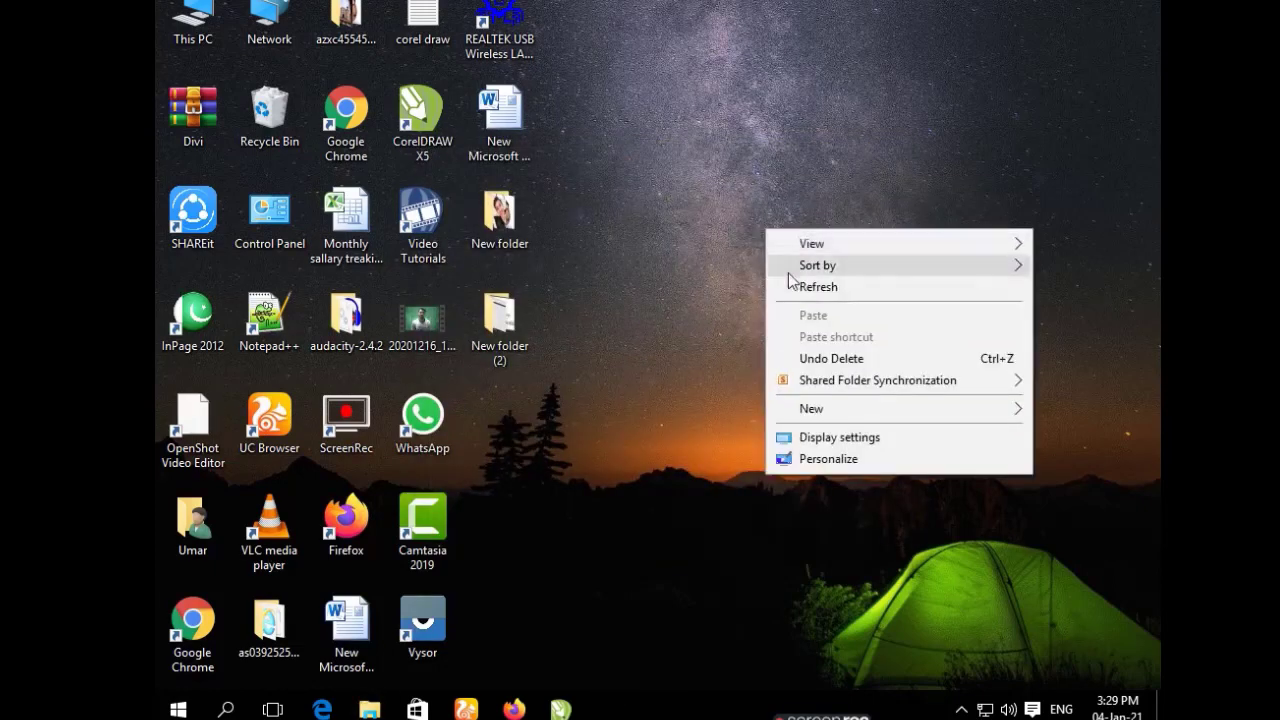
{"action": "left_click", "coordinate": [795, 282]}
{"action": "right_click", "coordinate": [780, 242]}
{"action": "left_click", "coordinate": [805, 298]}
{"action": "right_click", "coordinate": [770, 214]}
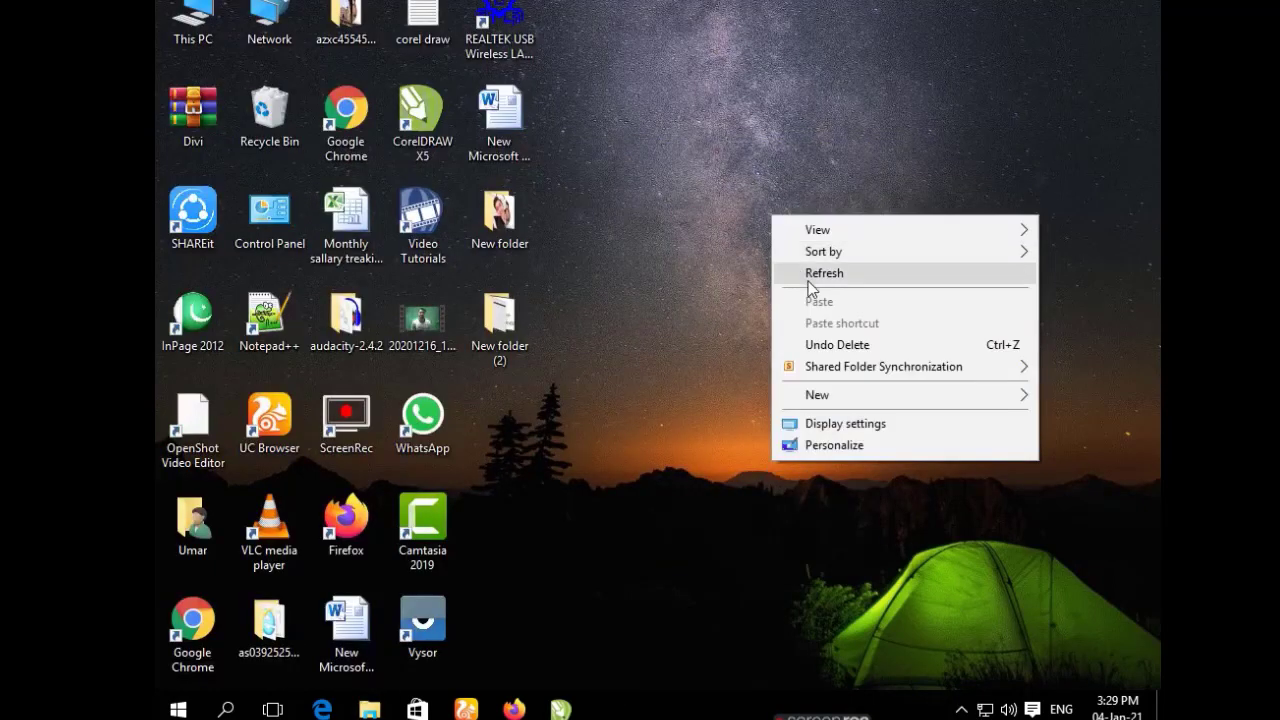
{"action": "left_click", "coordinate": [800, 272]}
{"action": "right_click", "coordinate": [800, 223]}
{"action": "left_click", "coordinate": [823, 280]}
{"action": "right_click", "coordinate": [821, 269]}
{"action": "left_click", "coordinate": [840, 330]}
{"action": "right_click", "coordinate": [822, 274]}
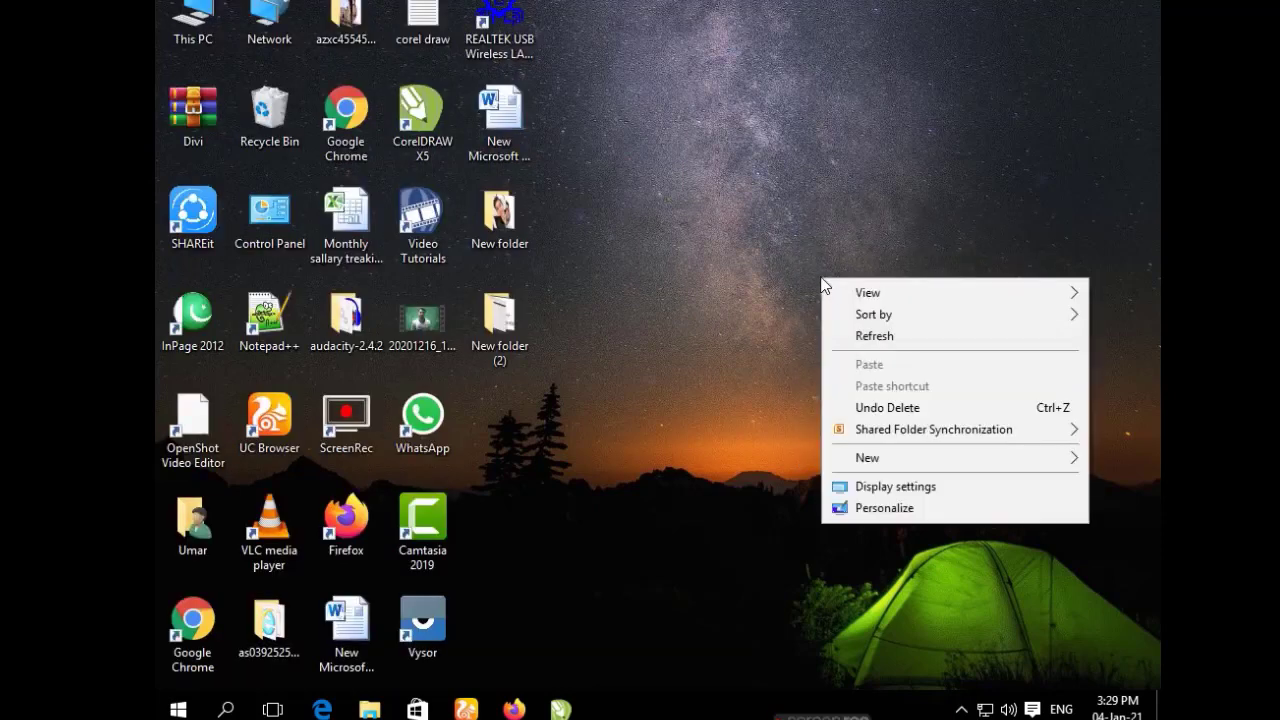
{"action": "left_click", "coordinate": [842, 336]}
{"action": "right_click", "coordinate": [812, 258]}
{"action": "left_click", "coordinate": [840, 317]}
{"action": "right_click", "coordinate": [820, 263]}
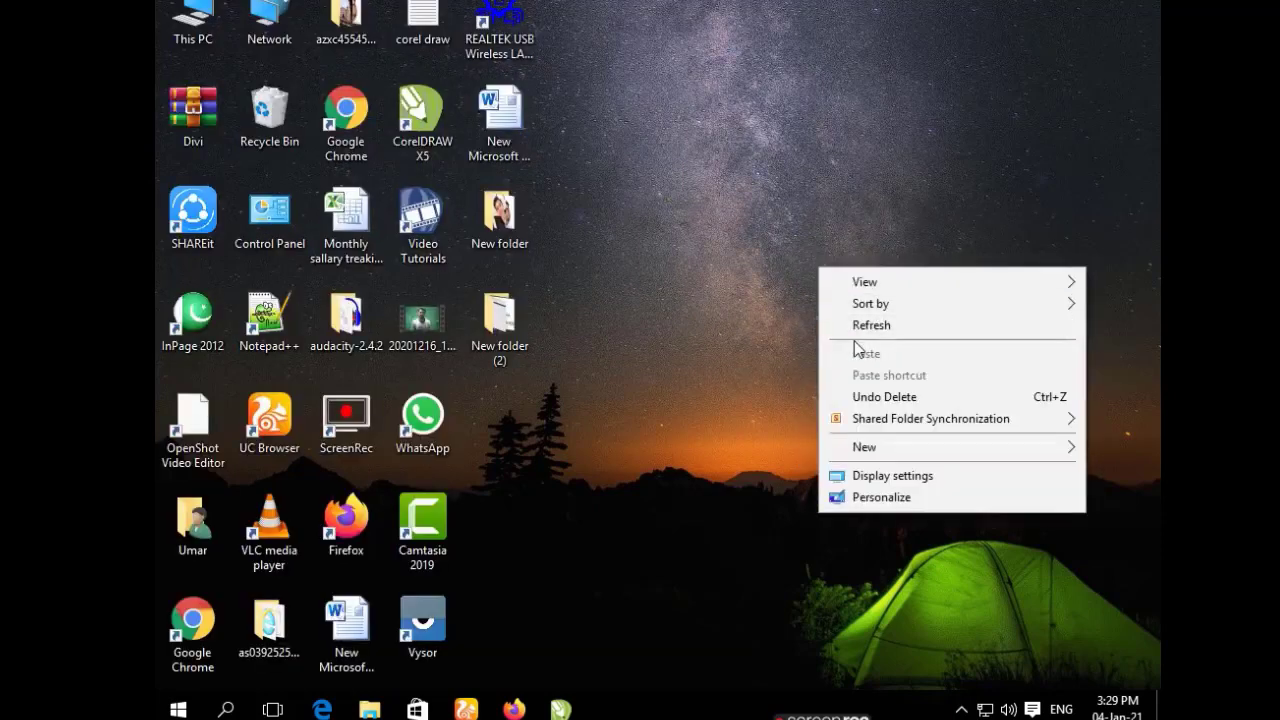
{"action": "left_click", "coordinate": [848, 323]}
{"action": "right_click", "coordinate": [854, 333]}
{"action": "left_click", "coordinate": [884, 390]}
{"action": "right_click", "coordinate": [795, 244]}
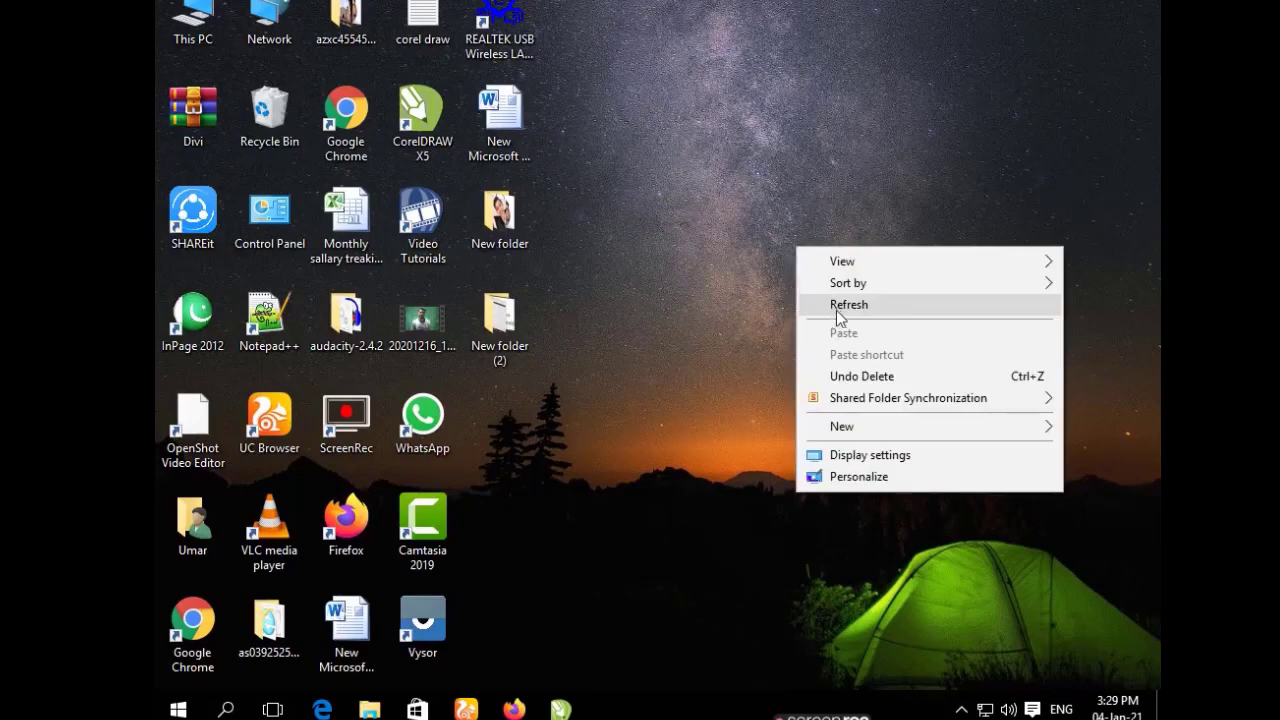
{"action": "left_click", "coordinate": [830, 300]}
{"action": "right_click", "coordinate": [790, 227]}
{"action": "left_click", "coordinate": [828, 288]}
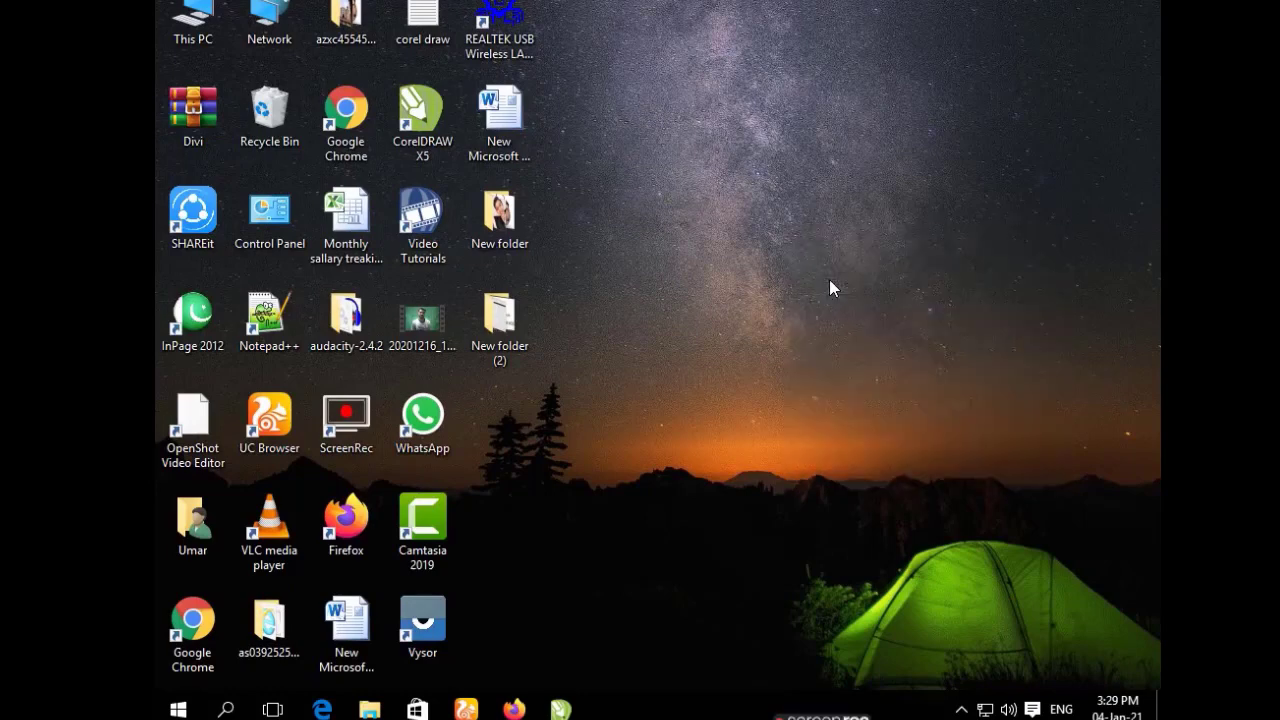
Open C:\xampp\htdocs in File Explorer.
{"action": "double_click", "coordinate": [190, 20]}
{"action": "double_click", "coordinate": [645, 492]}
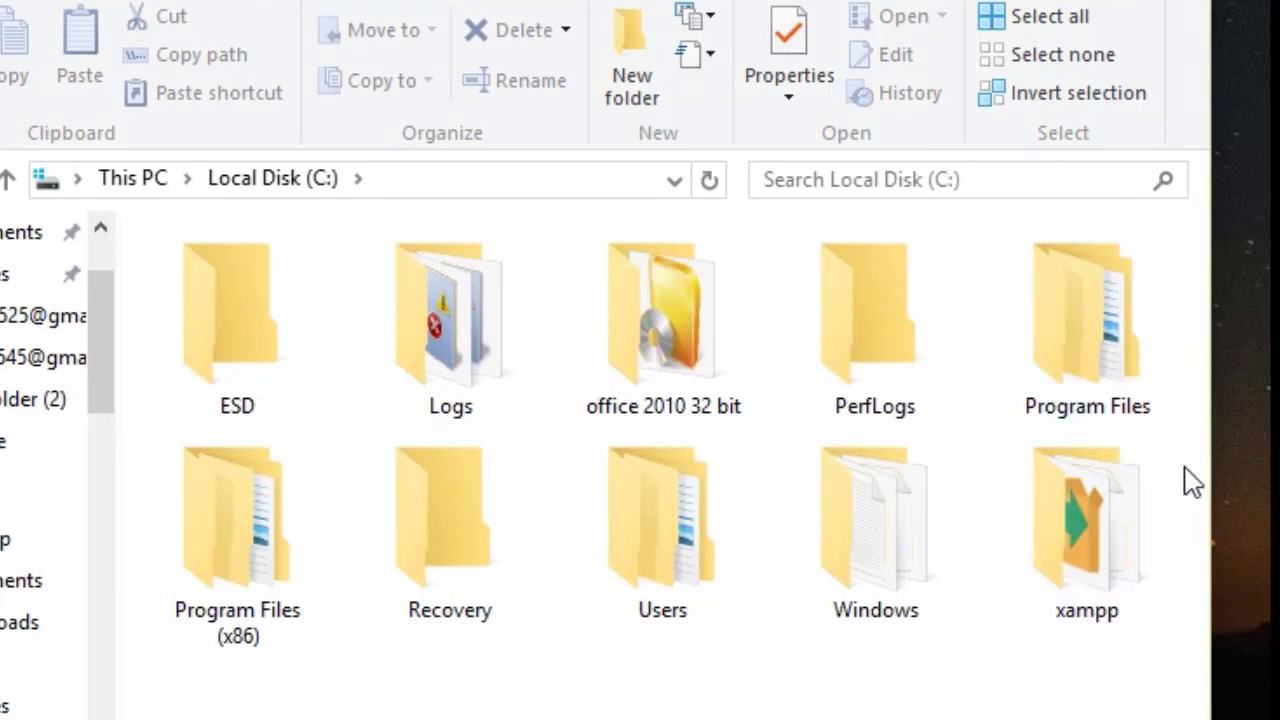
{"action": "double_click", "coordinate": [1088, 563]}
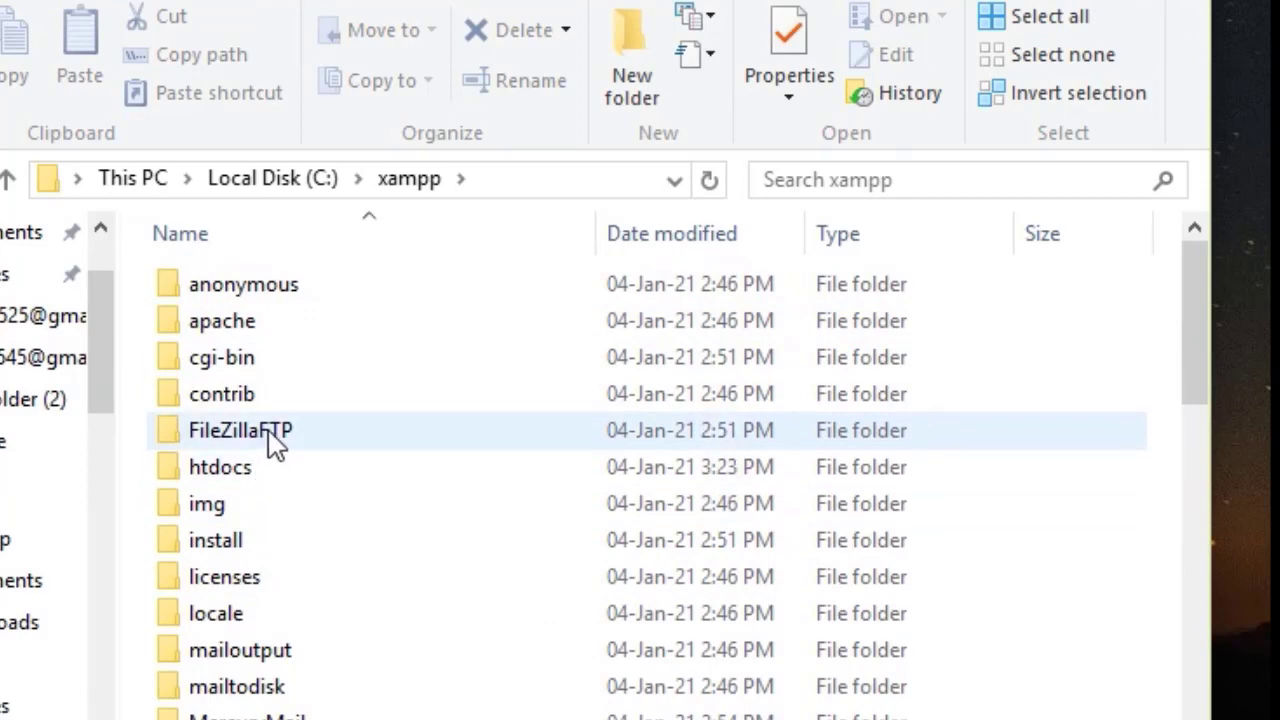
{"action": "double_click", "coordinate": [254, 492]}
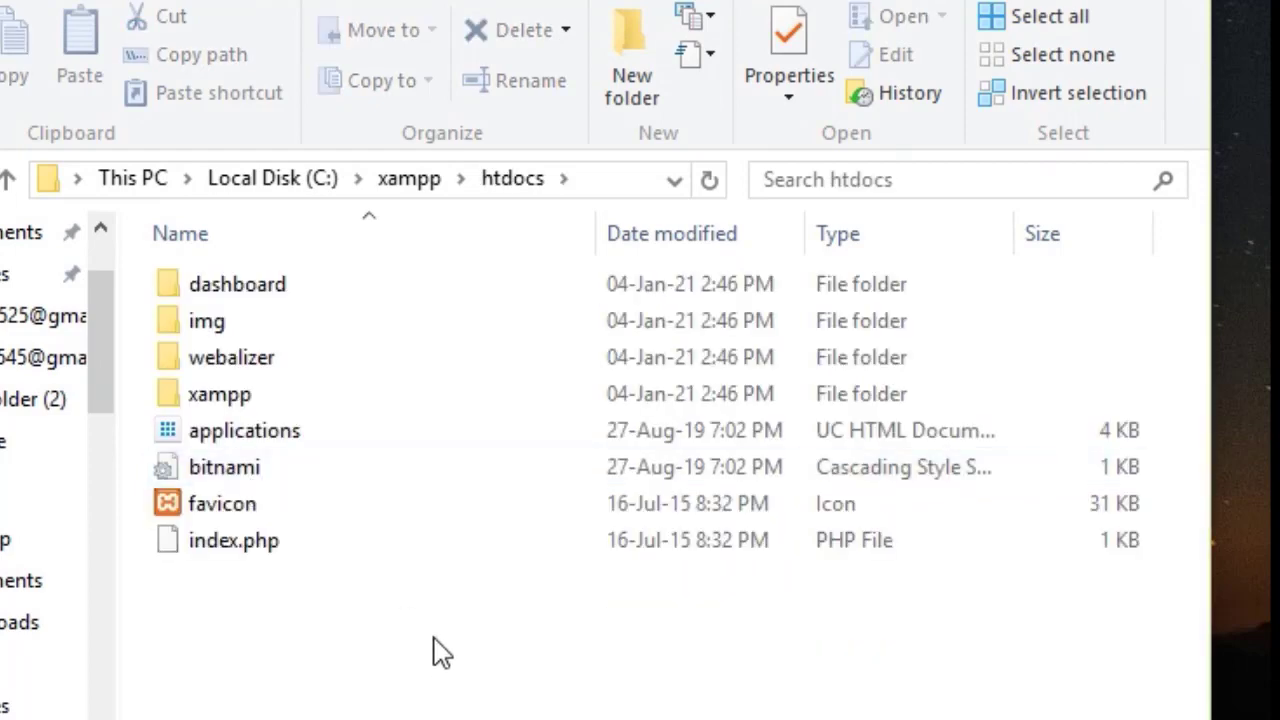
Create a new folder named 'amir' inside htdocs.
{"action": "right_click", "coordinate": [373, 695]}
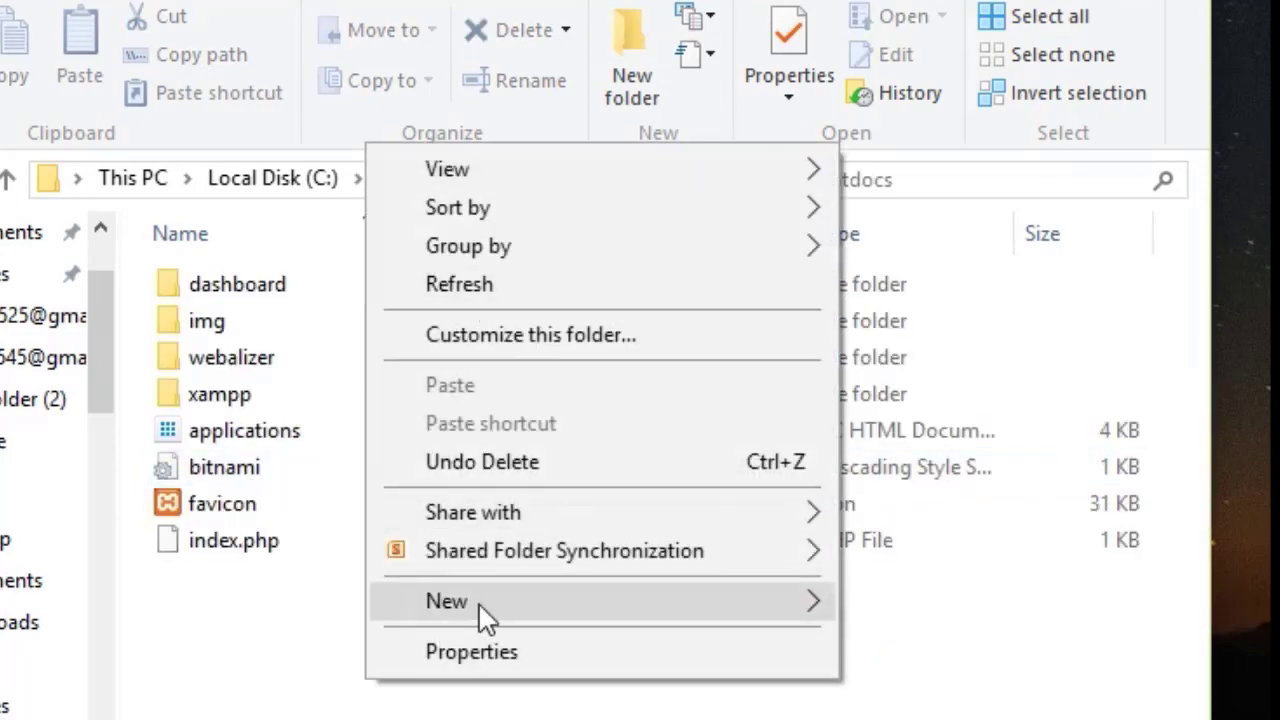
{"action": "mouse_move", "coordinate": [560, 608]}
{"action": "left_click", "coordinate": [71, 63]}
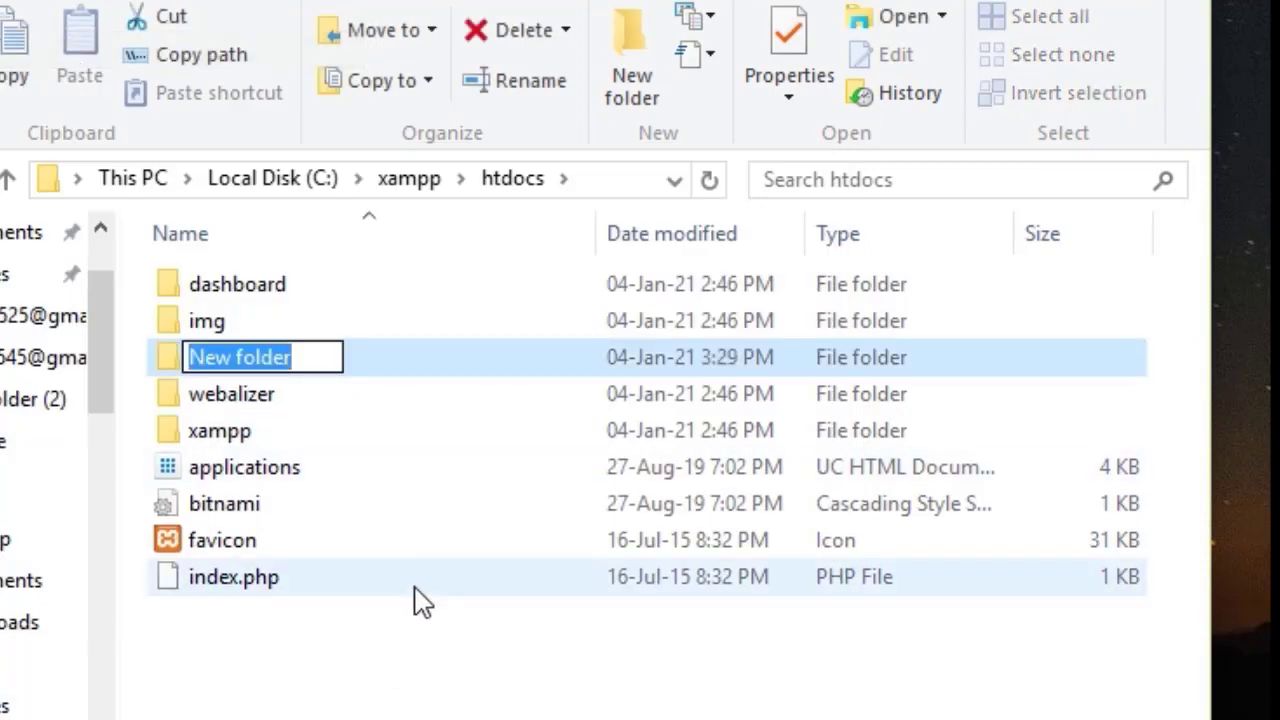
{"action": "key", "text": "BackSpace"}
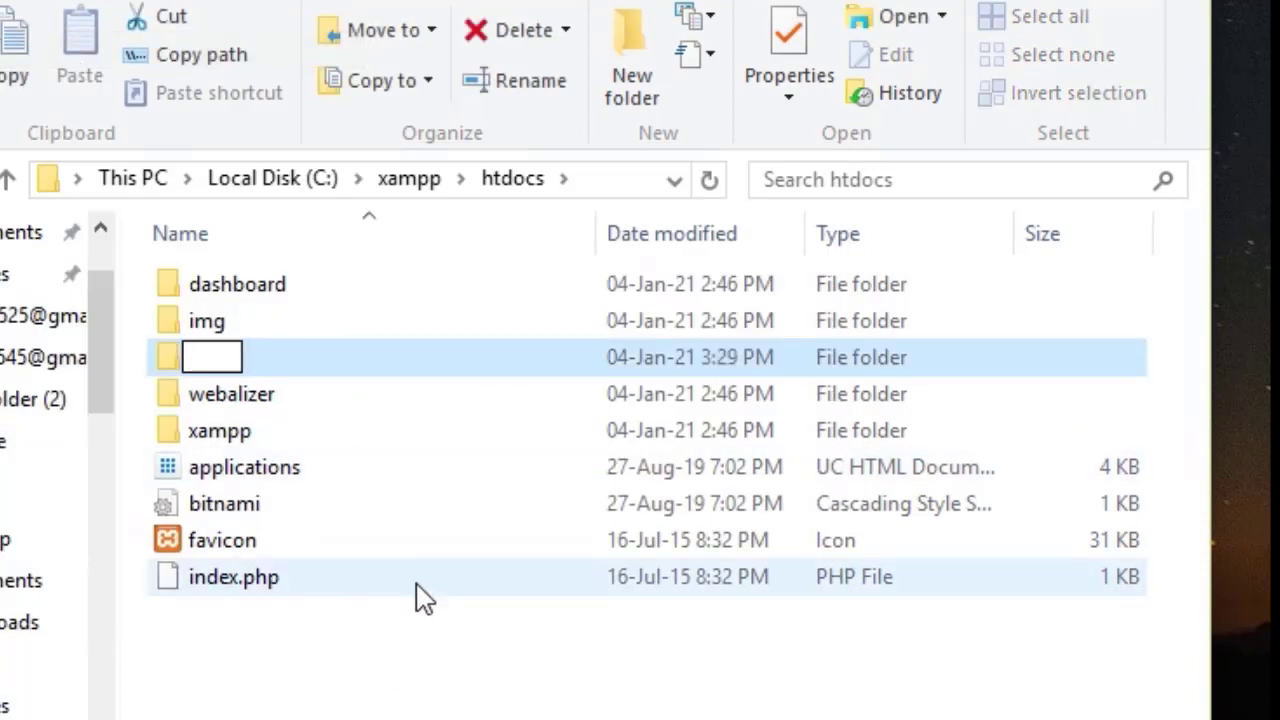
{"action": "type", "text": "amir"}
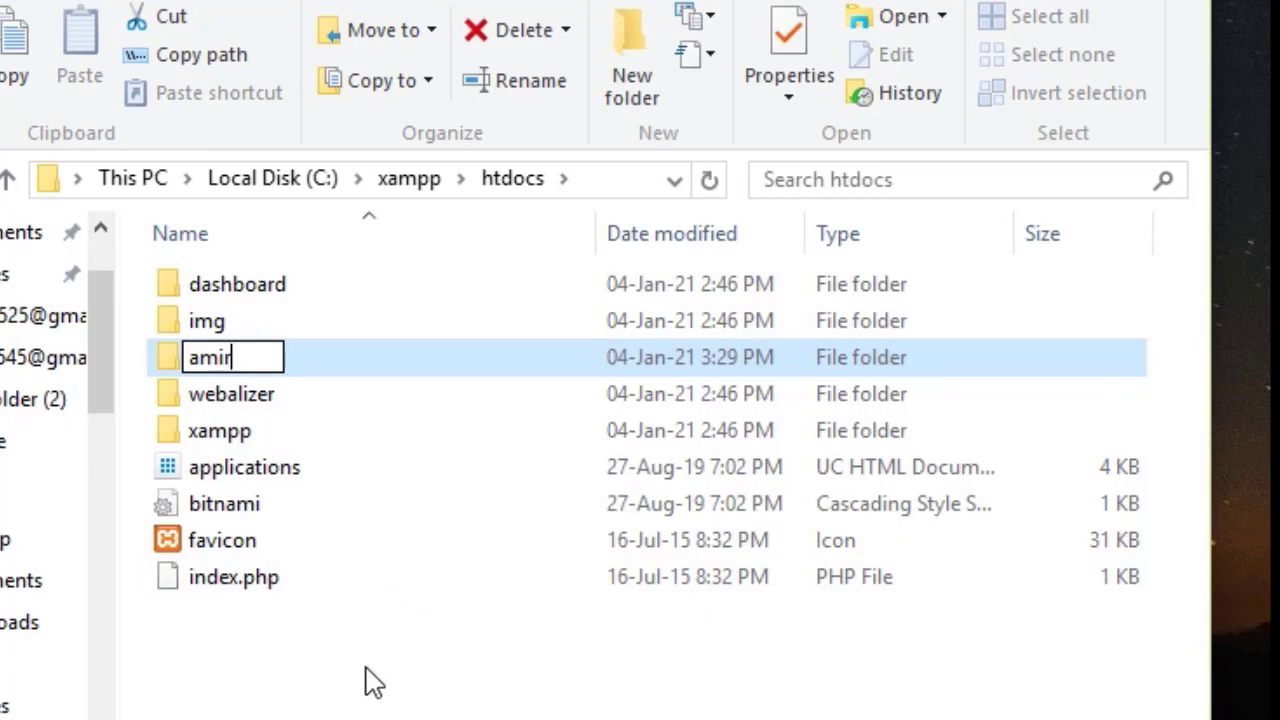
{"action": "key", "text": "Return"}
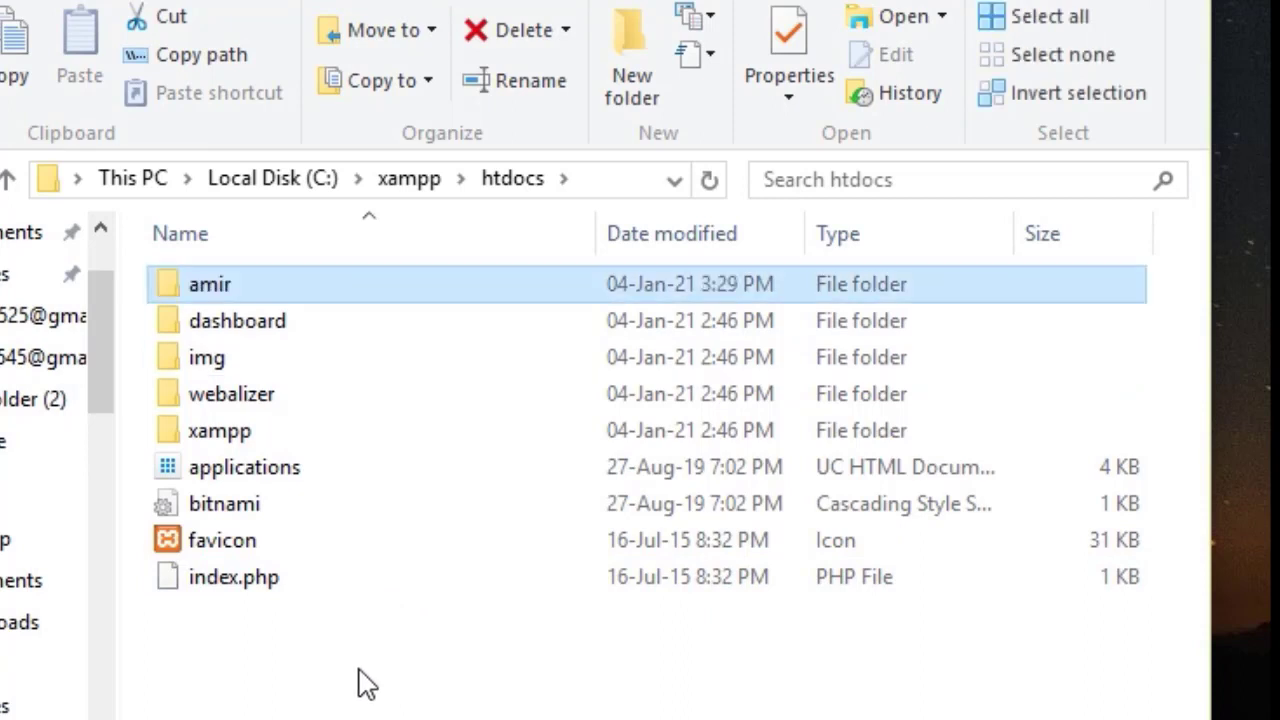
Open the amir folder and, in a second window, browse to E:\App setup\wordpress.
{"action": "double_click", "coordinate": [208, 302]}
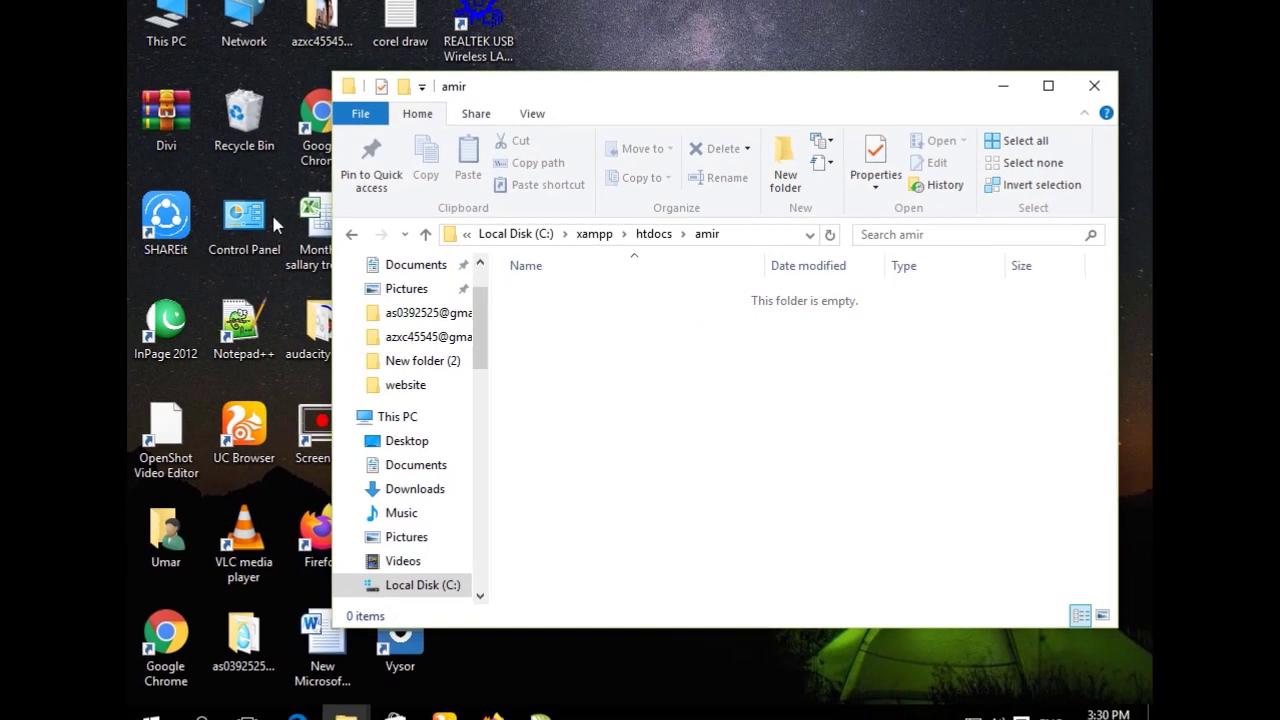
{"action": "double_click", "coordinate": [167, 48]}
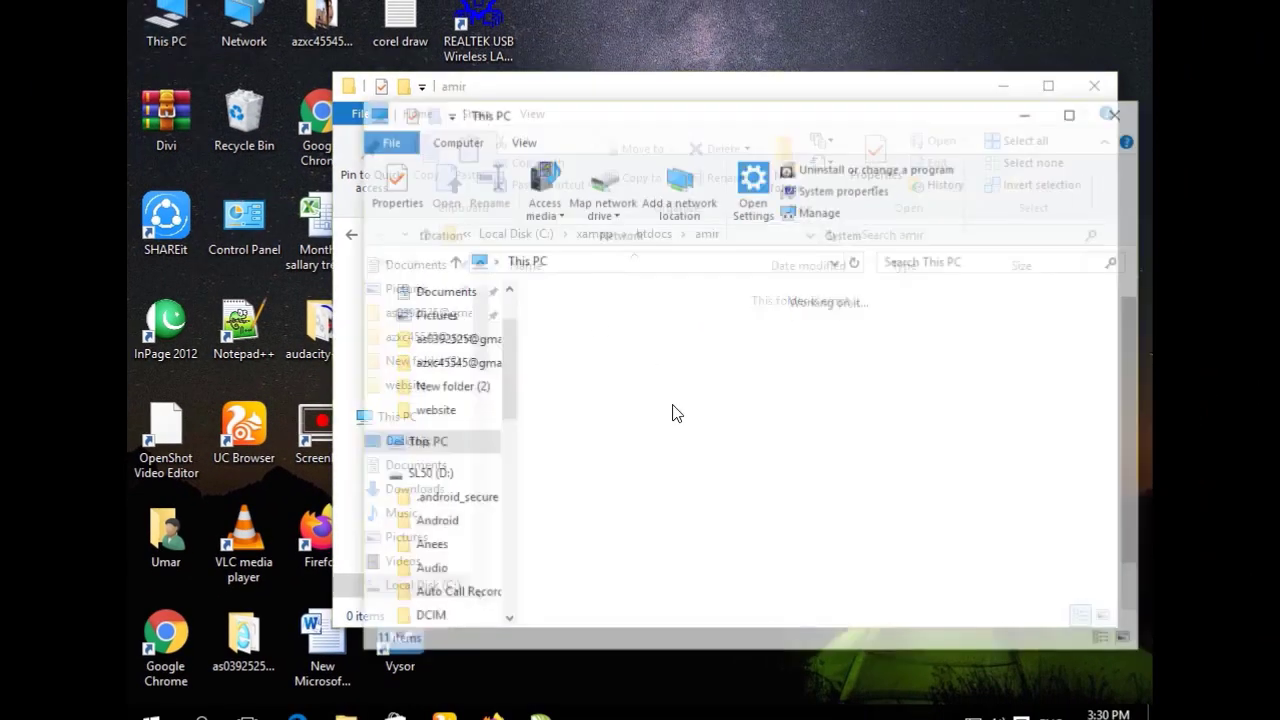
{"action": "double_click", "coordinate": [691, 596]}
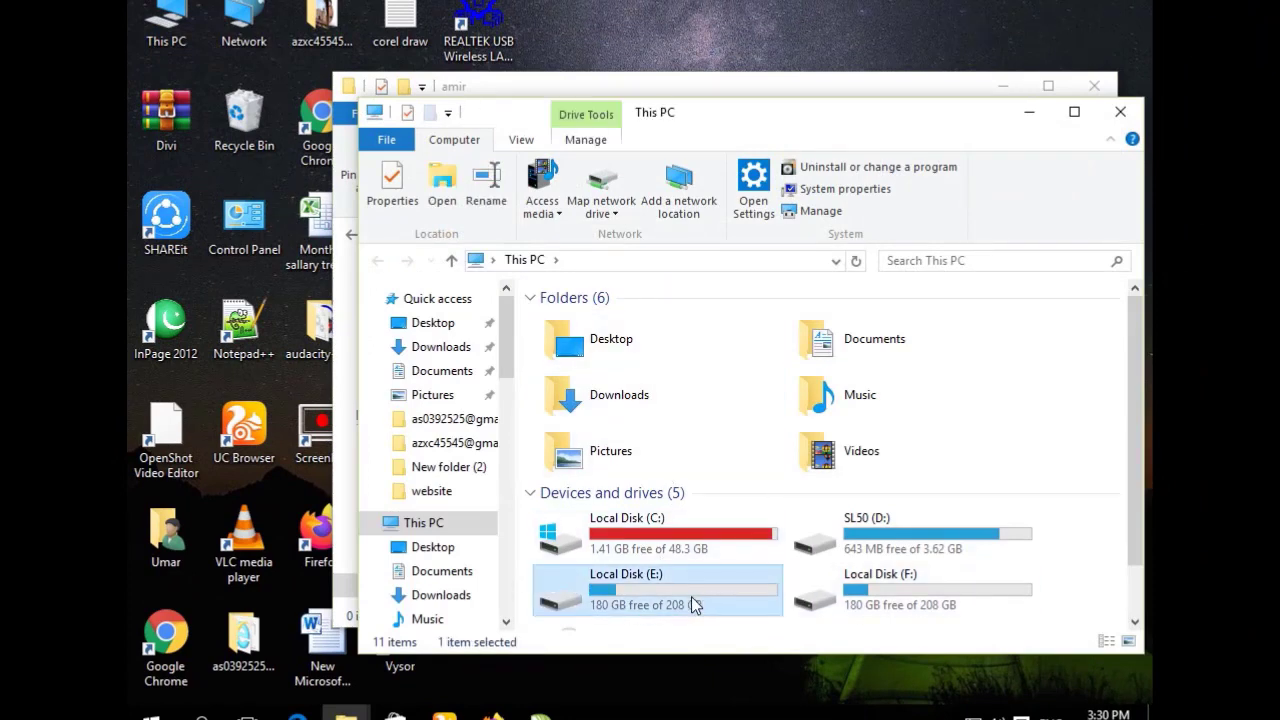
{"action": "double_click", "coordinate": [588, 342]}
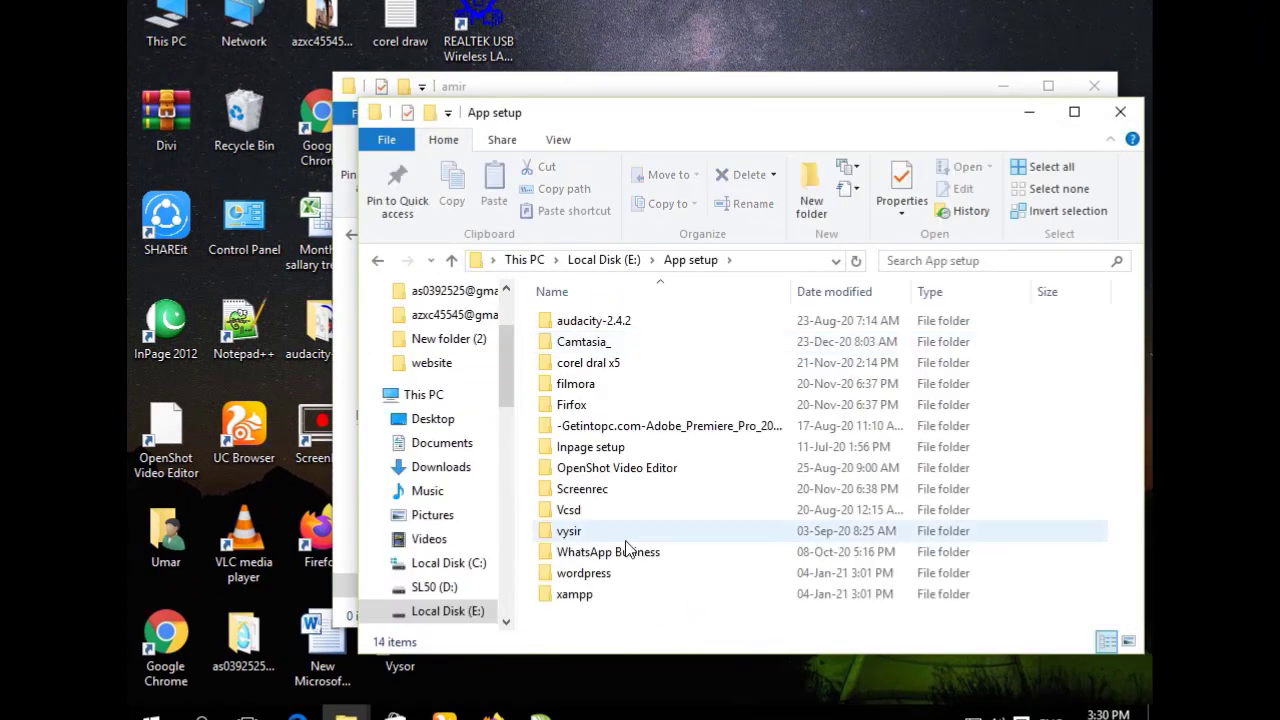
{"action": "double_click", "coordinate": [607, 578]}
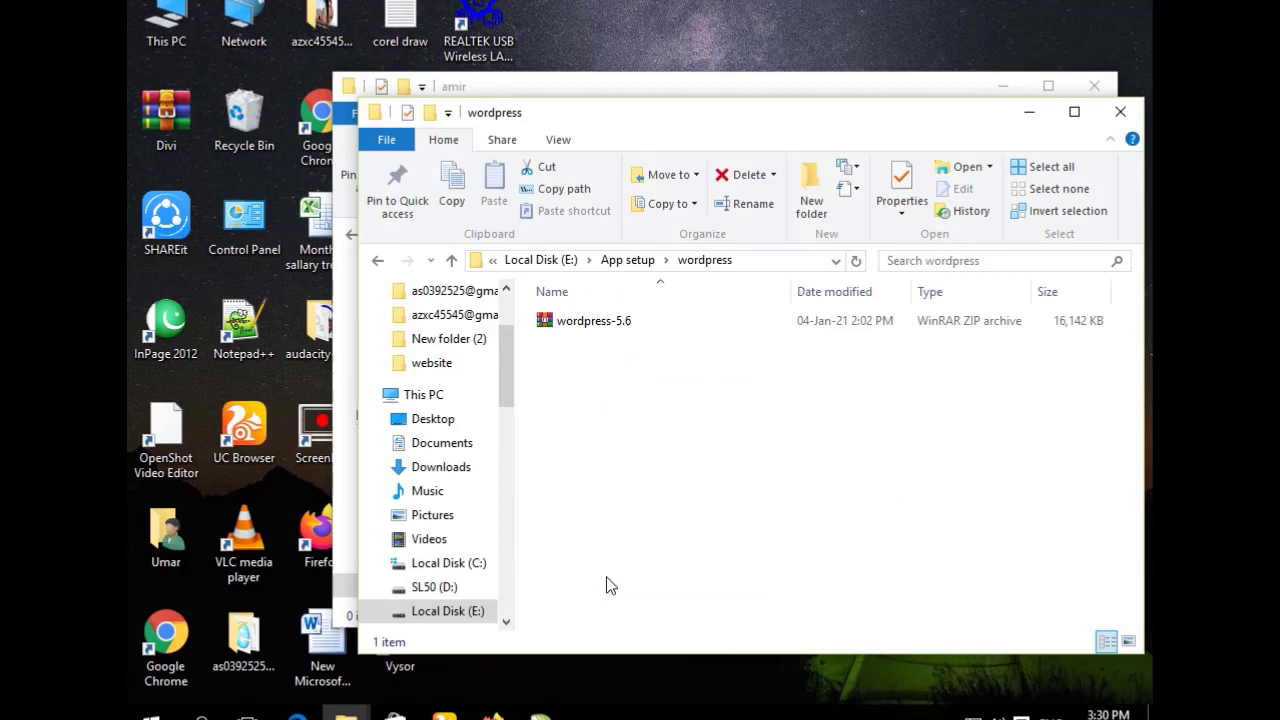
Copy the wordpress-5.6 archive and paste it into C:\xampp\htdocs\amir.
{"action": "right_click", "coordinate": [617, 325]}
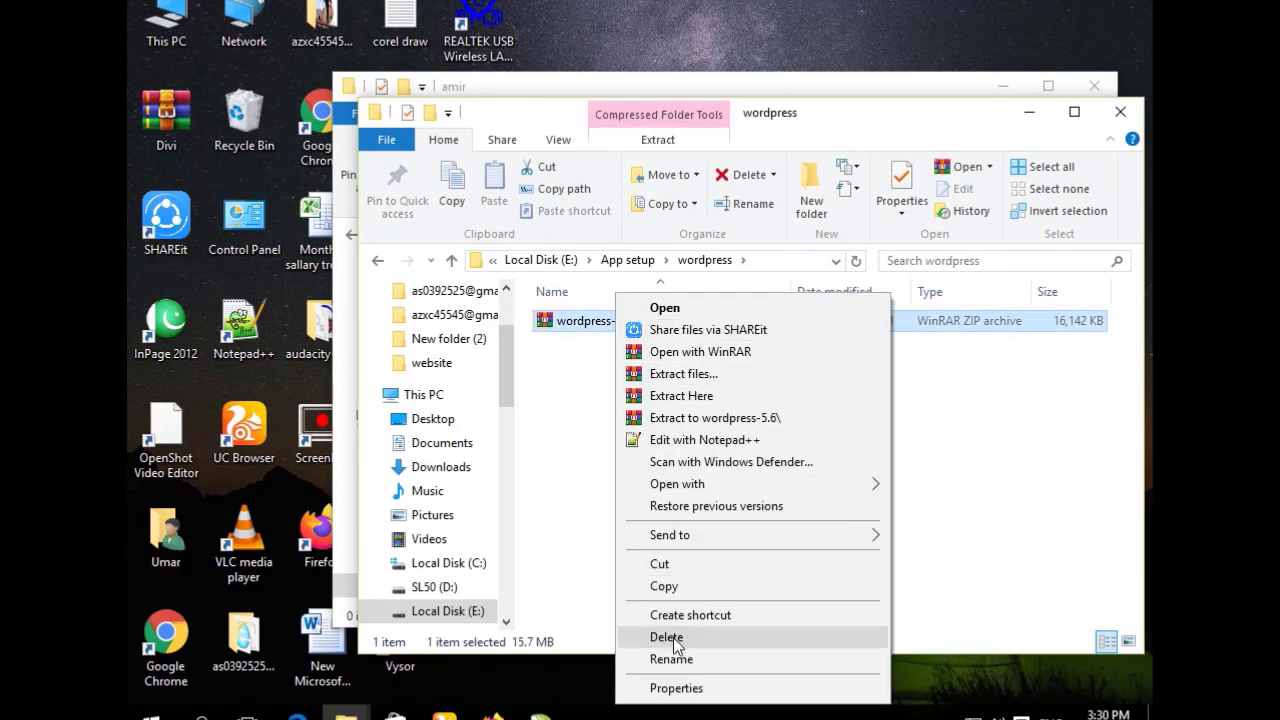
{"action": "left_click", "coordinate": [664, 587]}
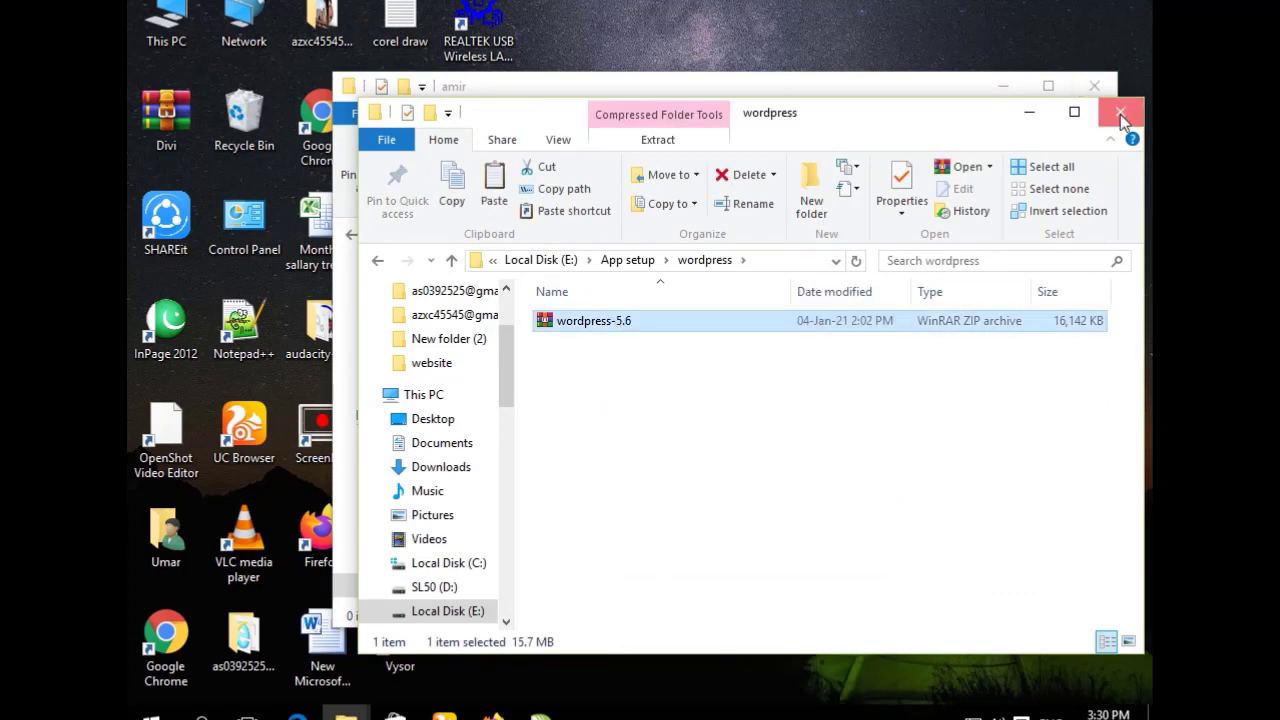
{"action": "left_click", "coordinate": [1120, 112]}
{"action": "right_click", "coordinate": [636, 342]}
{"action": "left_click", "coordinate": [697, 481]}
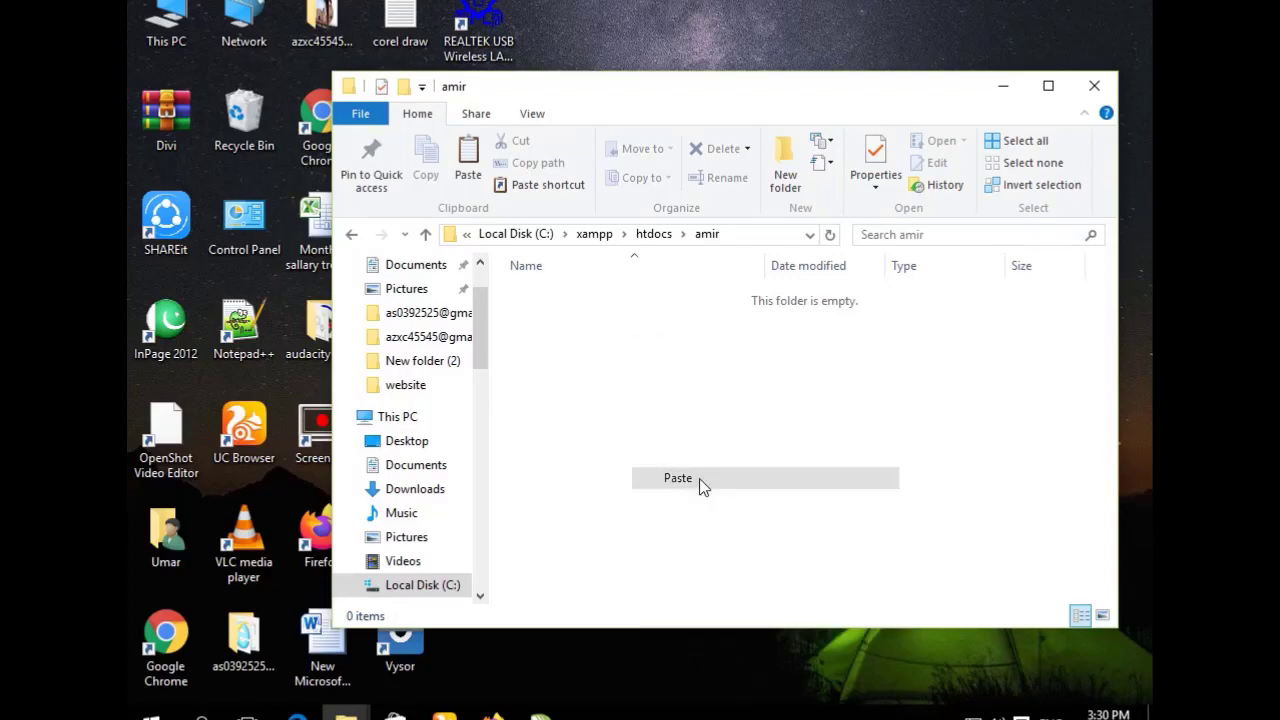
{"action": "right_click", "coordinate": [663, 385]}
{"action": "left_click", "coordinate": [612, 450]}
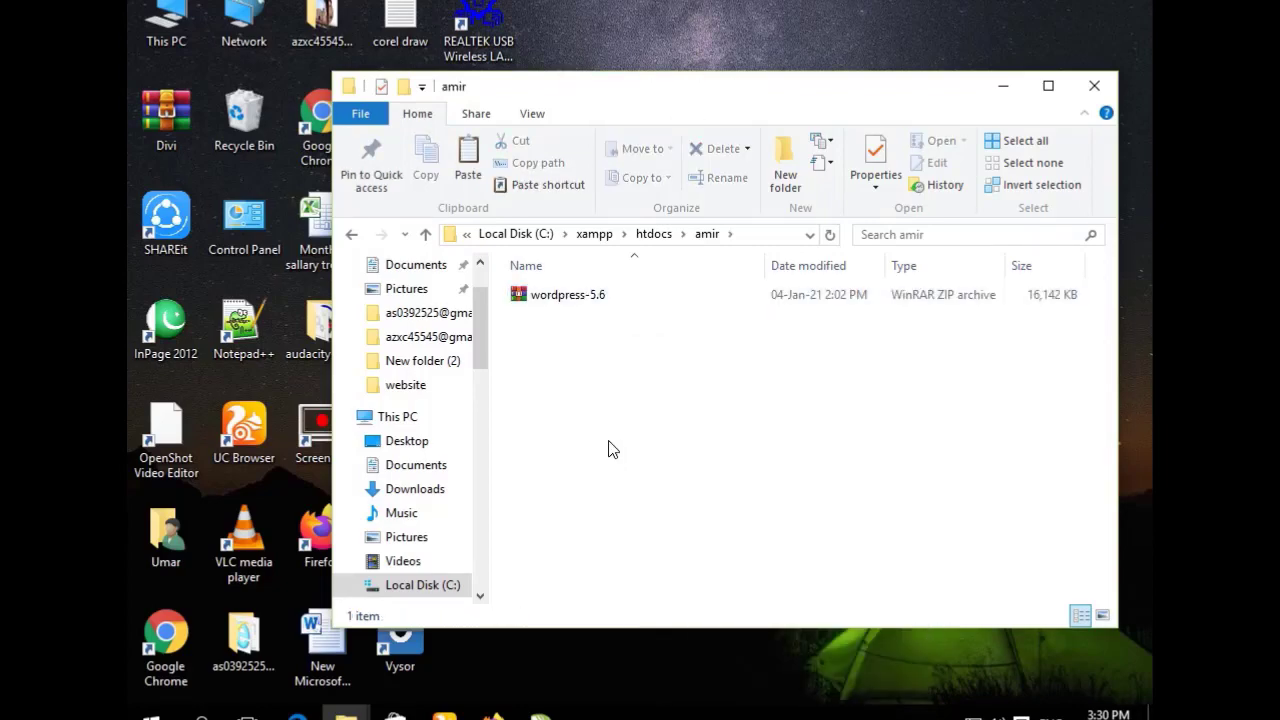
{"action": "right_click", "coordinate": [563, 301]}
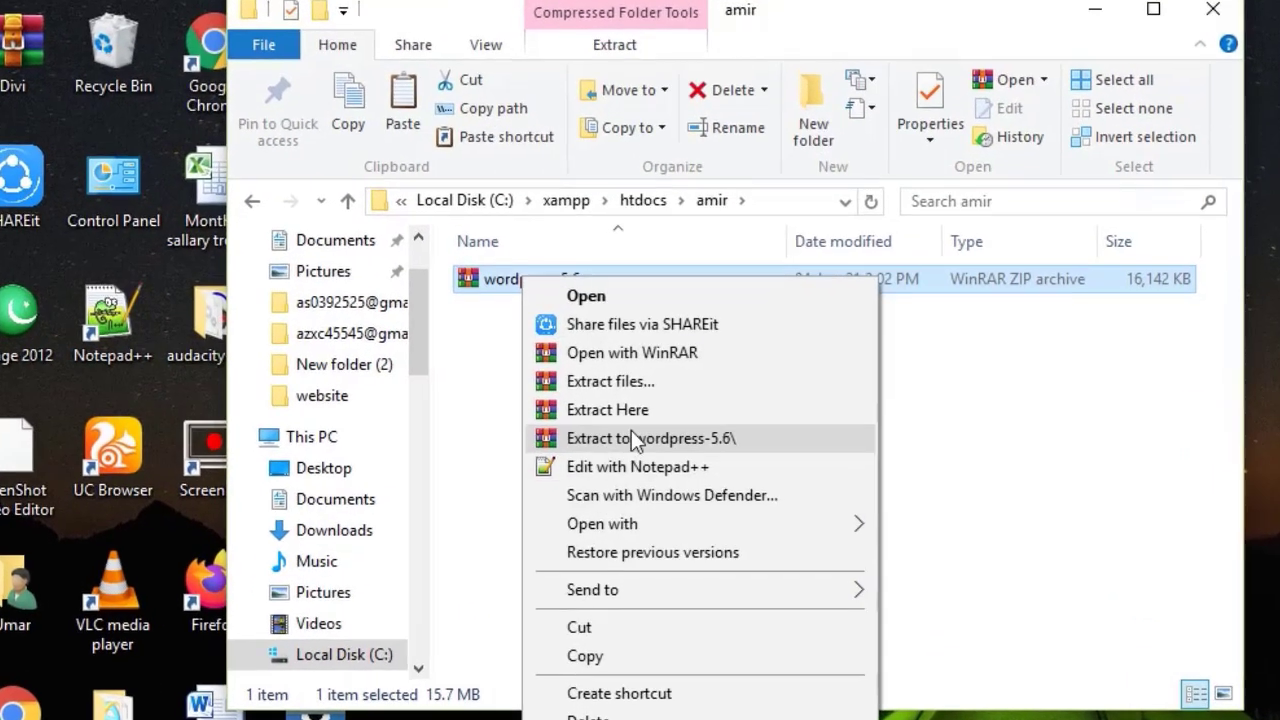
Extract wordpress-5.6.zip in amir, delete the ZIP and open the extracted wordpress folder.
{"action": "left_click", "coordinate": [636, 419]}
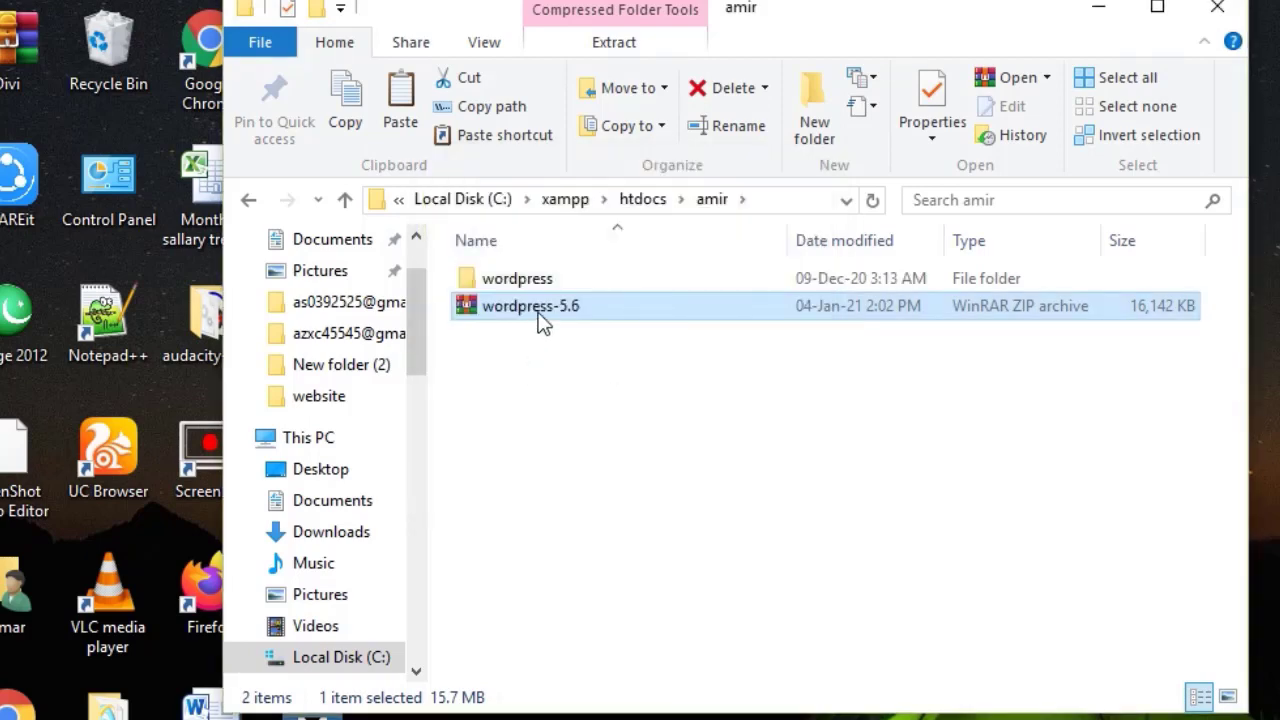
{"action": "key", "text": "Delete"}
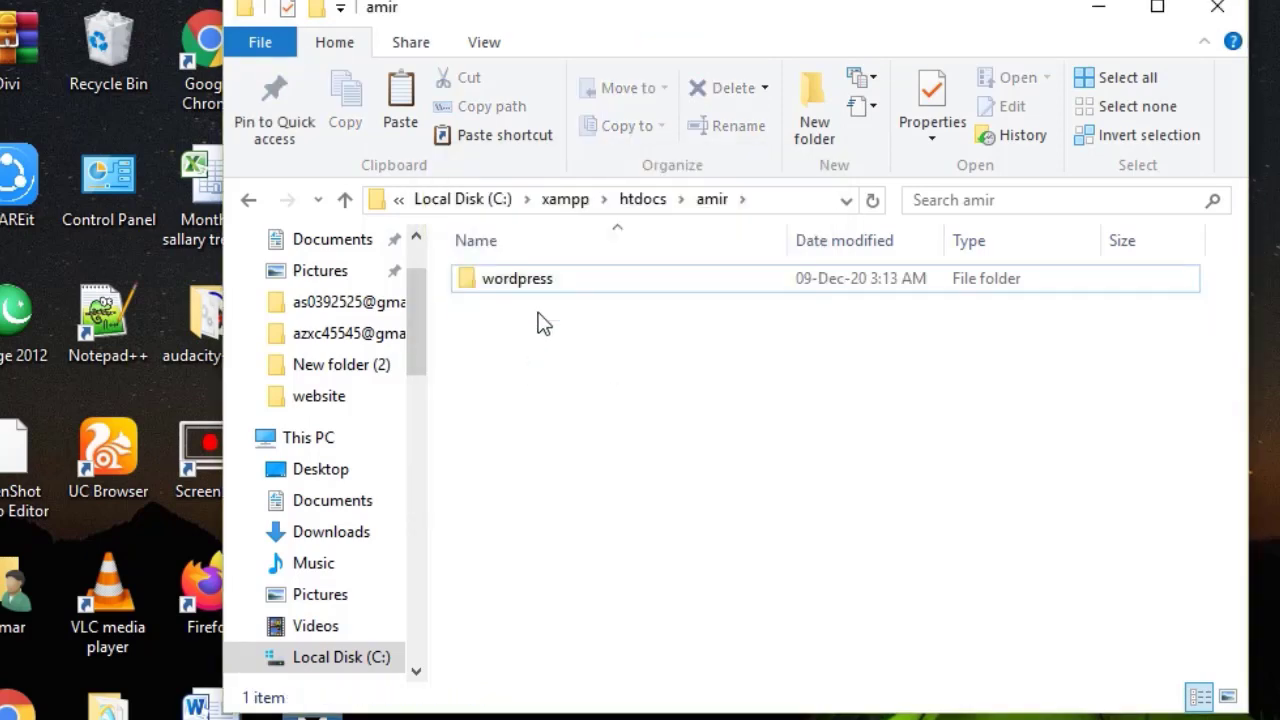
{"action": "left_click", "coordinate": [547, 278]}
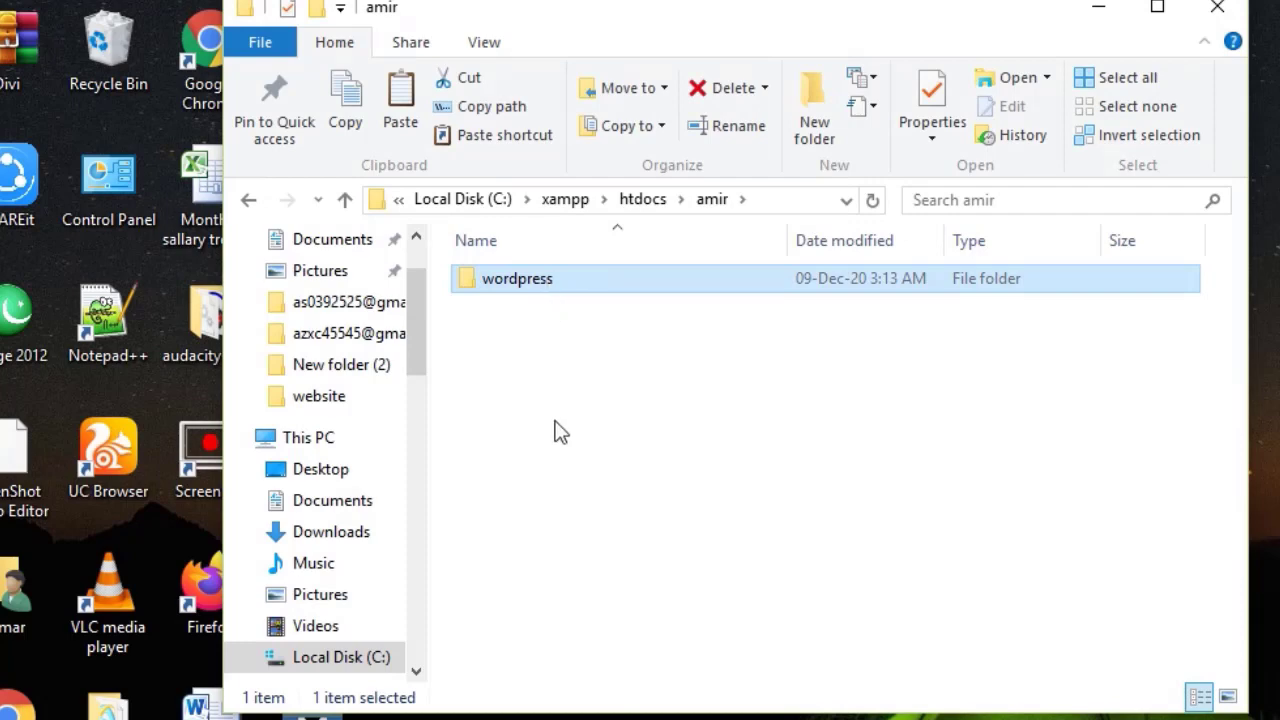
{"action": "left_click", "coordinate": [560, 431]}
{"action": "double_click", "coordinate": [537, 280]}
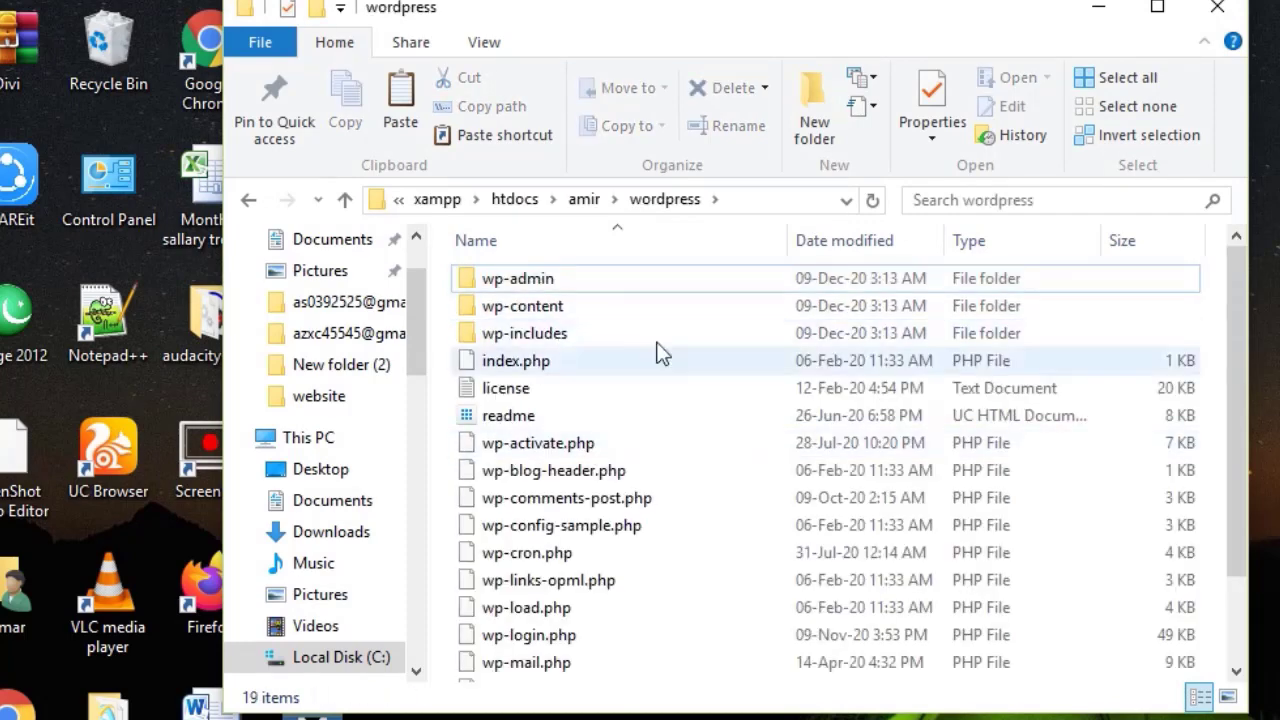
Move all 19 WordPress files into amir and delete the empty wordpress folder.
{"action": "left_click", "coordinate": [624, 284]}
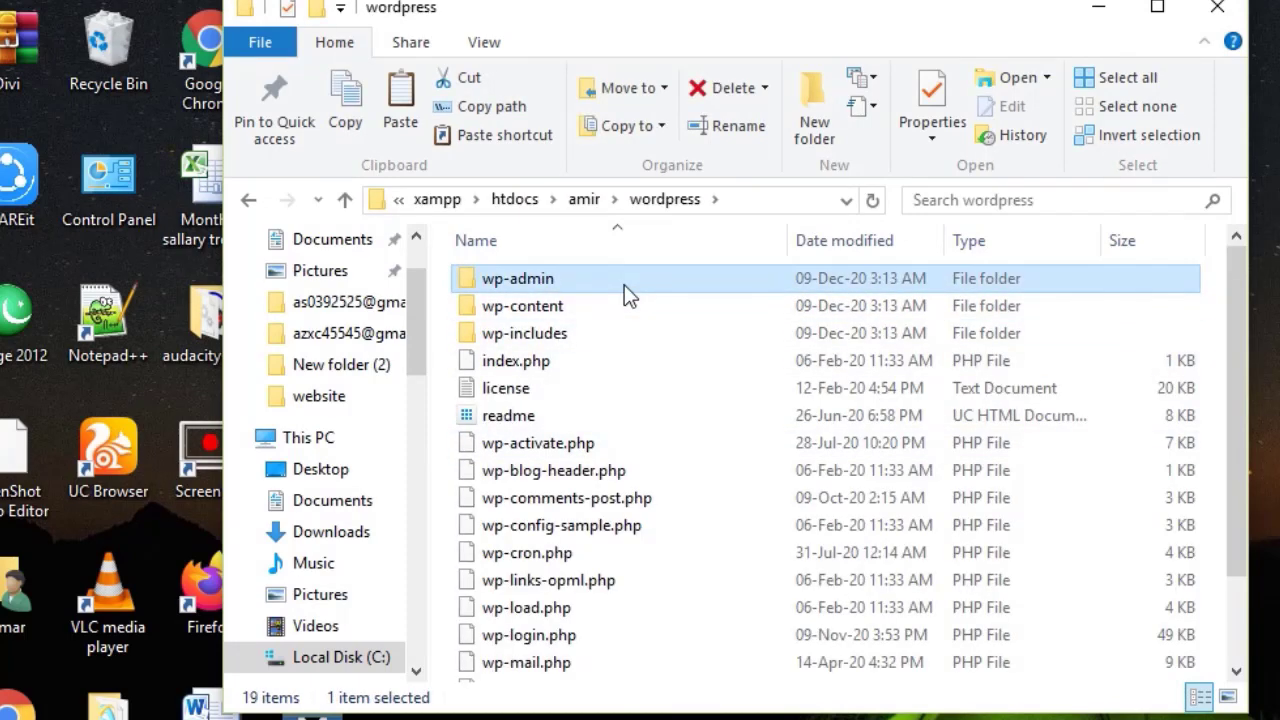
{"action": "key", "text": "shift+Down"}
{"action": "key", "text": "shift+Down"}
{"action": "key", "text": "shift+Down"}
{"action": "key", "text": "shift+Down"}
{"action": "key", "text": "shift+Down"}
{"action": "key", "text": "shift+Down"}
{"action": "key", "text": "shift+Down"}
{"action": "key", "text": "shift+Down"}
{"action": "key", "text": "shift+Down"}
{"action": "key", "text": "shift+Down"}
{"action": "key", "text": "shift+Down"}
{"action": "key", "text": "shift+Down"}
{"action": "key", "text": "shift+Down"}
{"action": "key", "text": "shift+Down"}
{"action": "key", "text": "shift+Down"}
{"action": "key", "text": "shift+Down"}
{"action": "key", "text": "shift+Down"}
{"action": "key", "text": "shift+Down"}
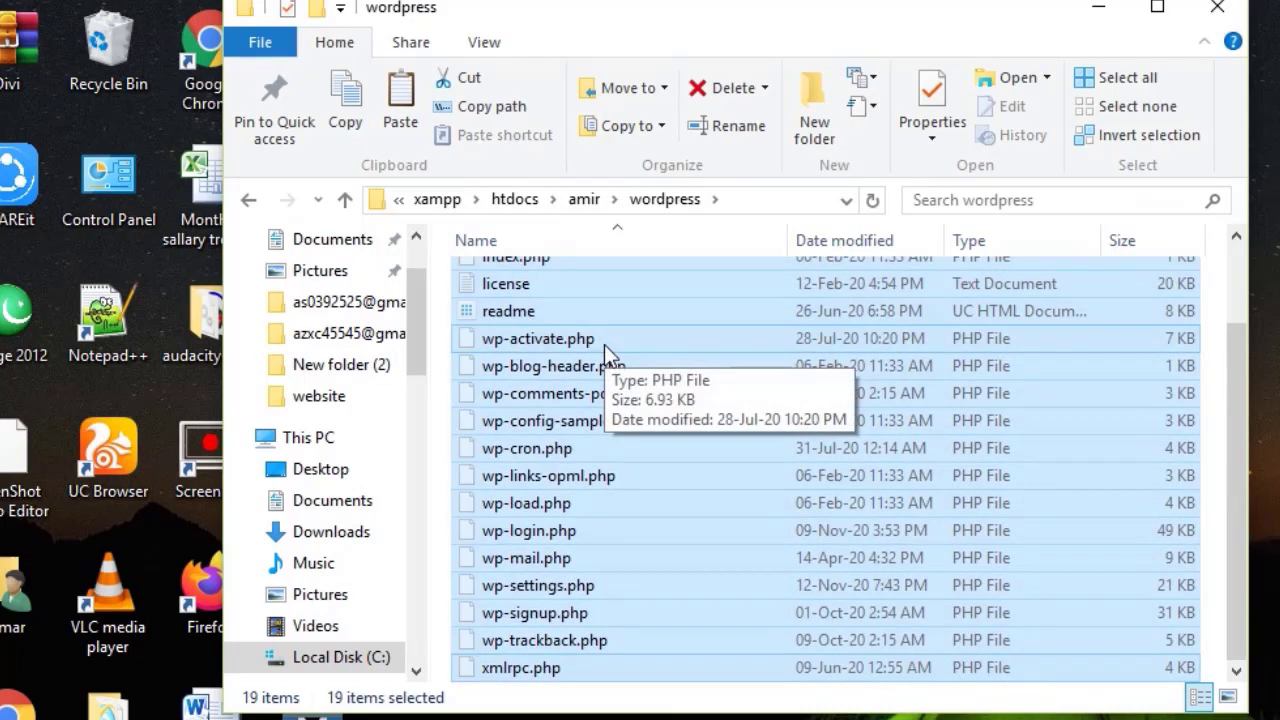
{"action": "left_click", "coordinate": [346, 201]}
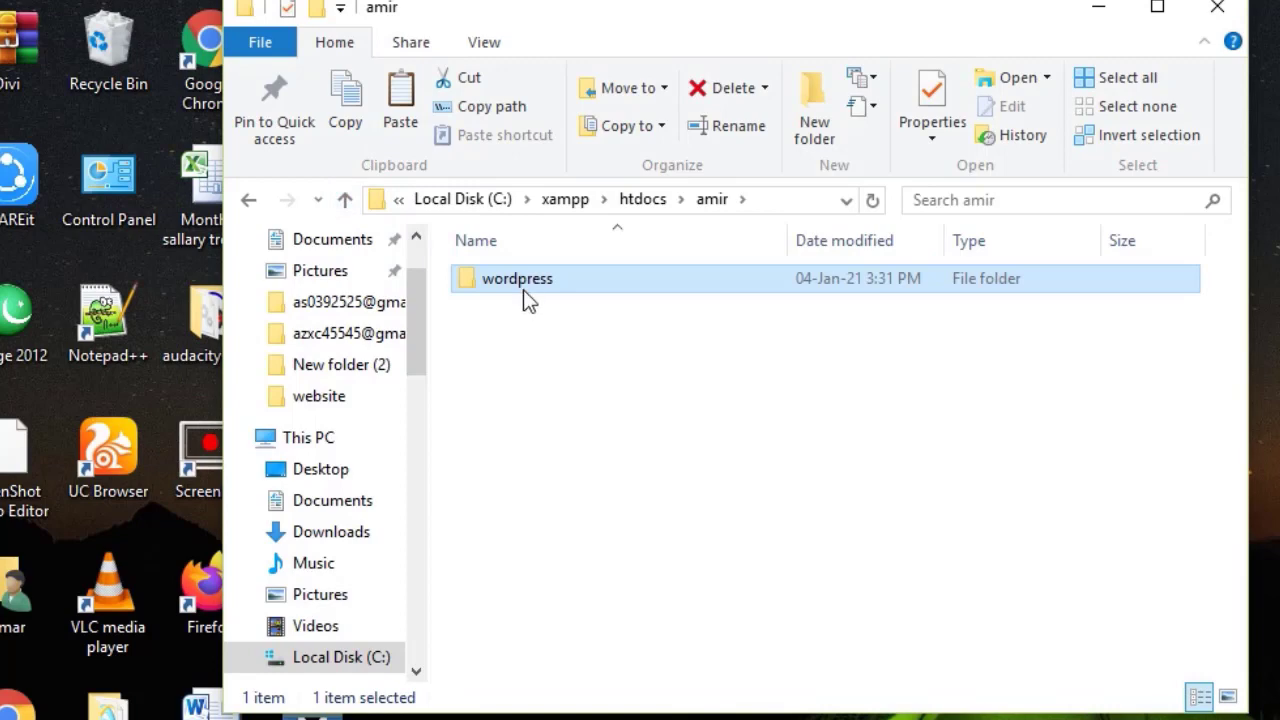
{"action": "right_click", "coordinate": [560, 354]}
{"action": "left_click", "coordinate": [642, 546]}
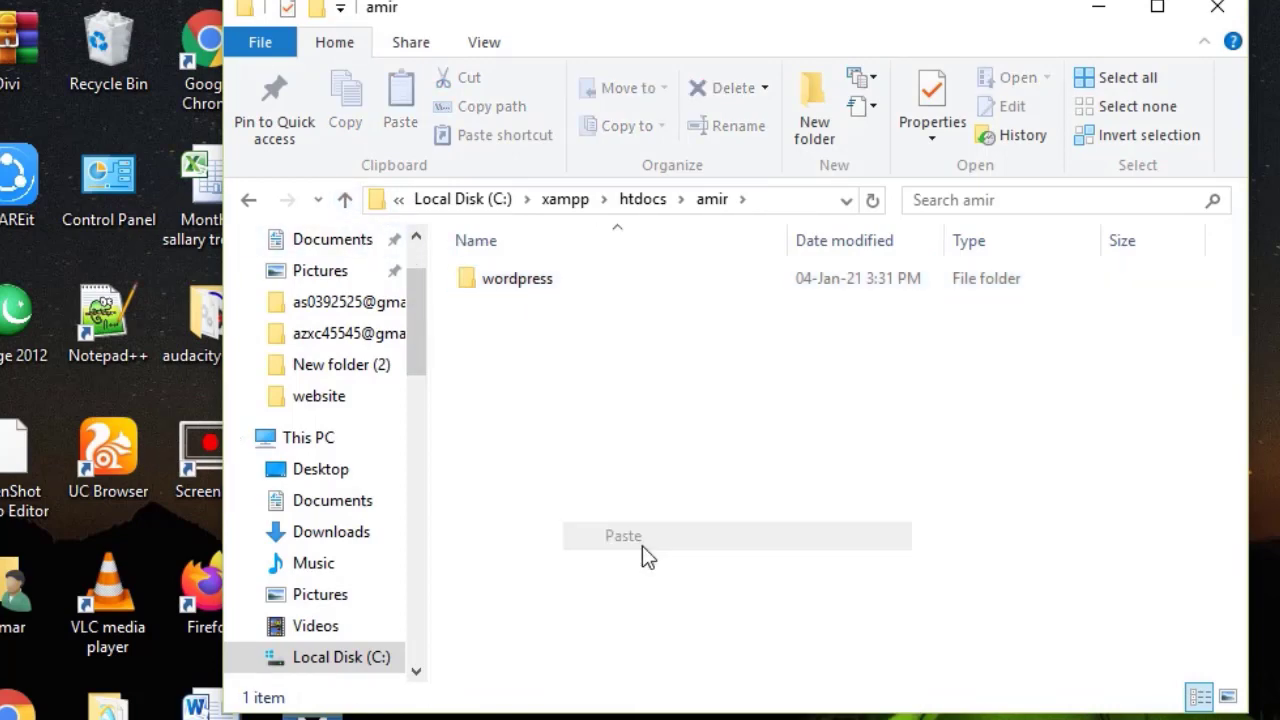
{"action": "scroll", "coordinate": [642, 530], "scroll_direction": "up", "scroll_amount": 2}
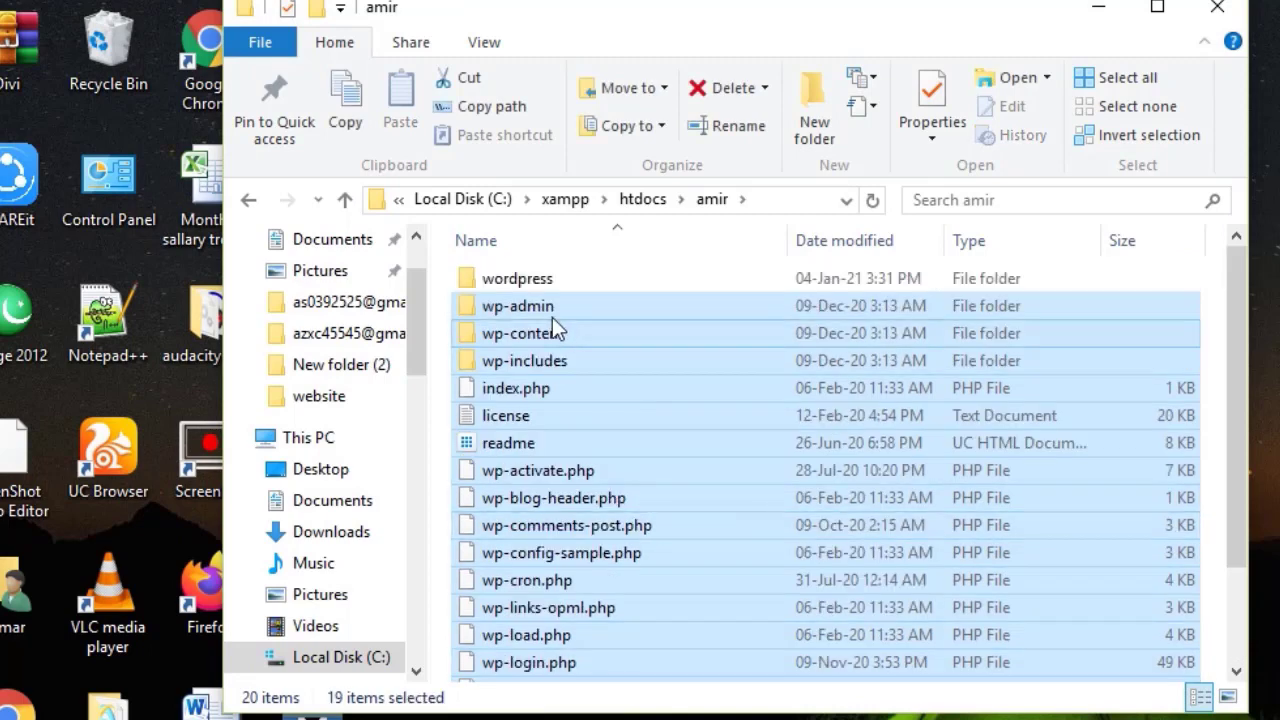
{"action": "left_click", "coordinate": [528, 278]}
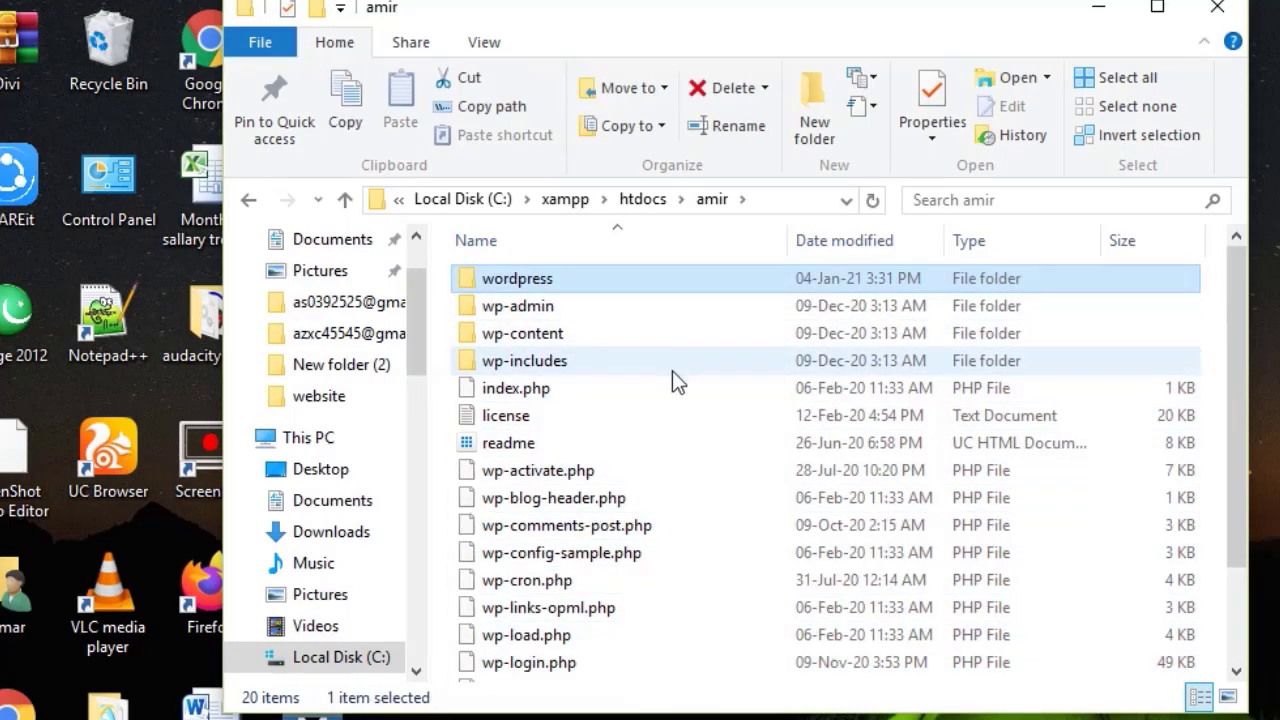
{"action": "key", "text": "Delete"}
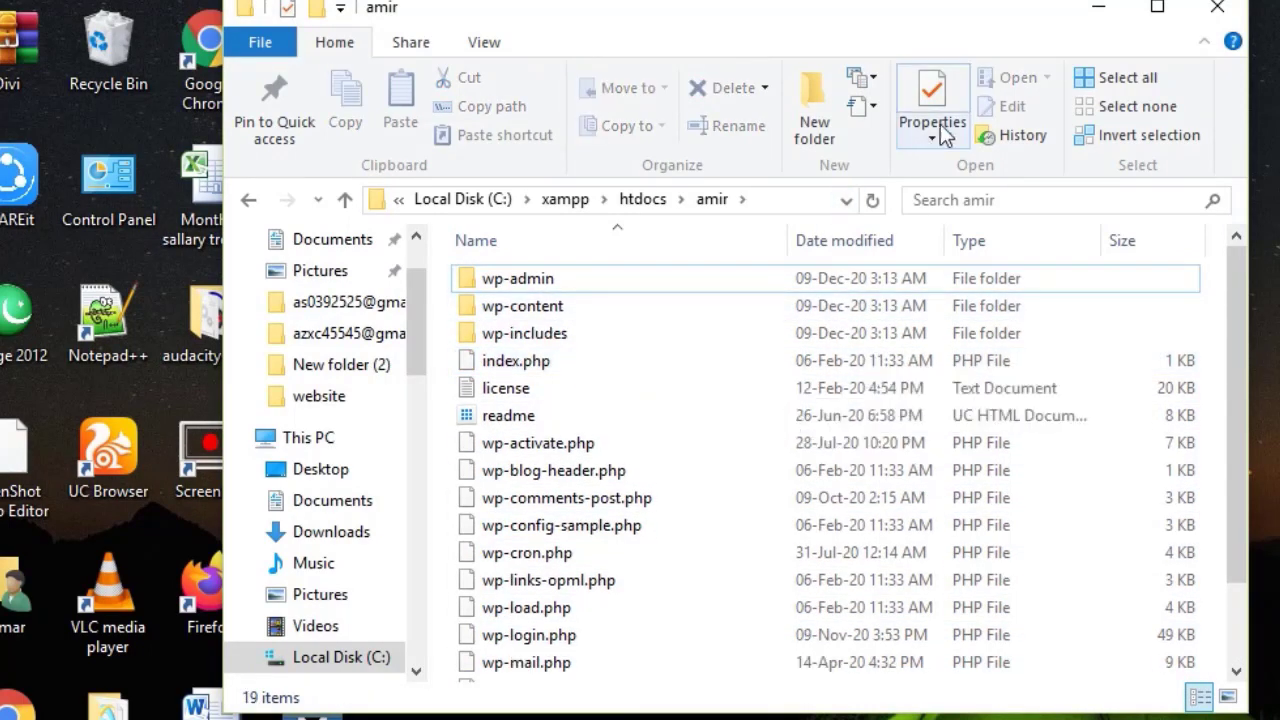
{"action": "left_click", "coordinate": [1157, 9]}
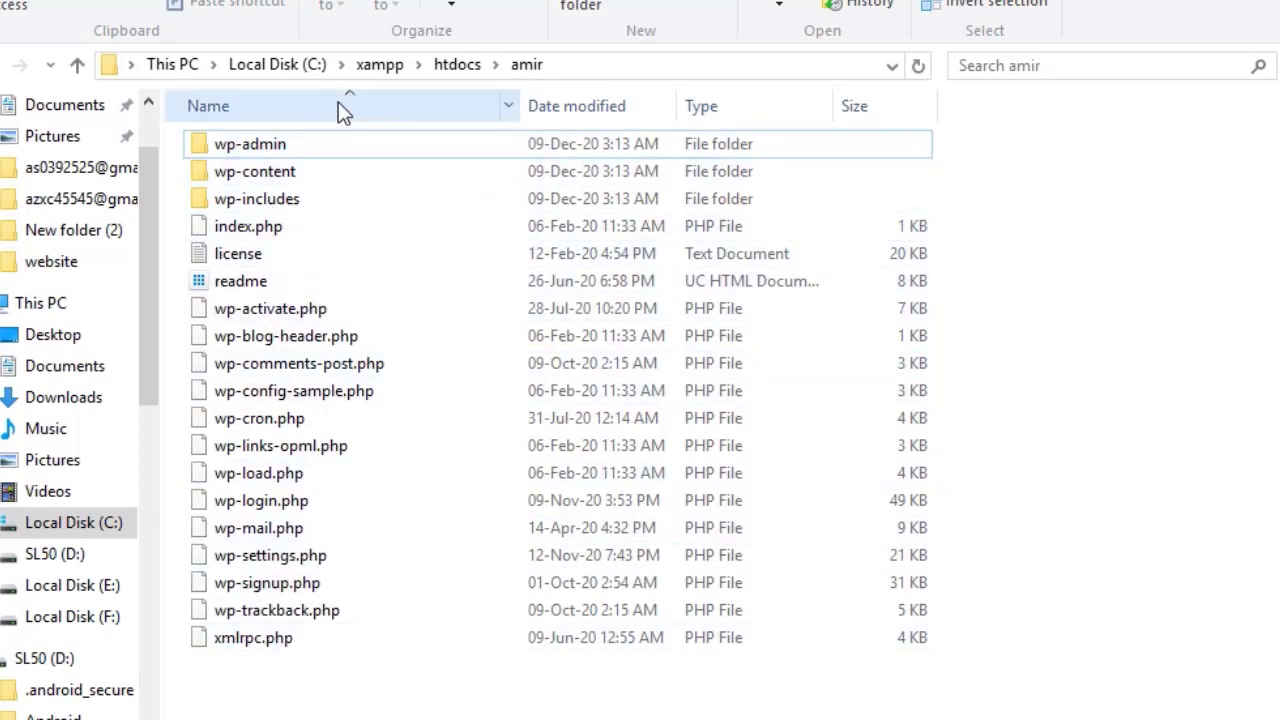
Go back up to Local Disk (C:) and refresh the desktop several times.
{"action": "left_click", "coordinate": [77, 64]}
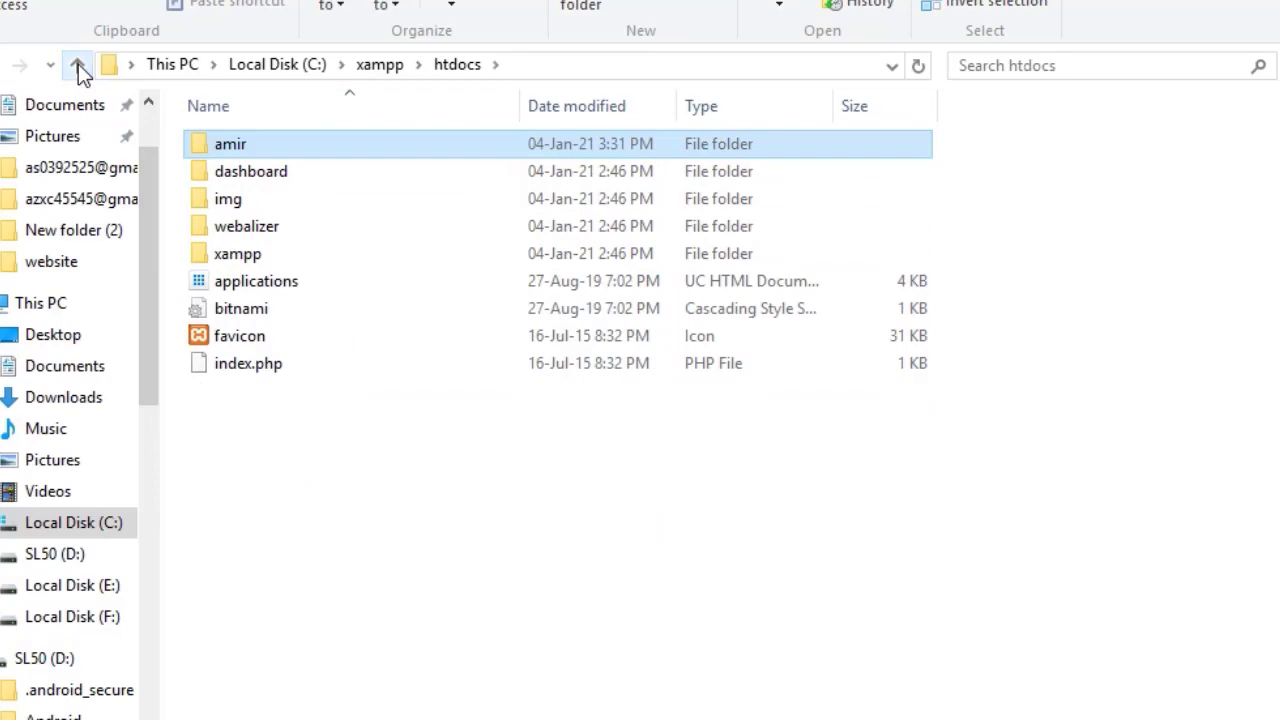
{"action": "left_click", "coordinate": [77, 64]}
{"action": "left_click", "coordinate": [77, 64]}
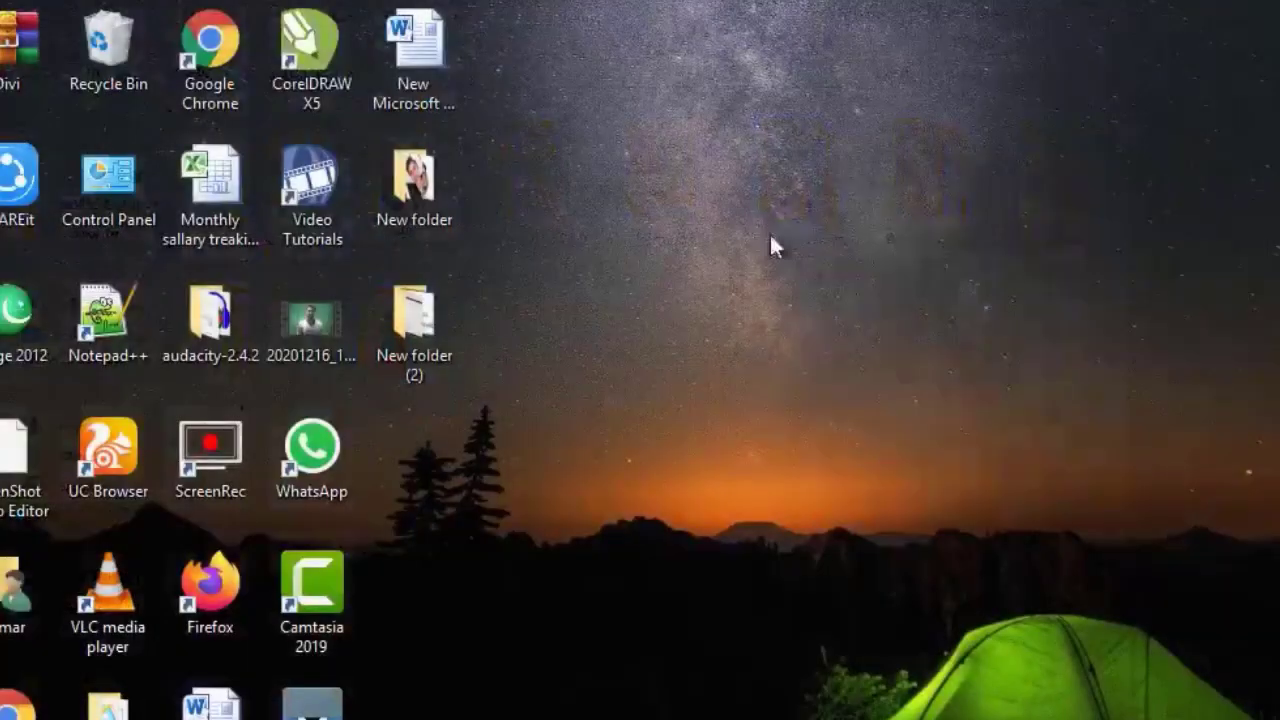
{"action": "right_click", "coordinate": [768, 185]}
{"action": "left_click", "coordinate": [826, 266]}
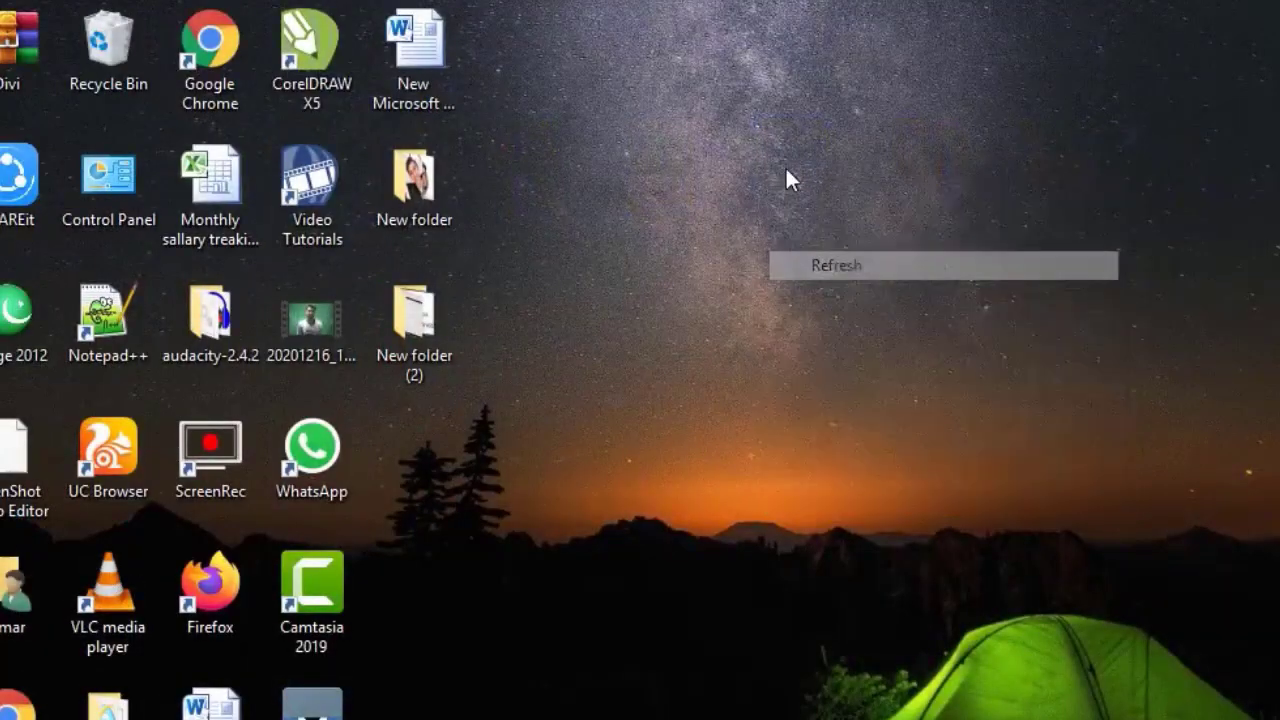
{"action": "right_click", "coordinate": [786, 168]}
{"action": "left_click", "coordinate": [843, 243]}
{"action": "right_click", "coordinate": [786, 142]}
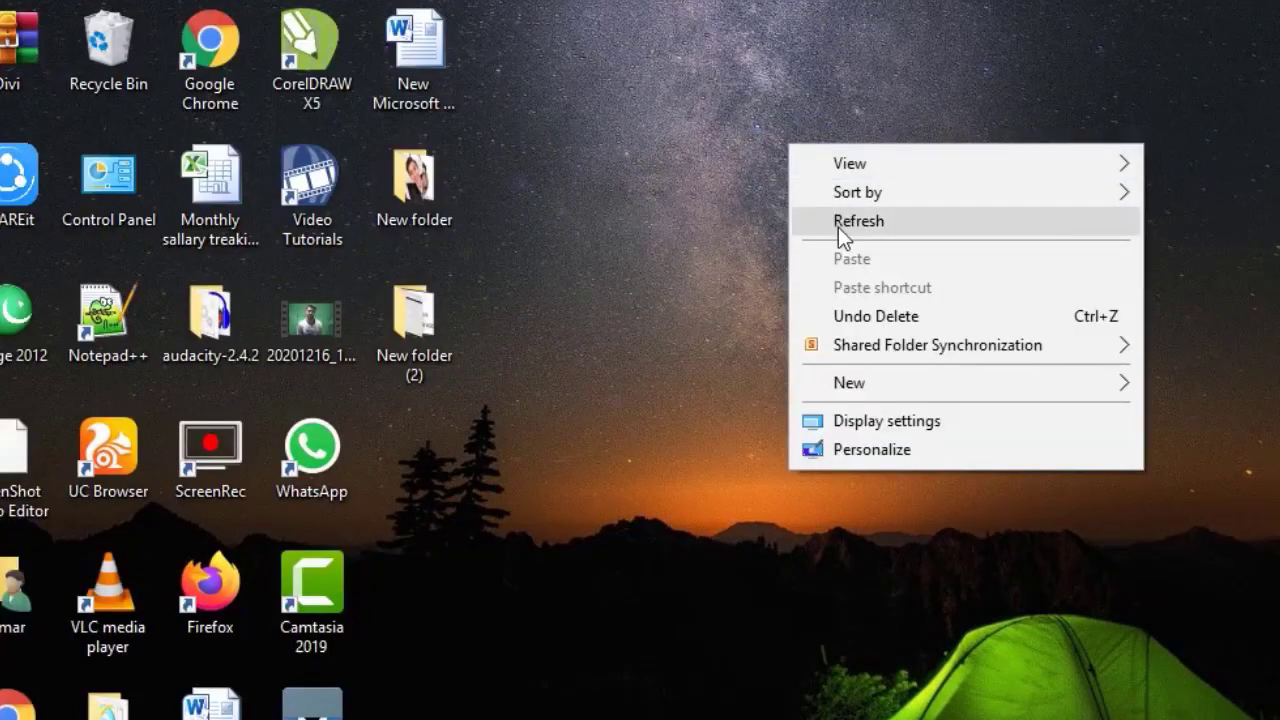
{"action": "left_click", "coordinate": [838, 227]}
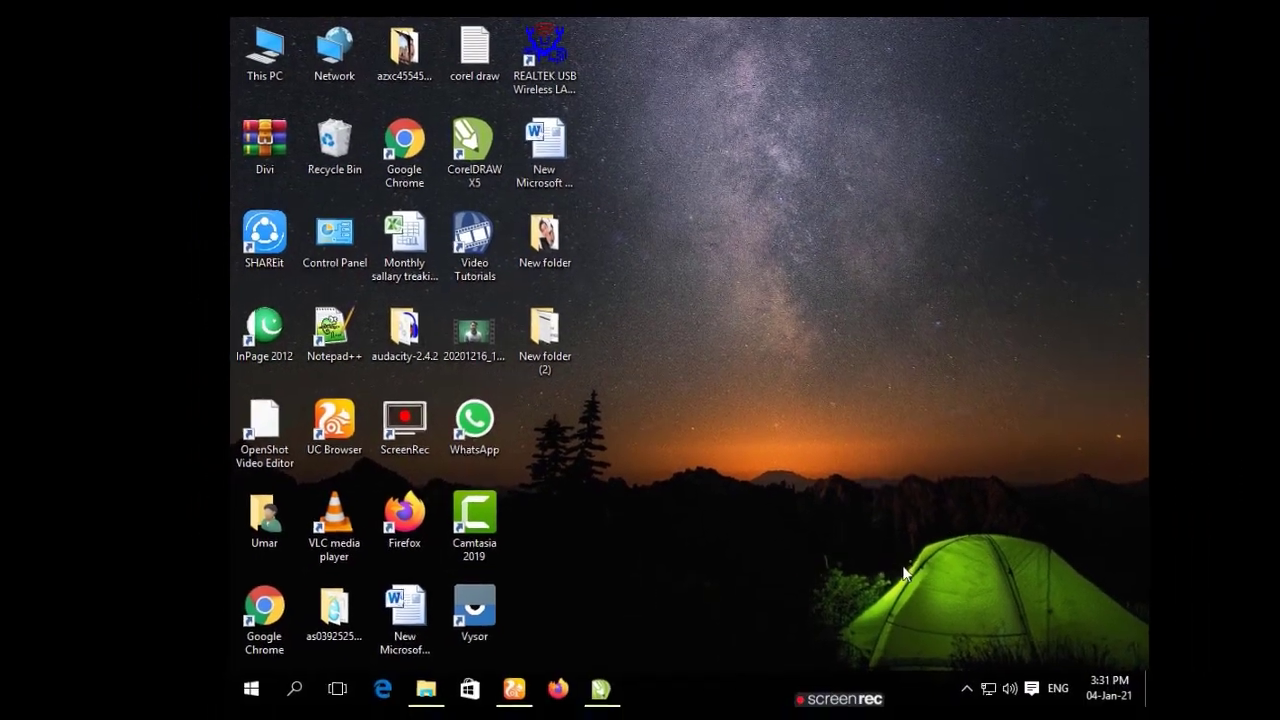
Open the XAMPP Control Panel from the system tray and stop Apache and MySQL.
{"action": "left_click", "coordinate": [965, 686]}
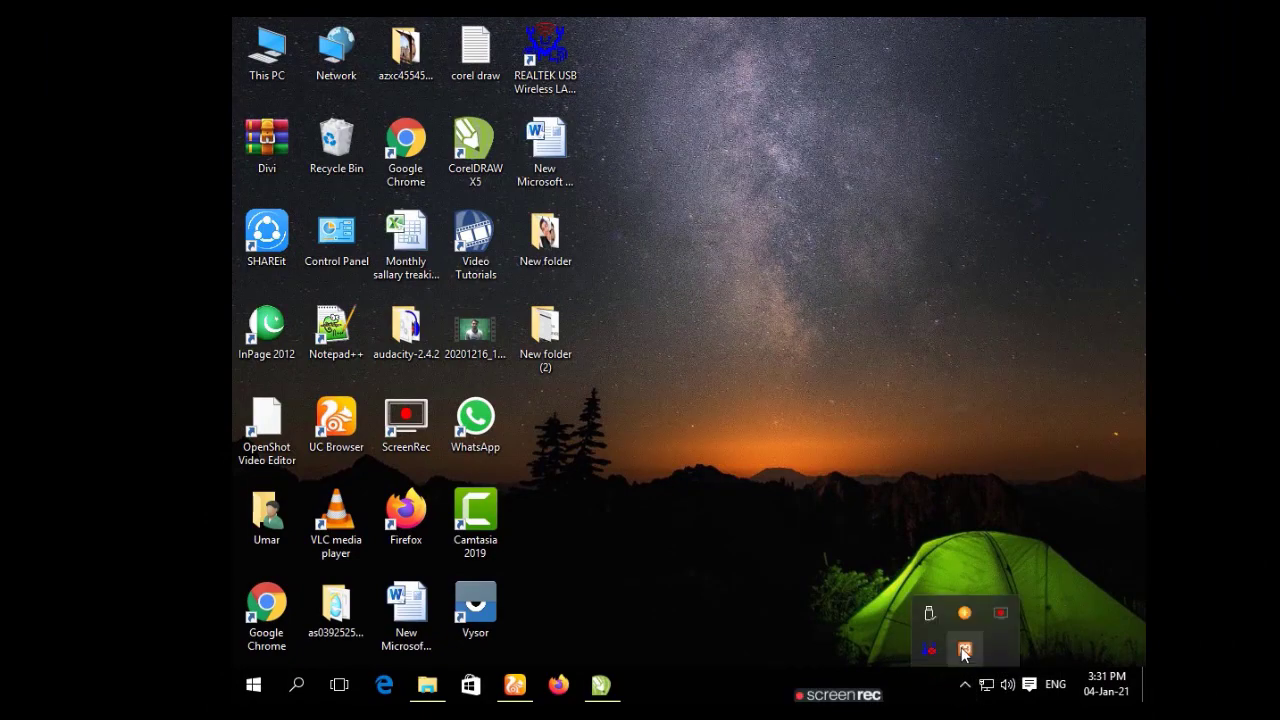
{"action": "right_click", "coordinate": [965, 652]}
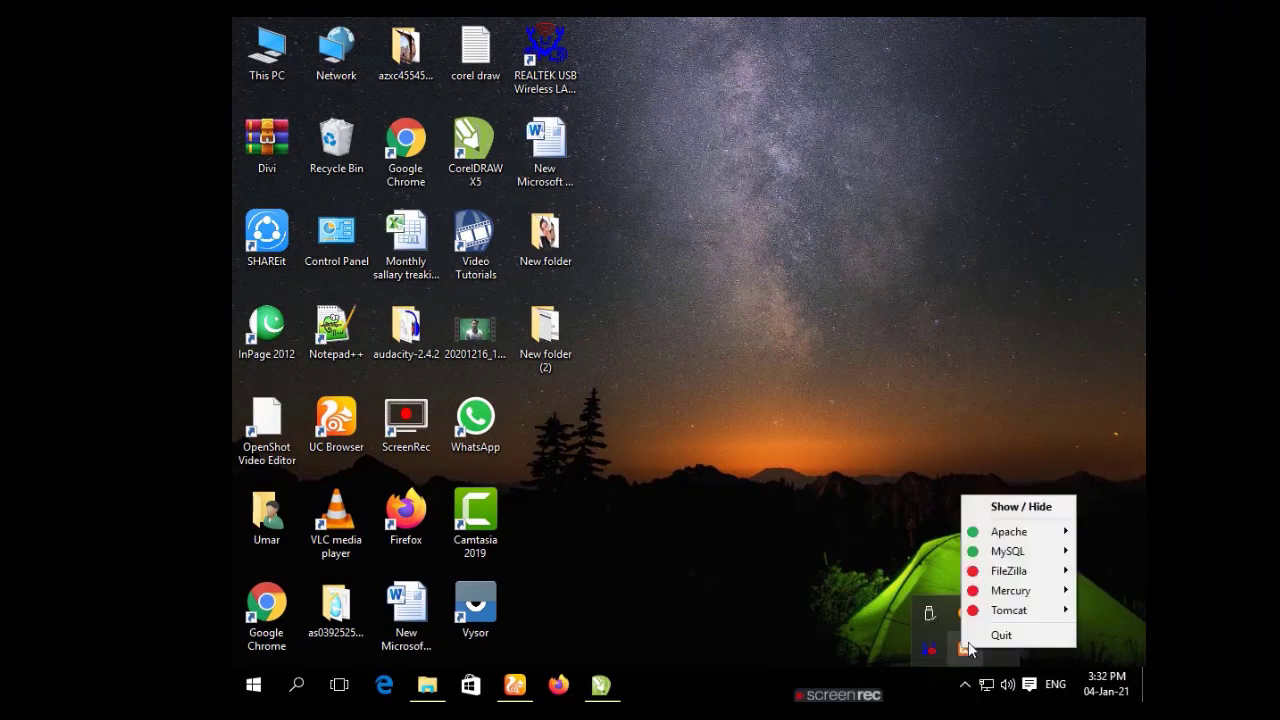
{"action": "left_click", "coordinate": [1010, 507]}
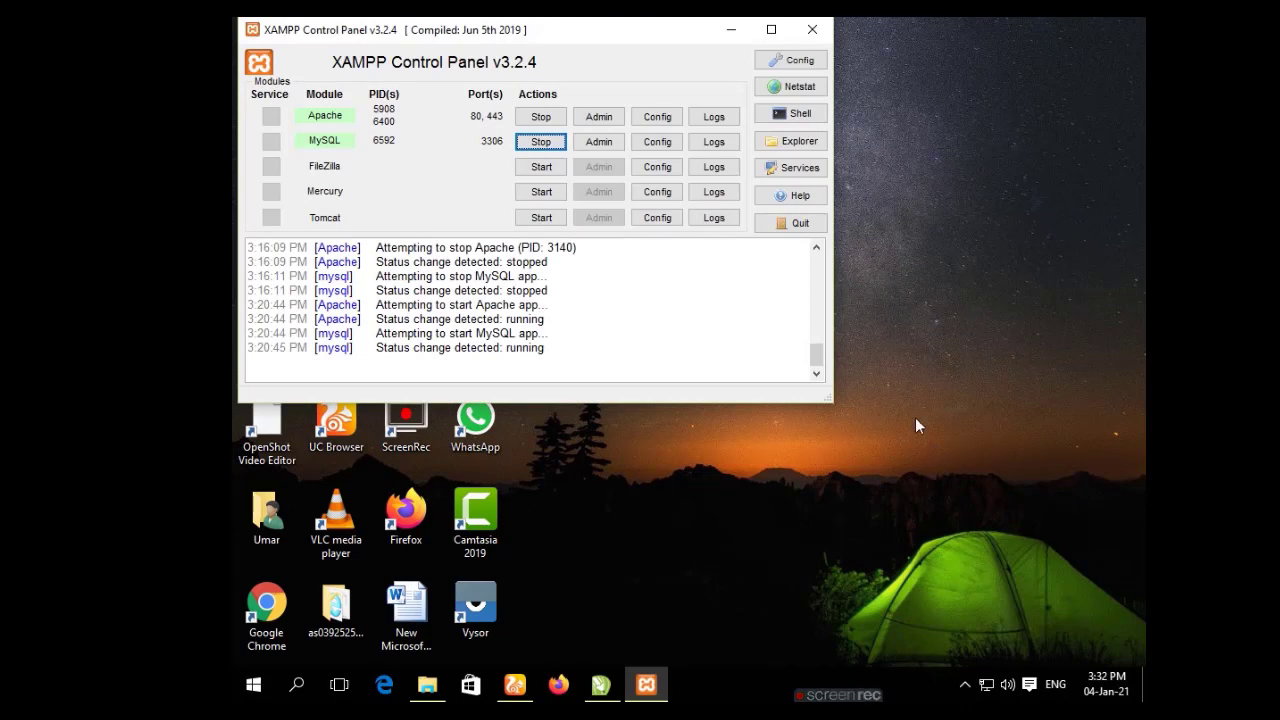
{"action": "left_click", "coordinate": [541, 116]}
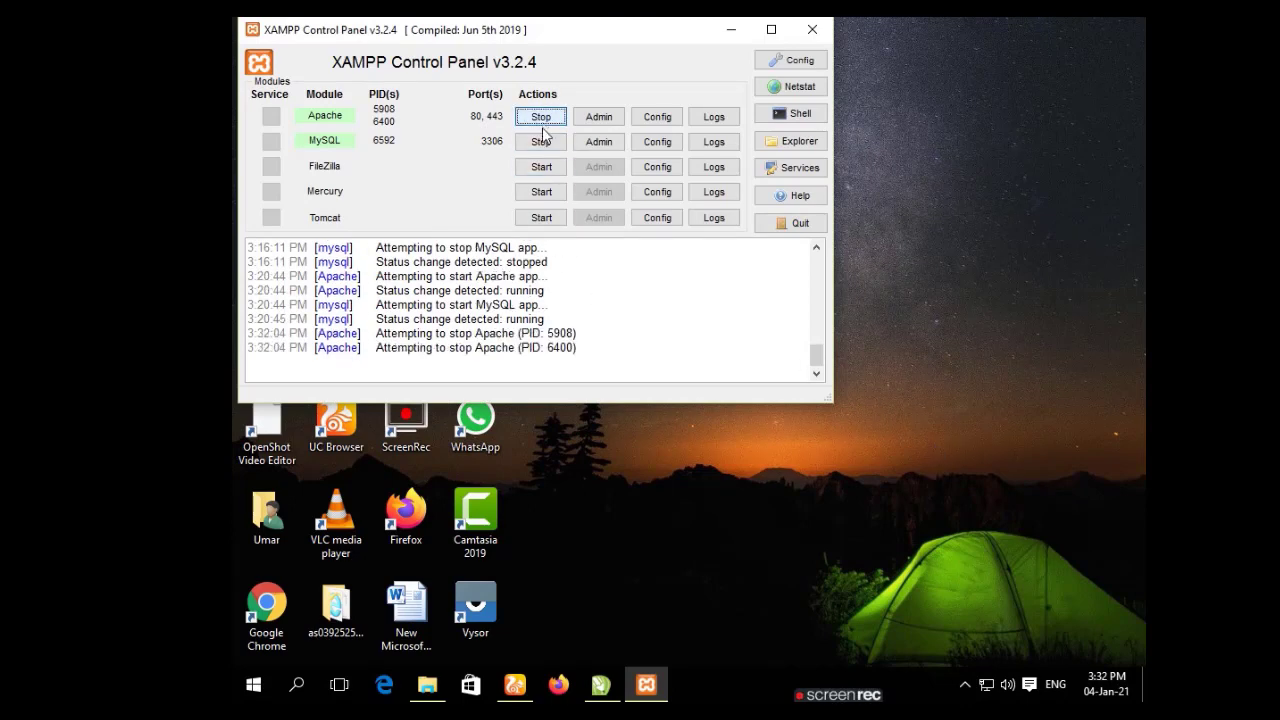
{"action": "left_click", "coordinate": [541, 141]}
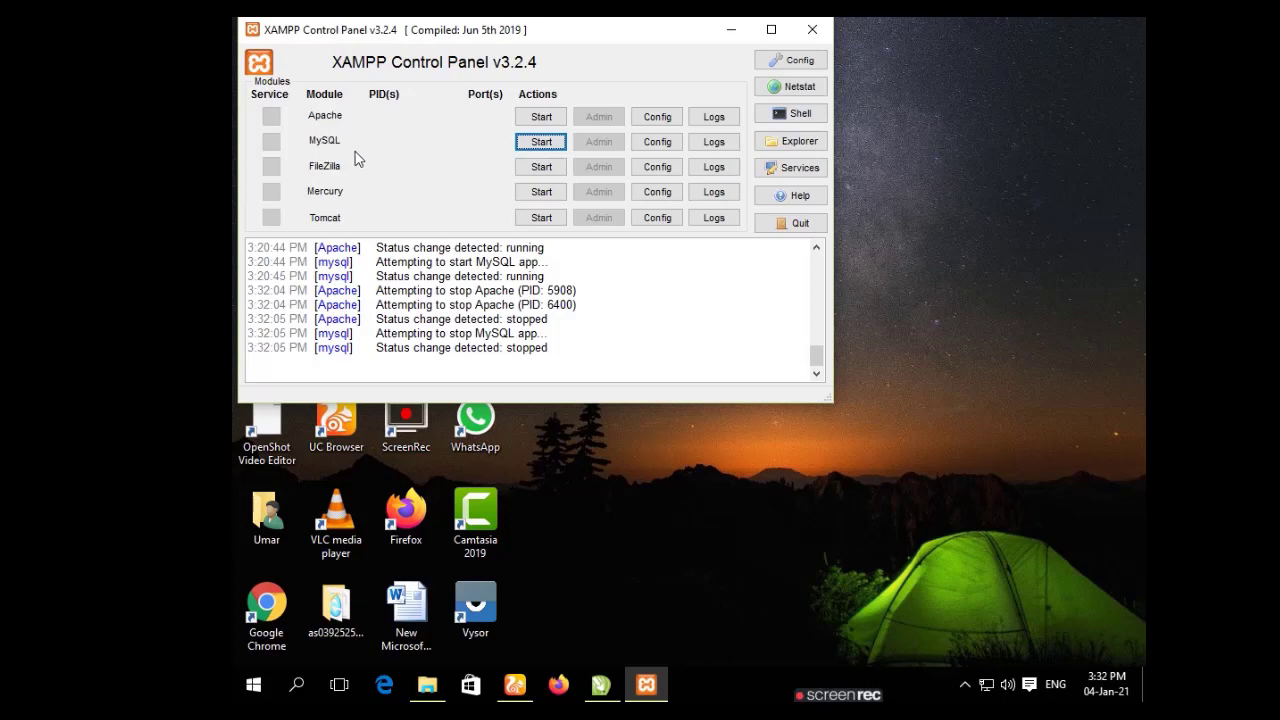
Start Apache and MySQL again, then close the XAMPP Control Panel.
{"action": "left_click", "coordinate": [541, 119]}
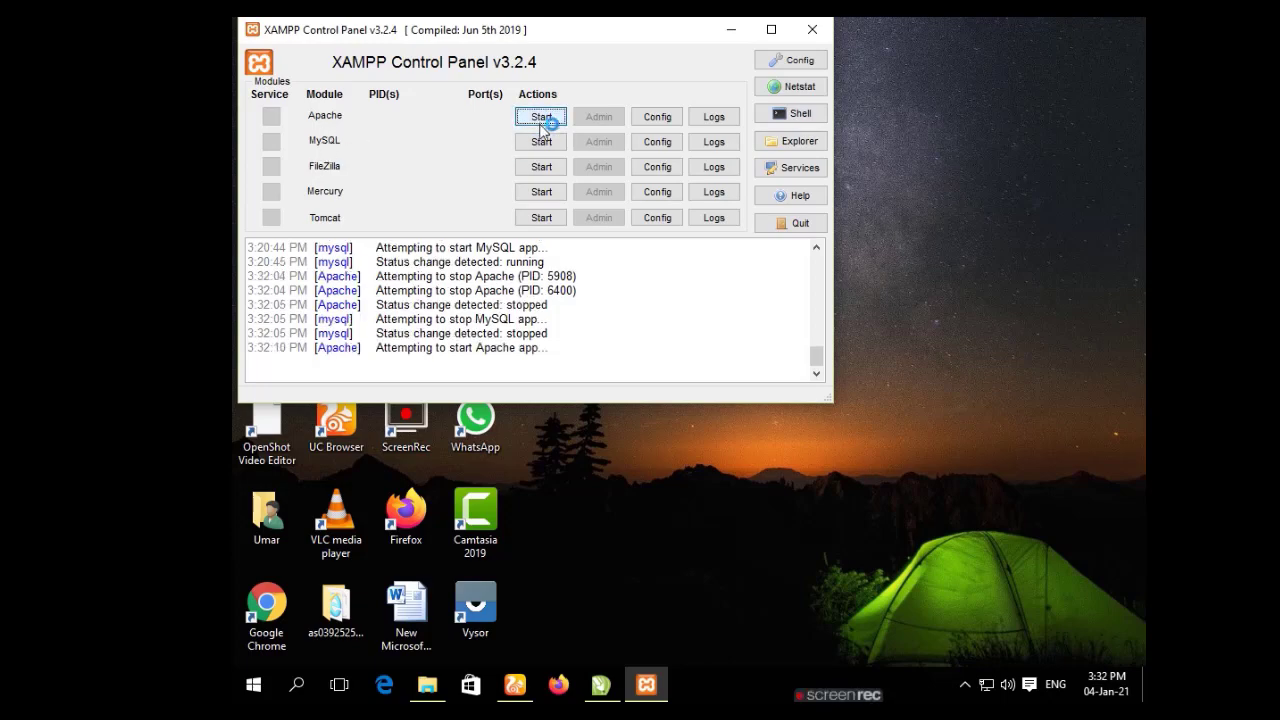
{"action": "left_click", "coordinate": [541, 141]}
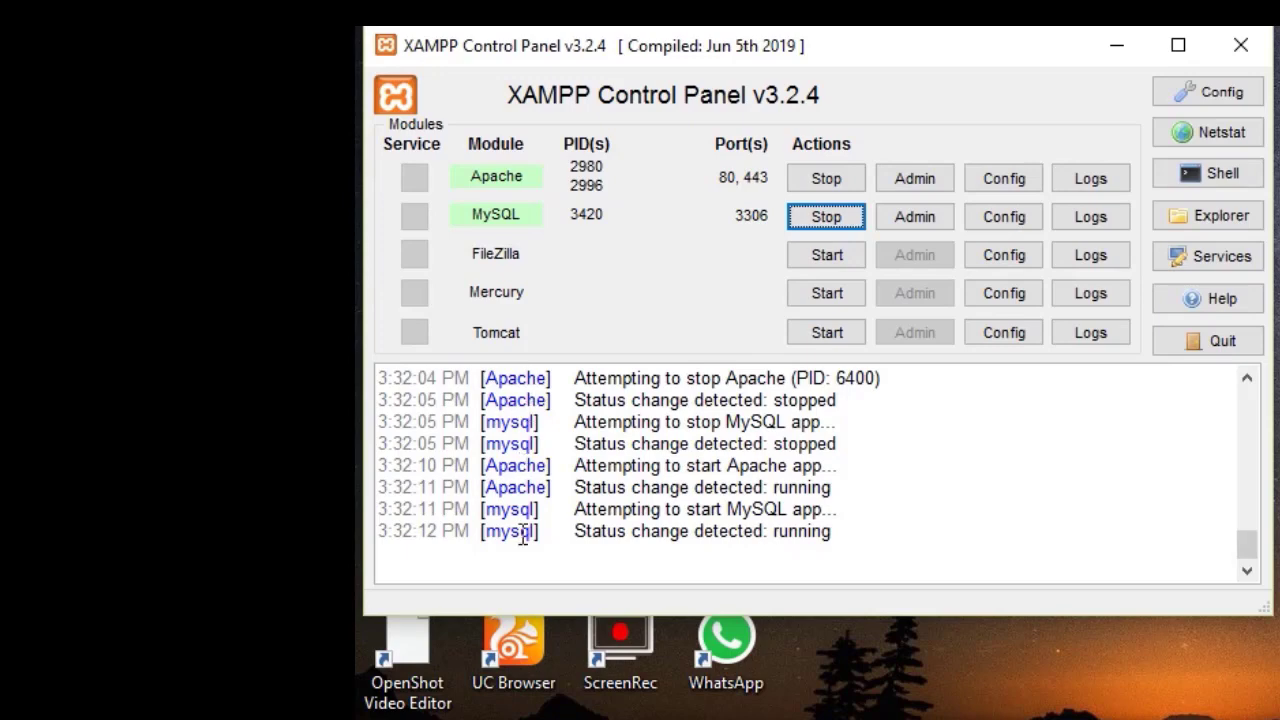
{"action": "left_click", "coordinate": [1238, 46]}
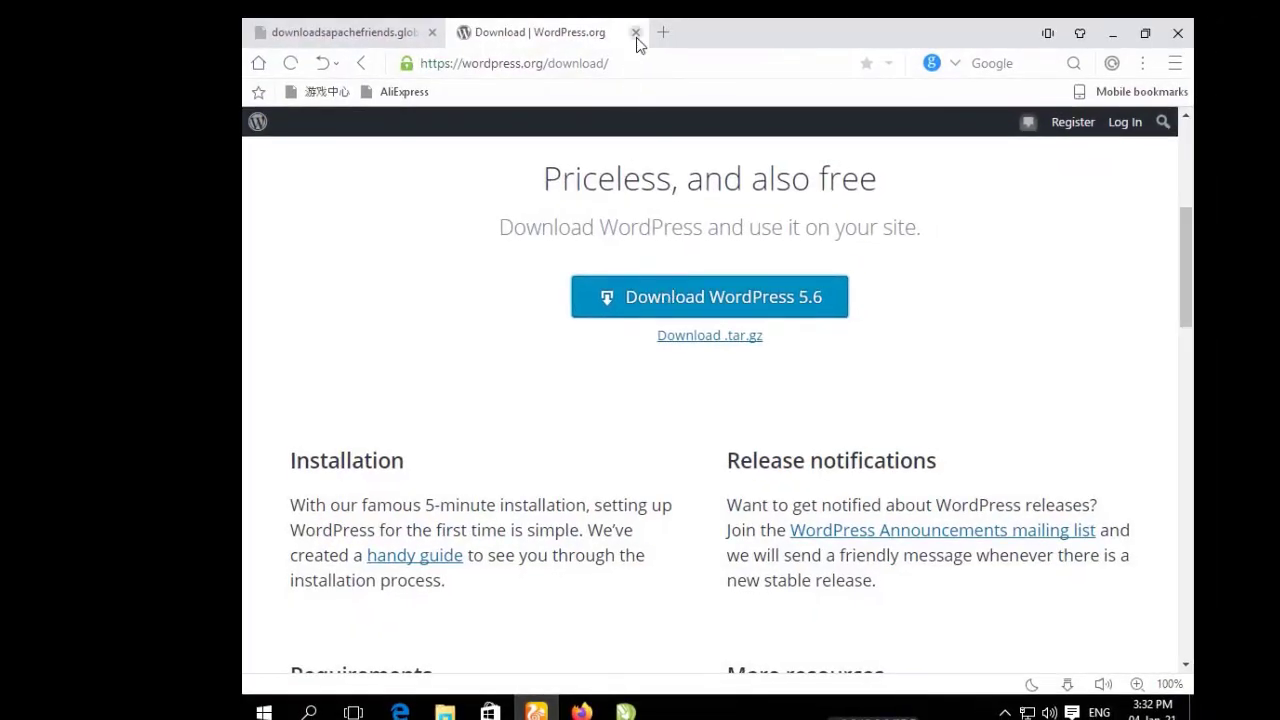
Close the WordPress.org and error tabs, then load 'locialhost/phpmyadmin' in a new tab.
{"action": "left_click", "coordinate": [635, 32]}
{"action": "left_click", "coordinate": [432, 34]}
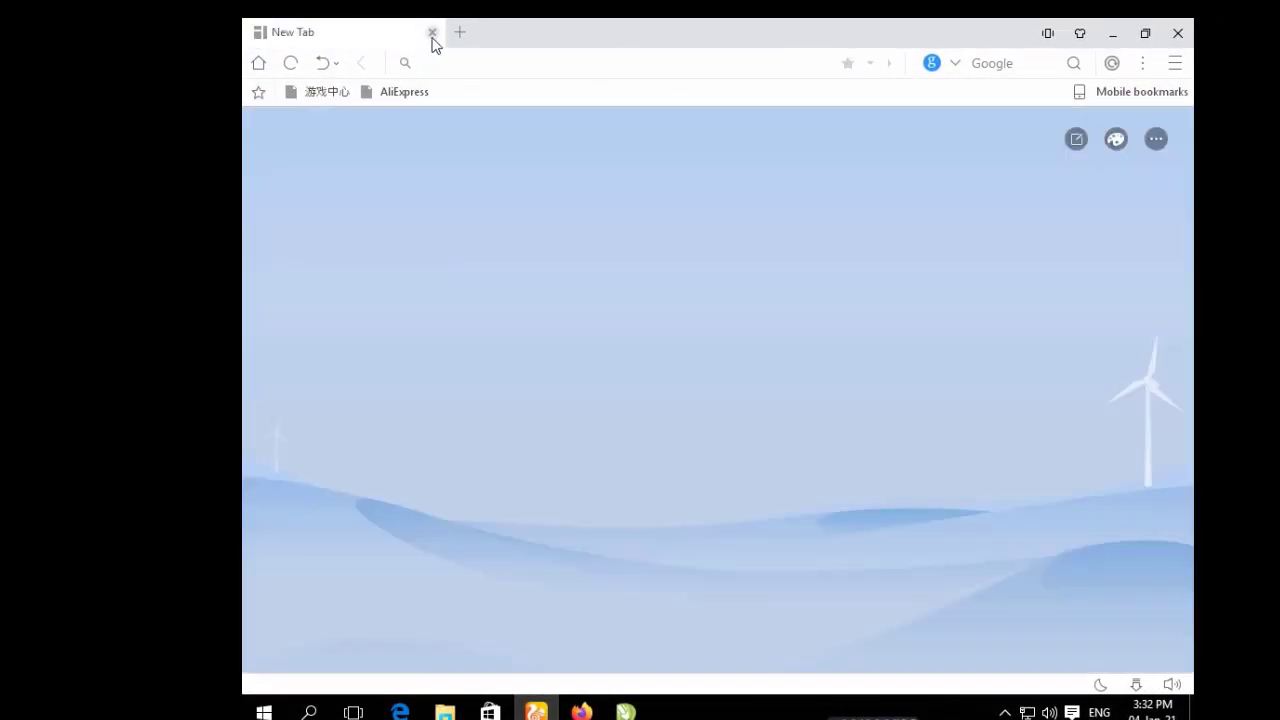
{"action": "left_click", "coordinate": [459, 33]}
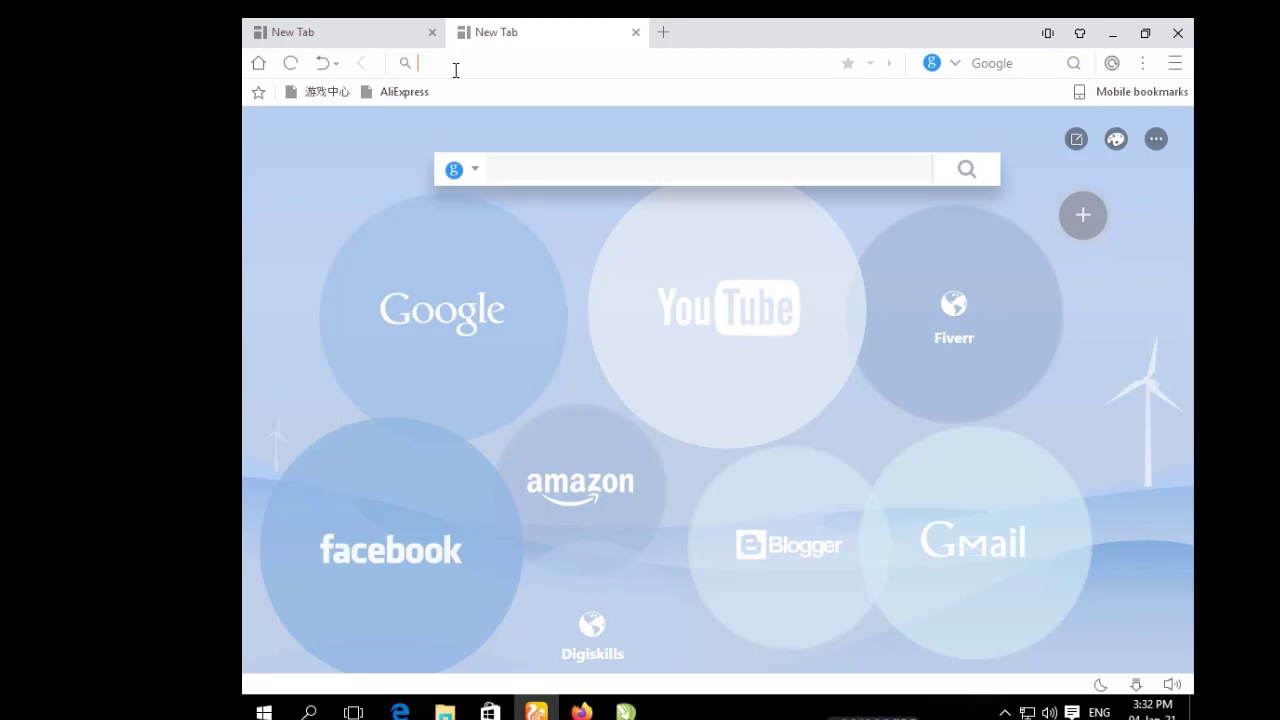
{"action": "left_click", "coordinate": [455, 71]}
{"action": "type", "text": "lo"}
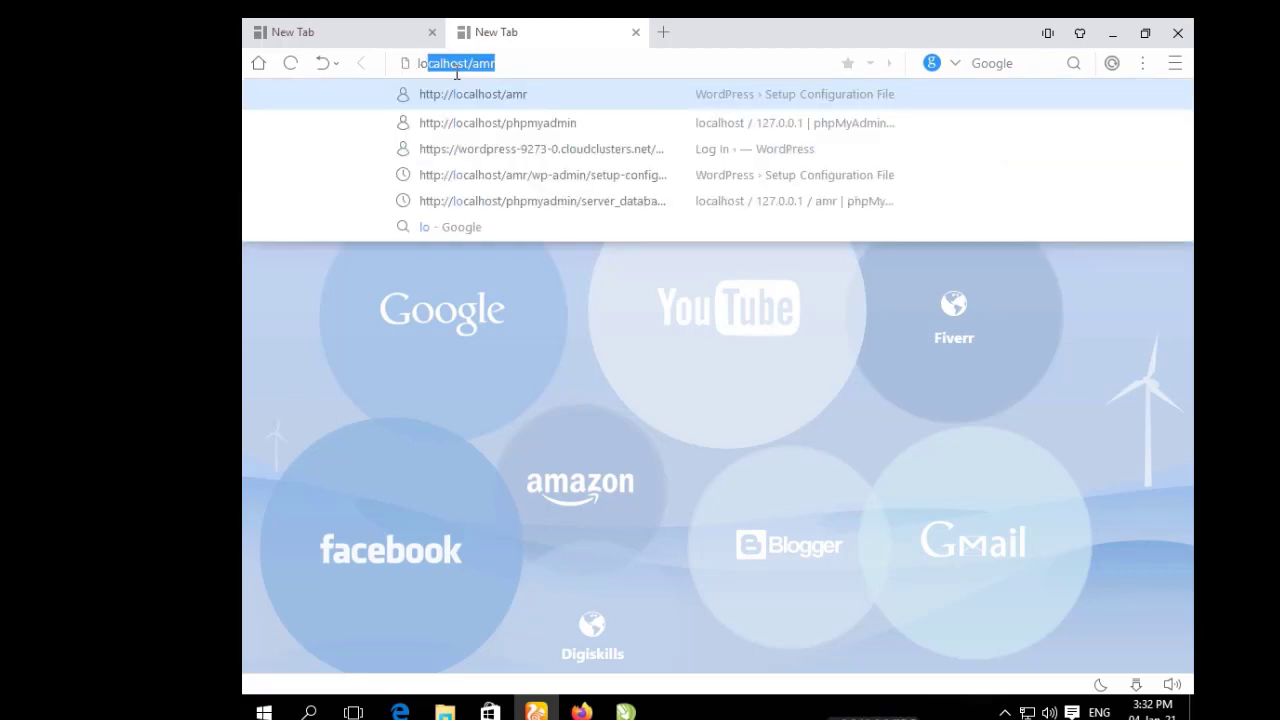
{"action": "type", "text": "ci"}
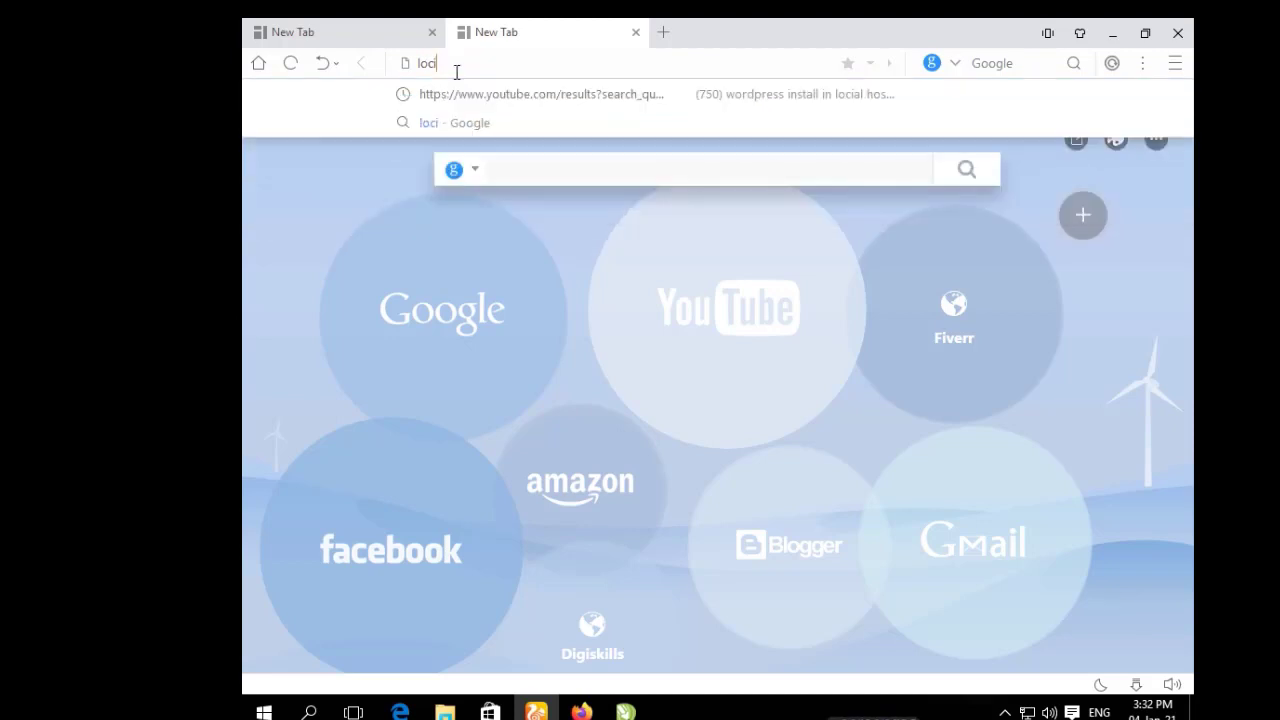
{"action": "type", "text": "alhost"}
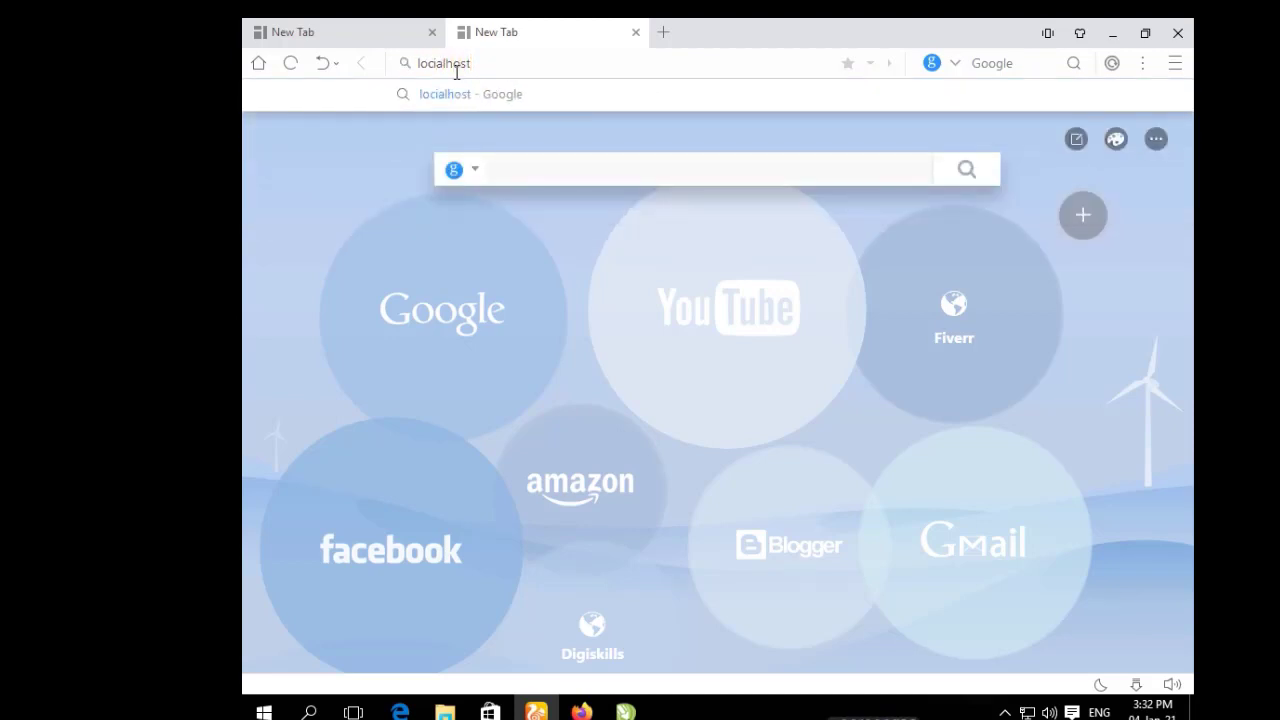
{"action": "type", "text": "/"}
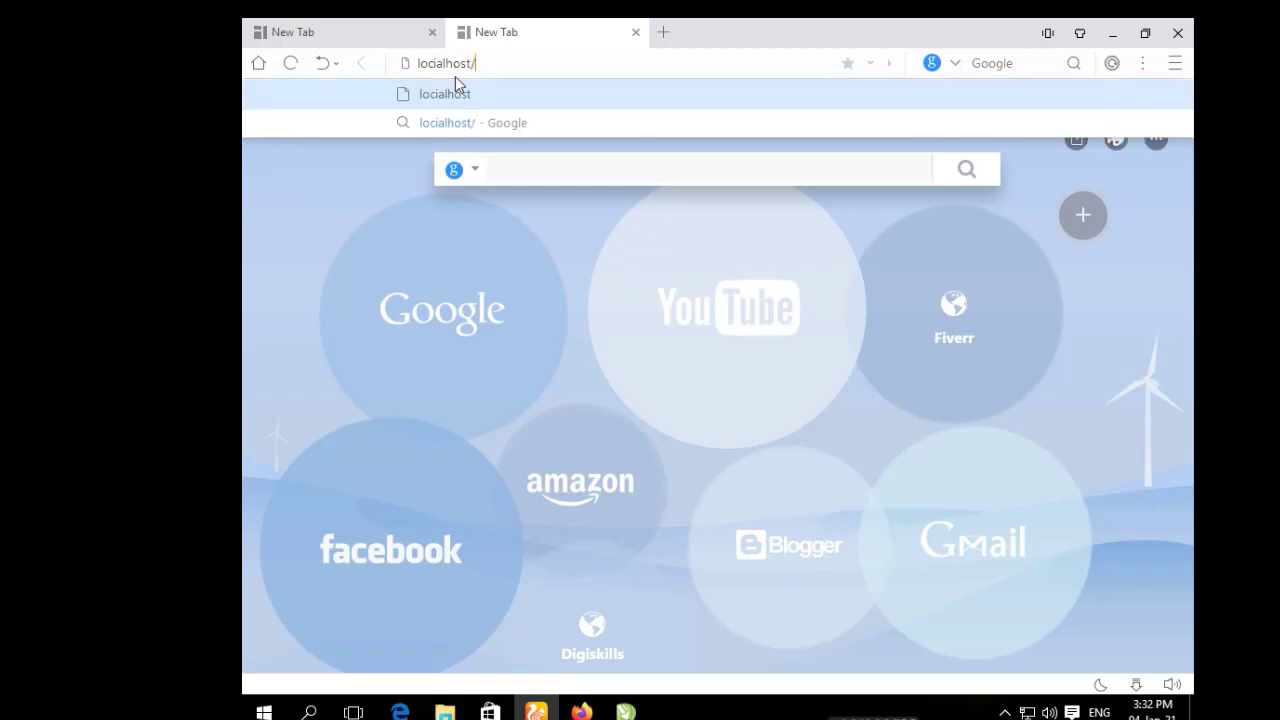
{"action": "type", "text": "phpmy"}
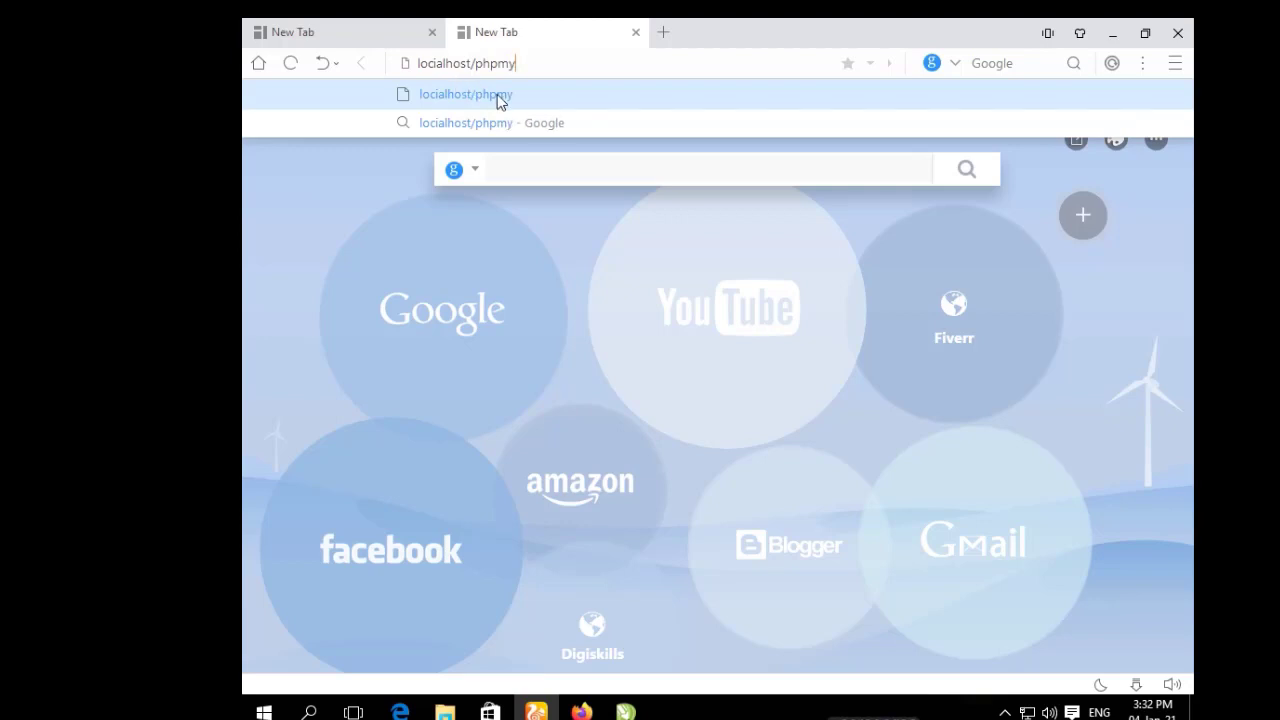
{"action": "type", "text": "admin"}
{"action": "key", "text": "Return"}
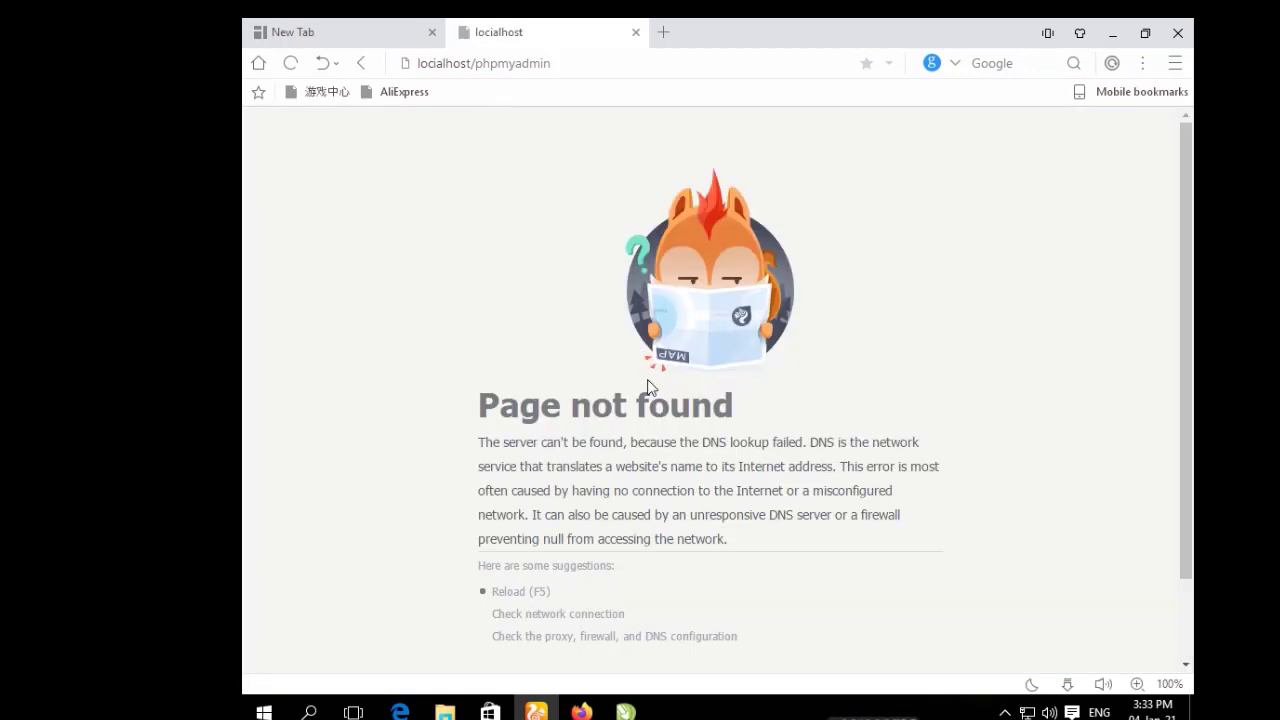
Reload, then fix 'locialhost' to 'localhost' and open the localhost/phpmyadmin suggestion.
{"action": "left_click", "coordinate": [290, 63]}
{"action": "left_click", "coordinate": [442, 64]}
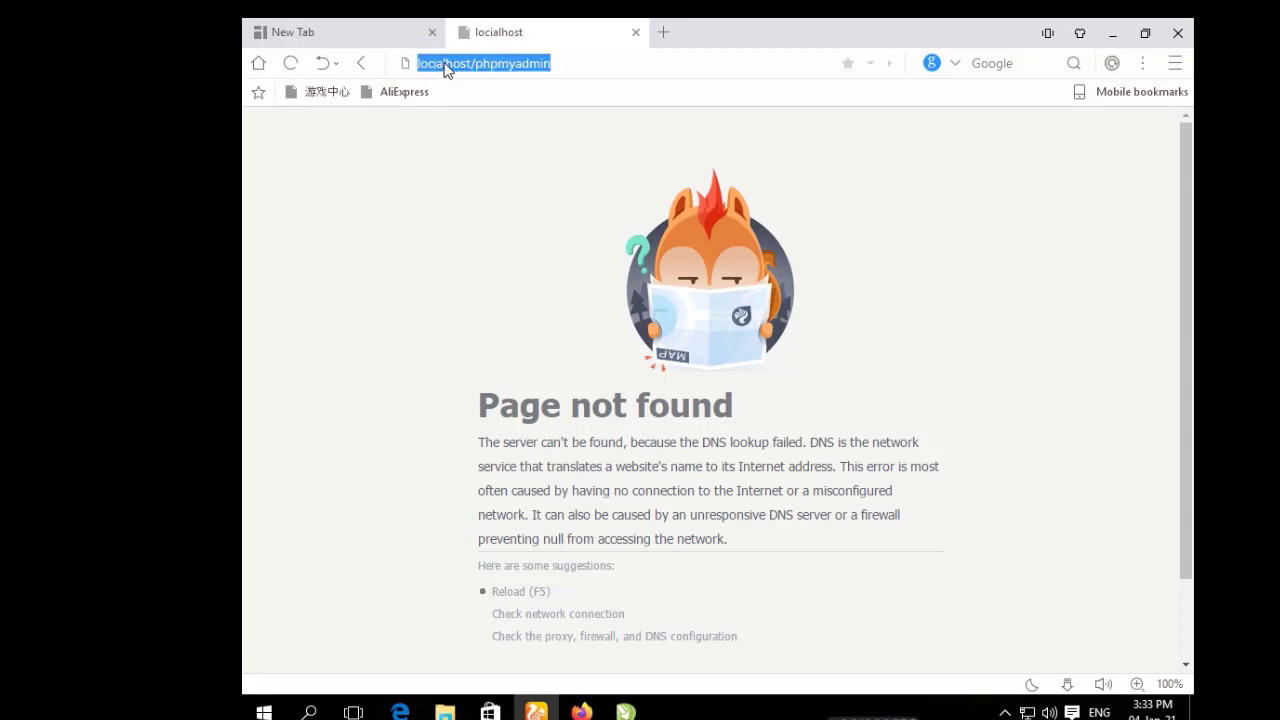
{"action": "left_click", "coordinate": [444, 63]}
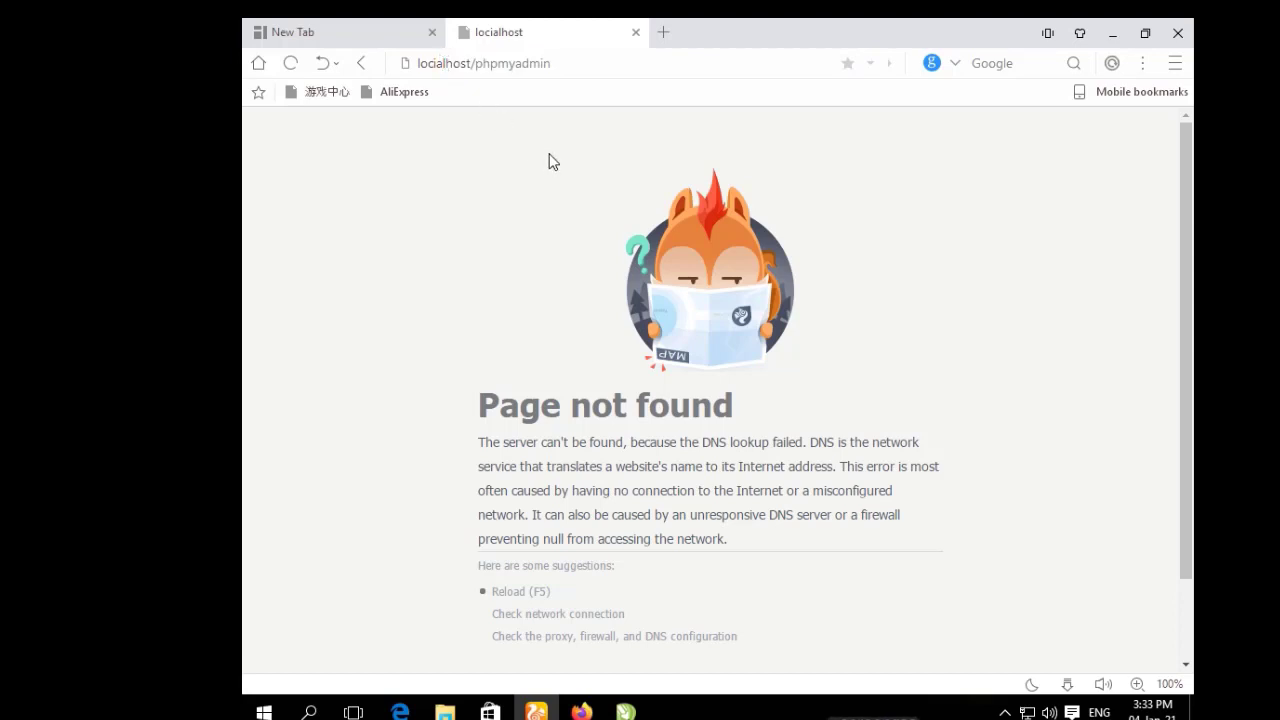
{"action": "key", "text": "BackSpace"}
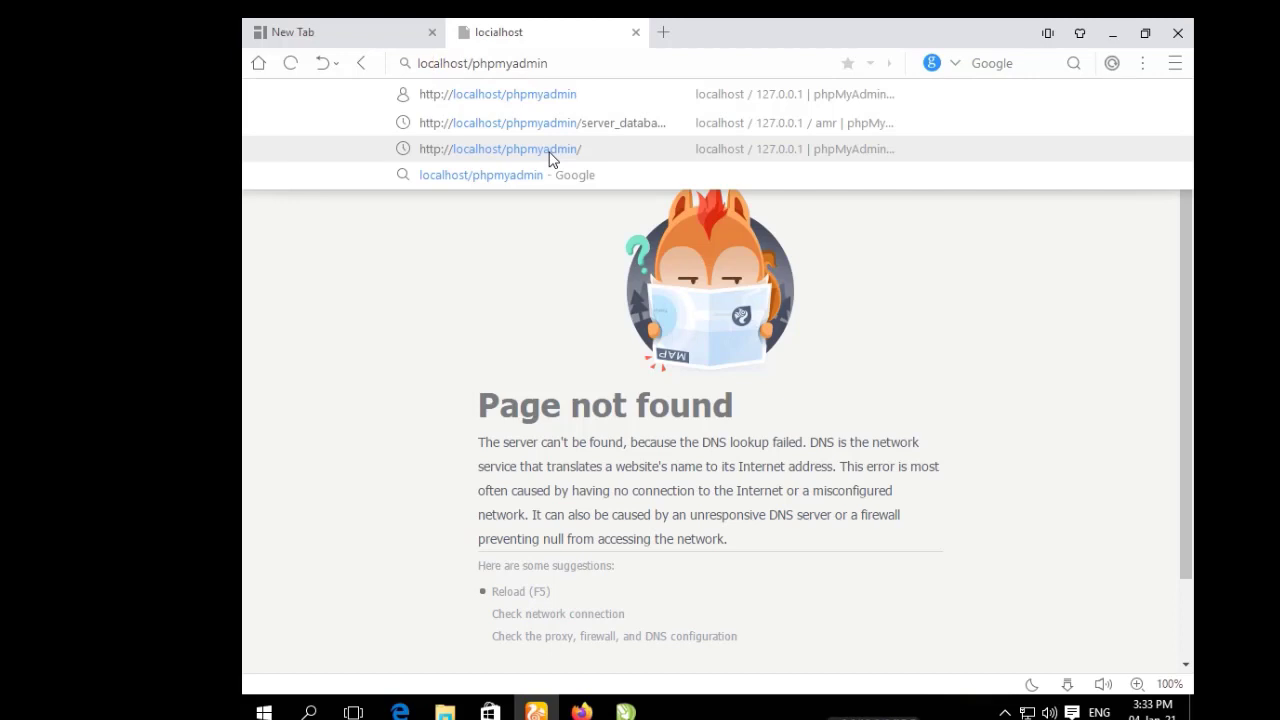
{"action": "left_click", "coordinate": [548, 102]}
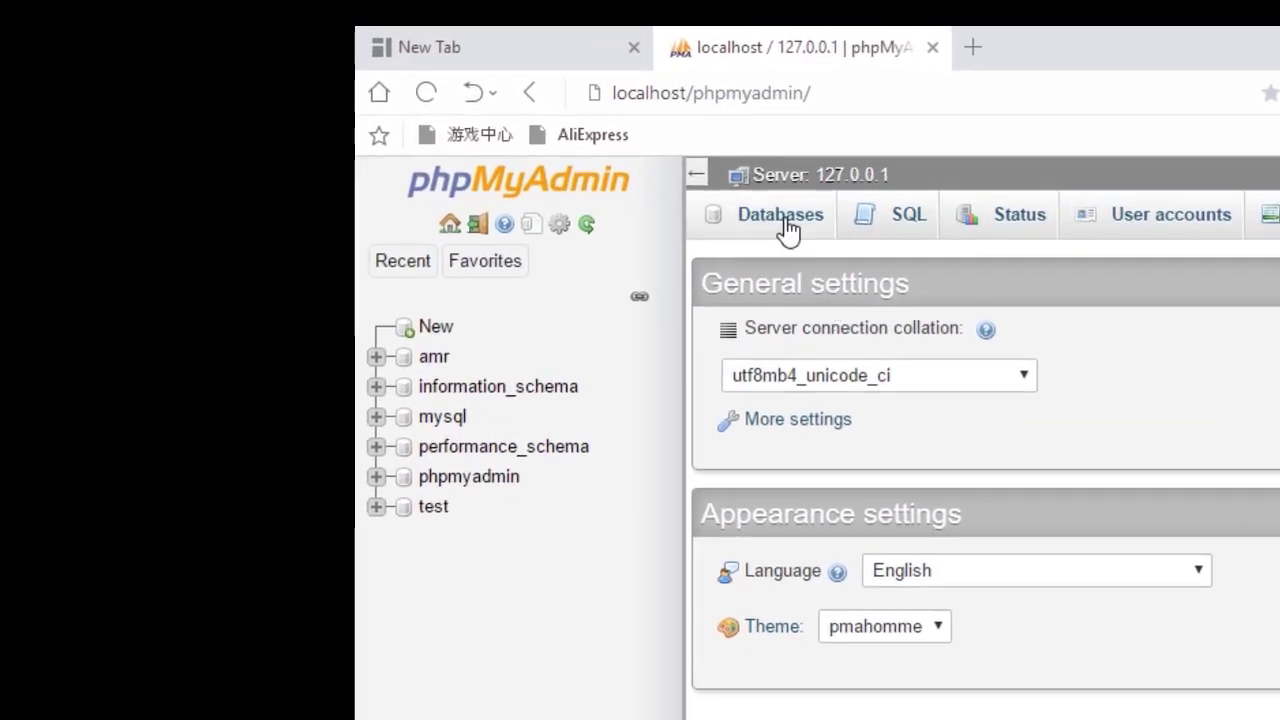
On the Databases page, create a new database named 'amir'.
{"action": "left_click", "coordinate": [787, 226]}
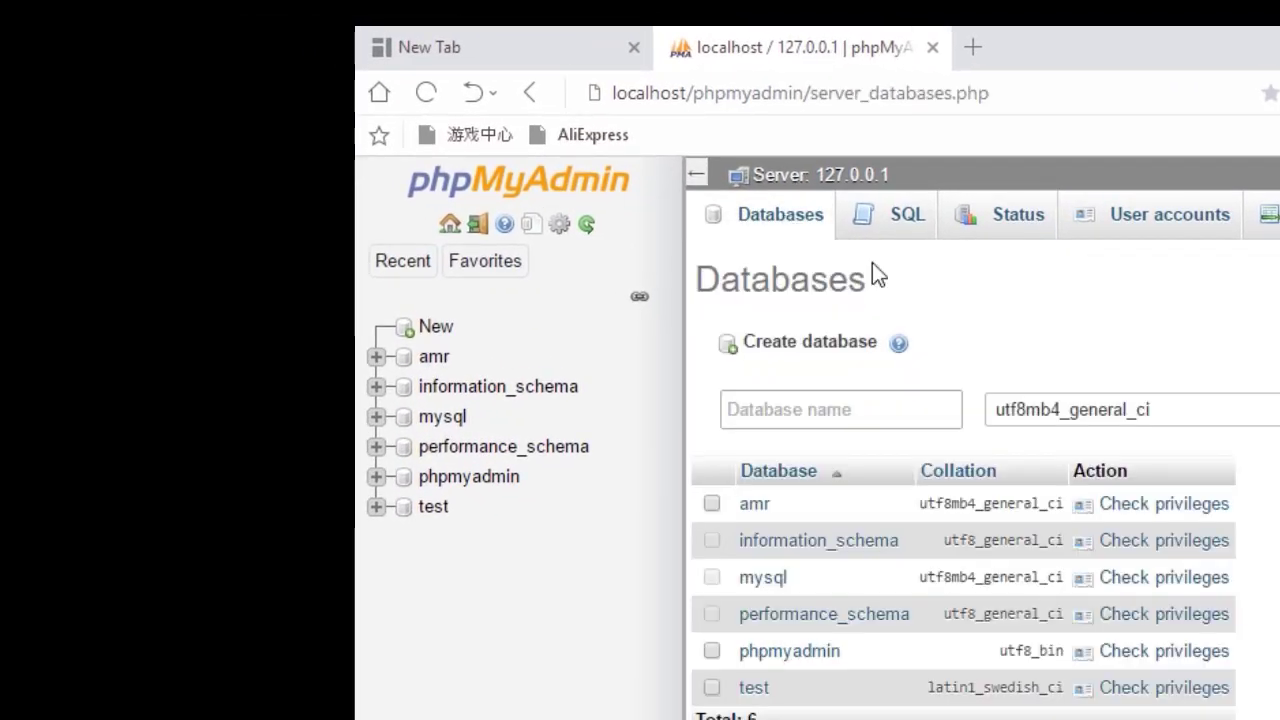
{"action": "left_click", "coordinate": [812, 410]}
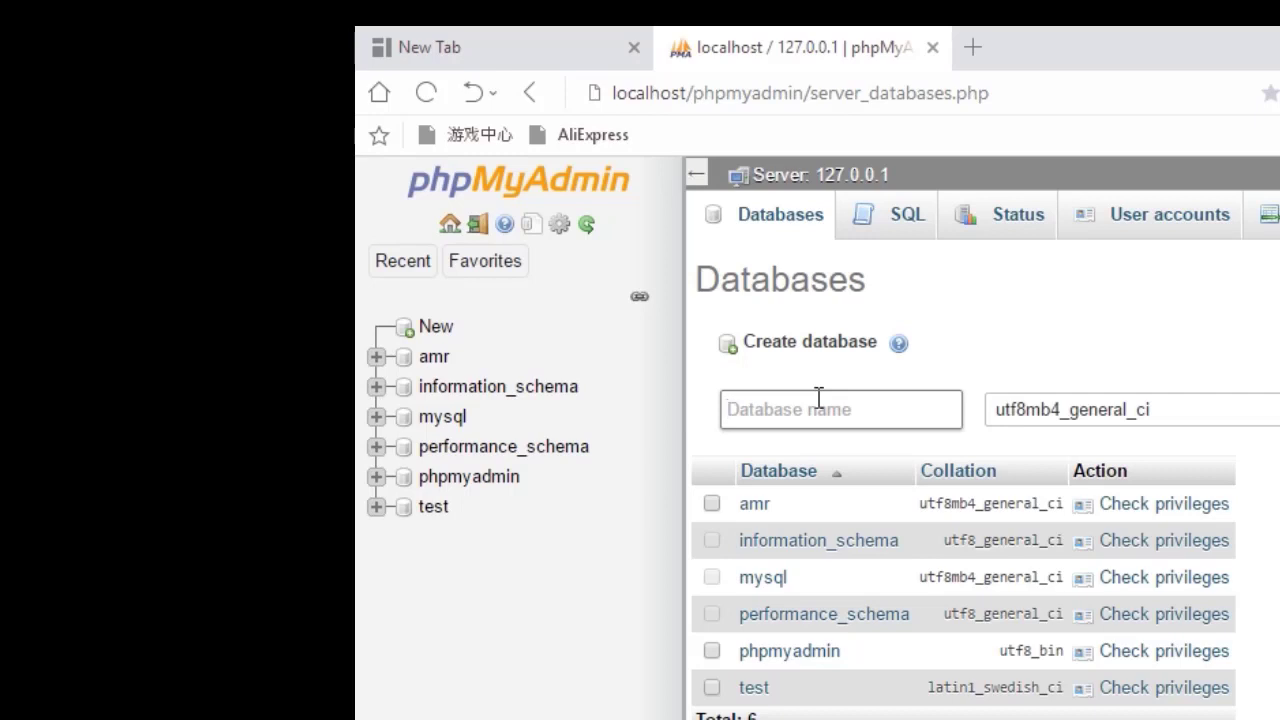
{"action": "type", "text": "amir"}
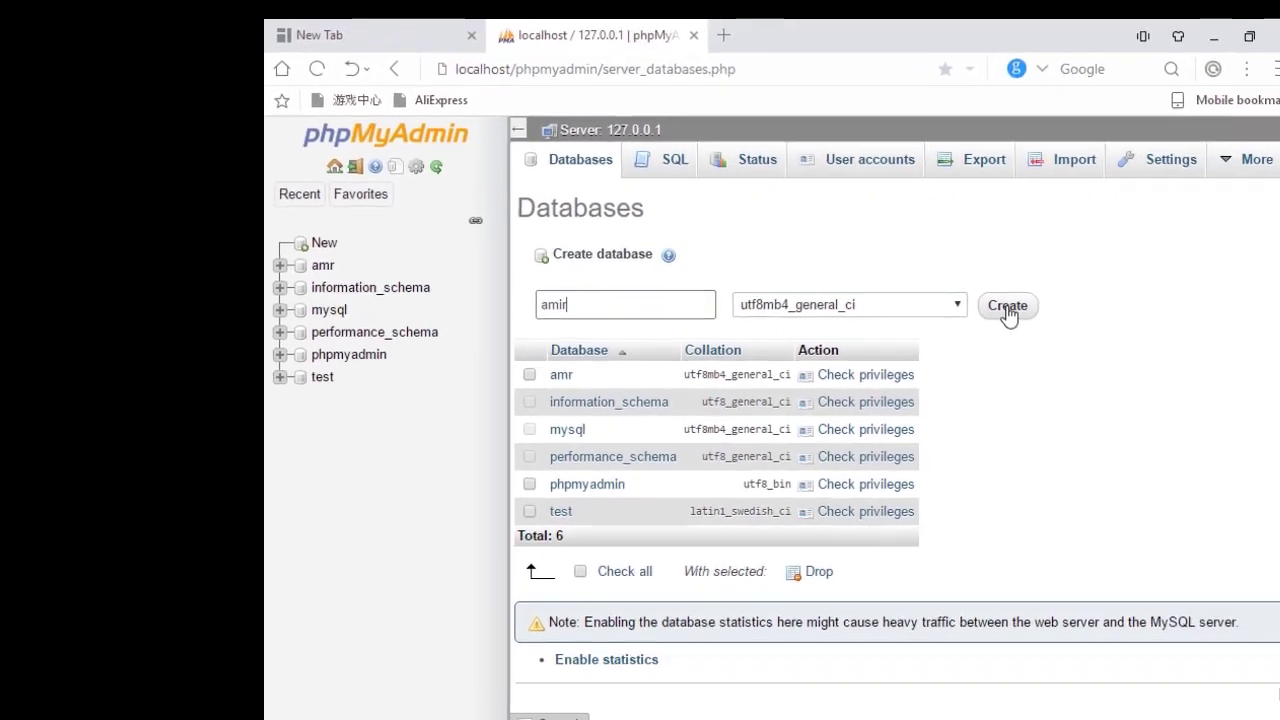
{"action": "left_click", "coordinate": [1008, 307]}
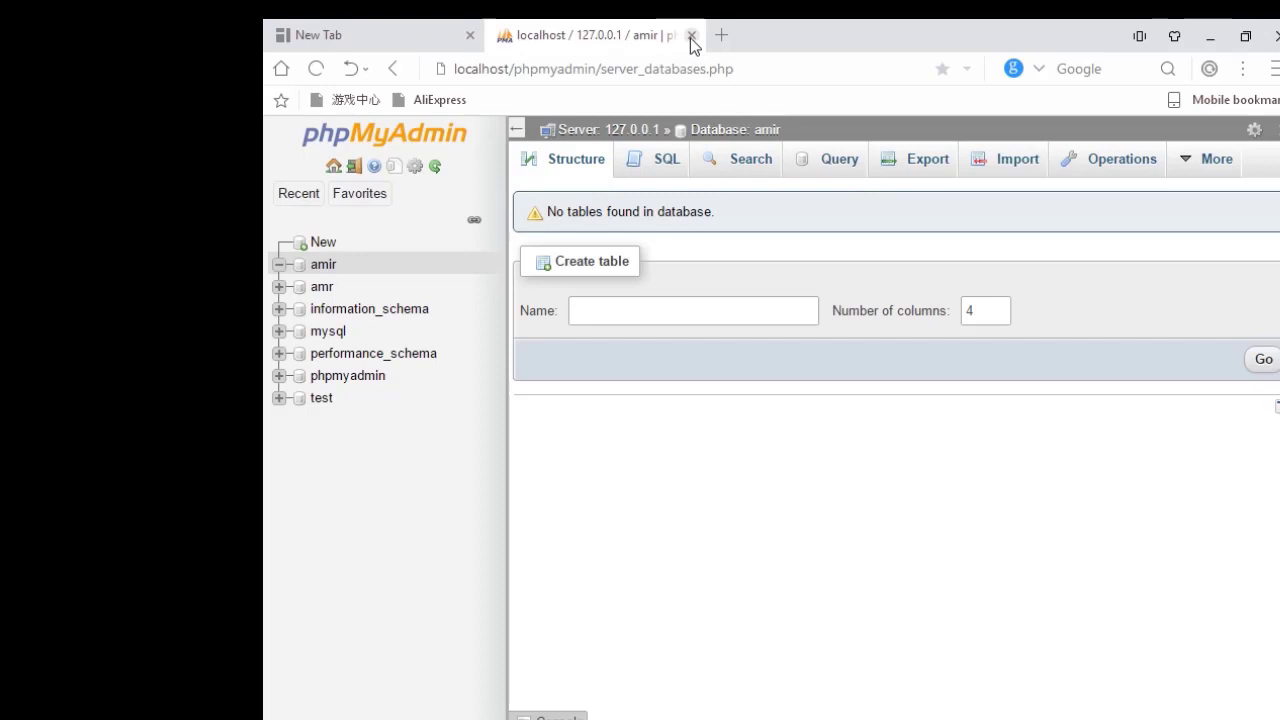
Load localhost/amir in a new browser tab.
{"action": "left_click", "coordinate": [715, 42]}
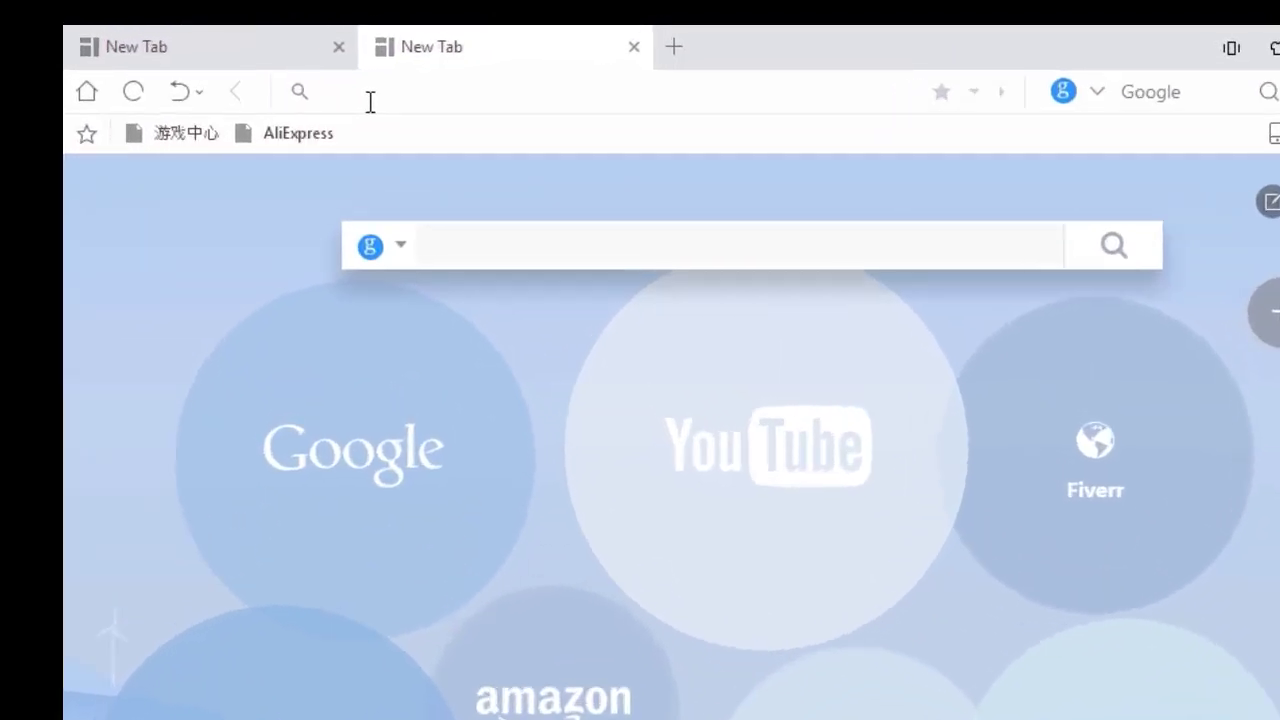
{"action": "type", "text": "lo"}
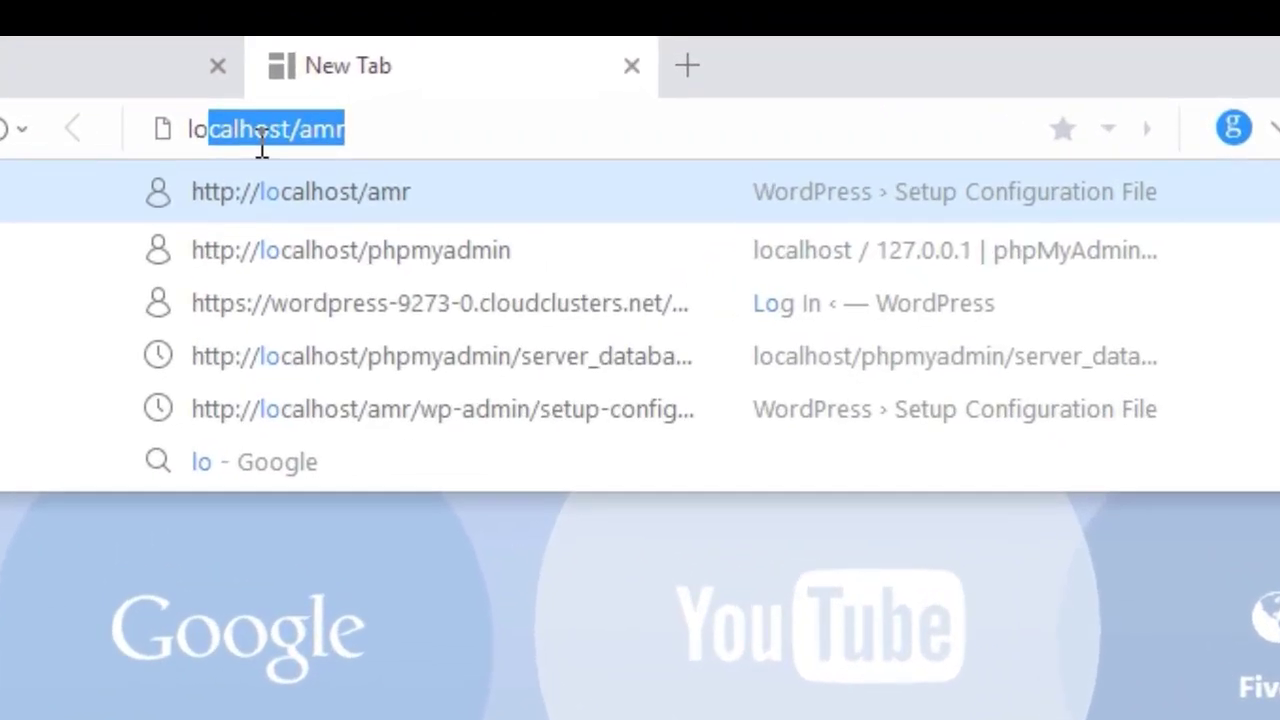
{"action": "type", "text": "cal"}
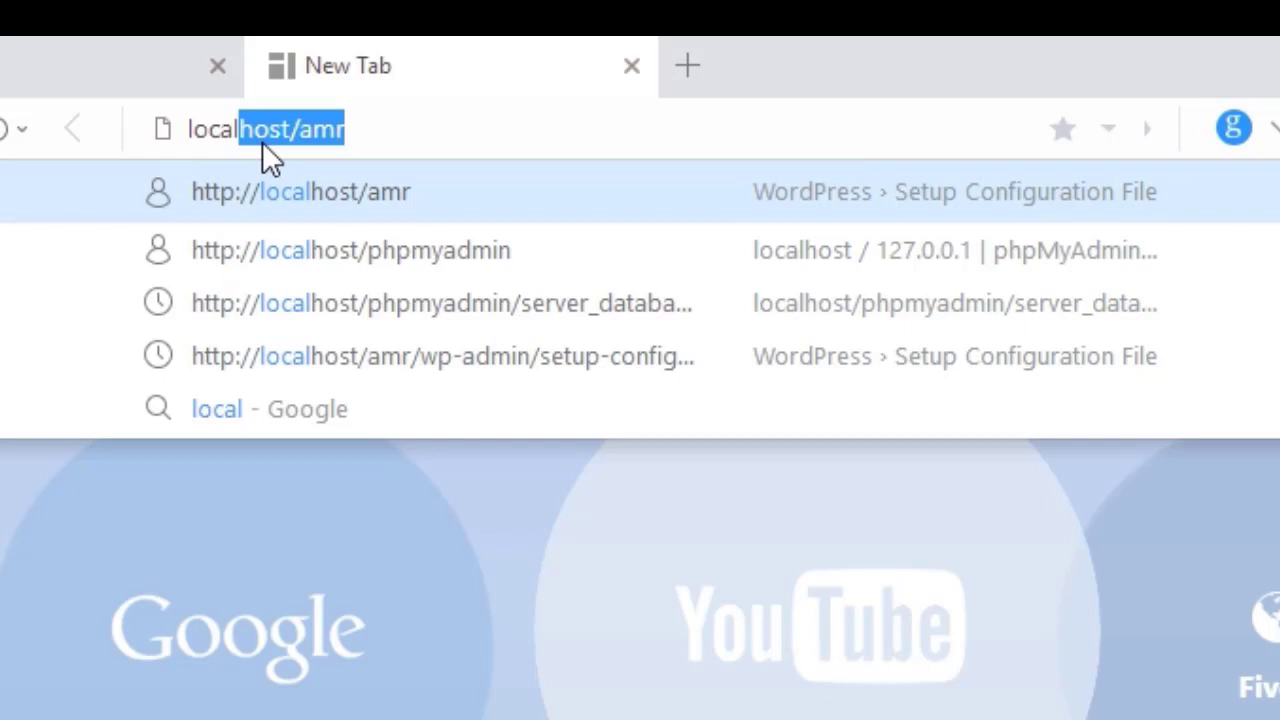
{"action": "type", "text": "host"}
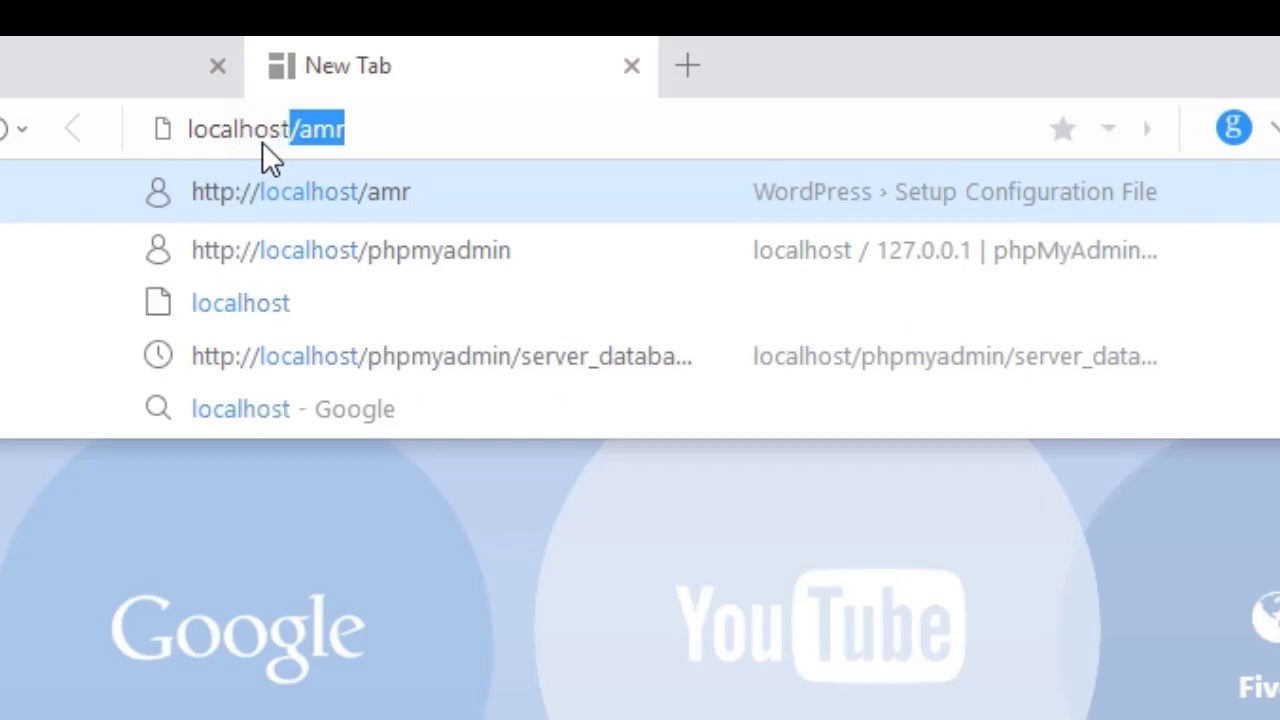
{"action": "type", "text": "/"}
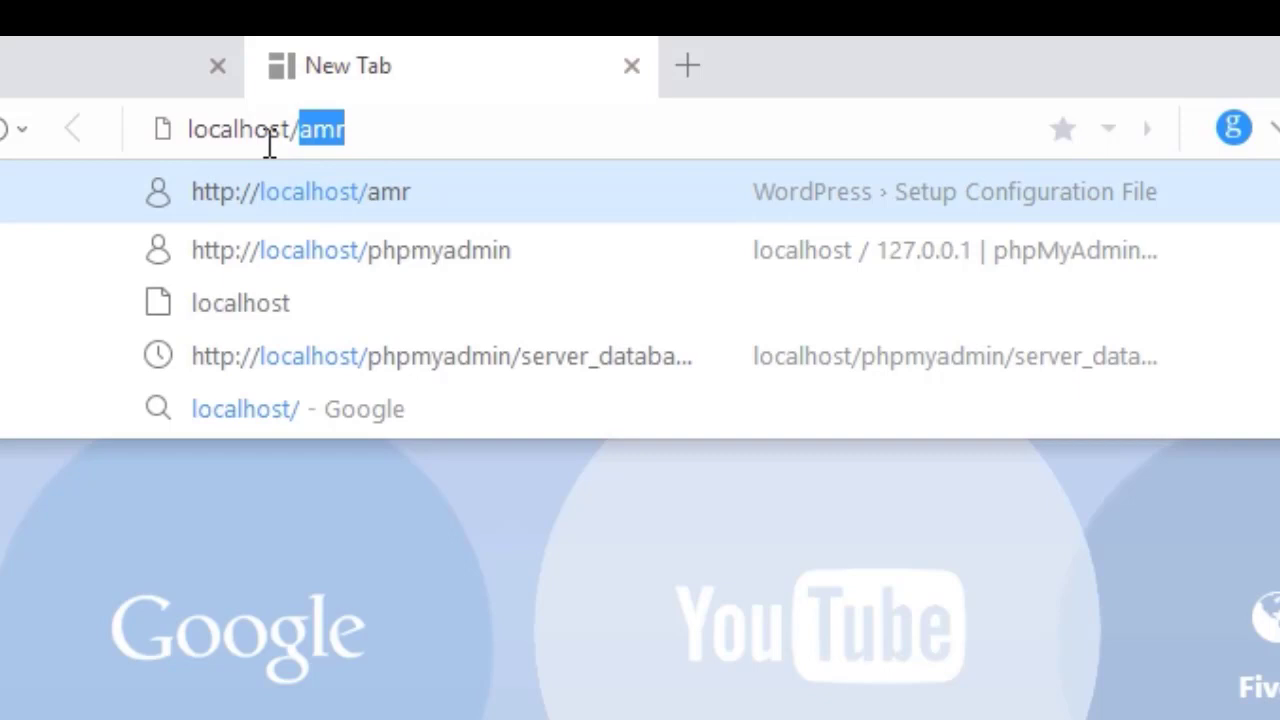
{"action": "type", "text": "amir"}
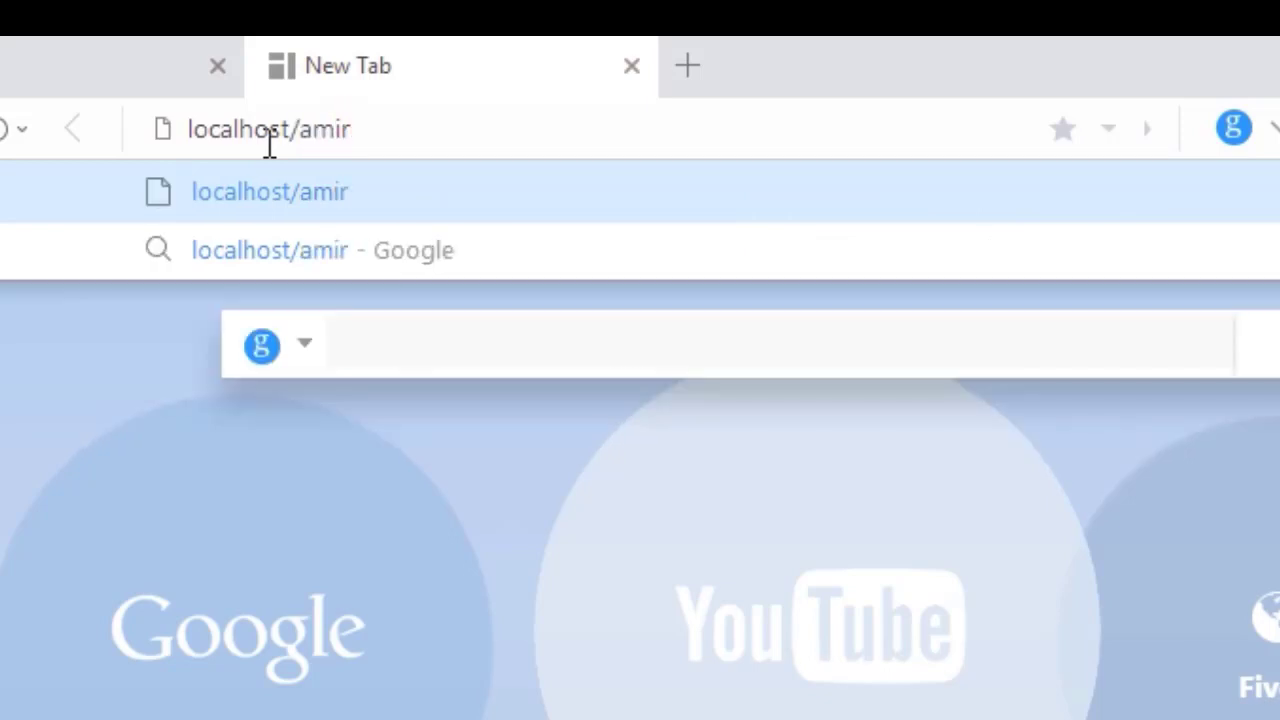
{"action": "key", "text": "Return"}
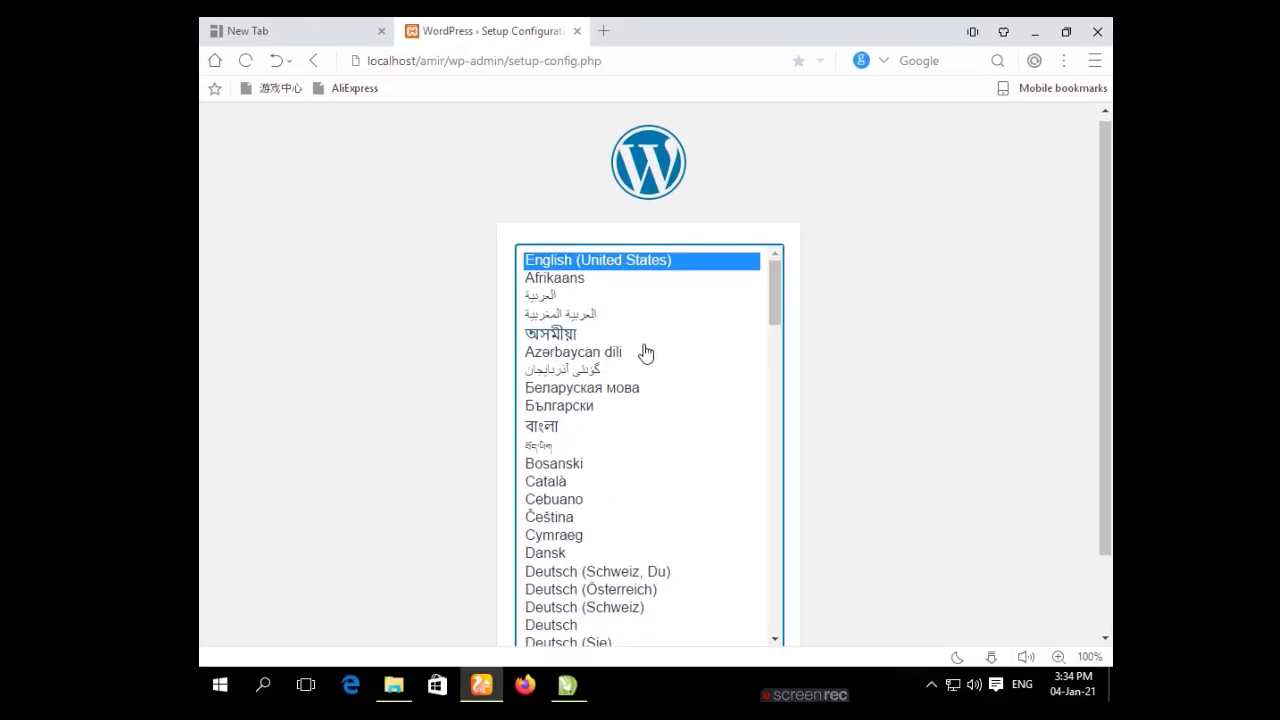
Keep English (United States) as the setup language and continue past the welcome page.
{"action": "scroll", "coordinate": [640, 355], "scroll_direction": "down", "scroll_amount": 10}
{"action": "scroll", "coordinate": [640, 355], "scroll_direction": "down", "scroll_amount": 5}
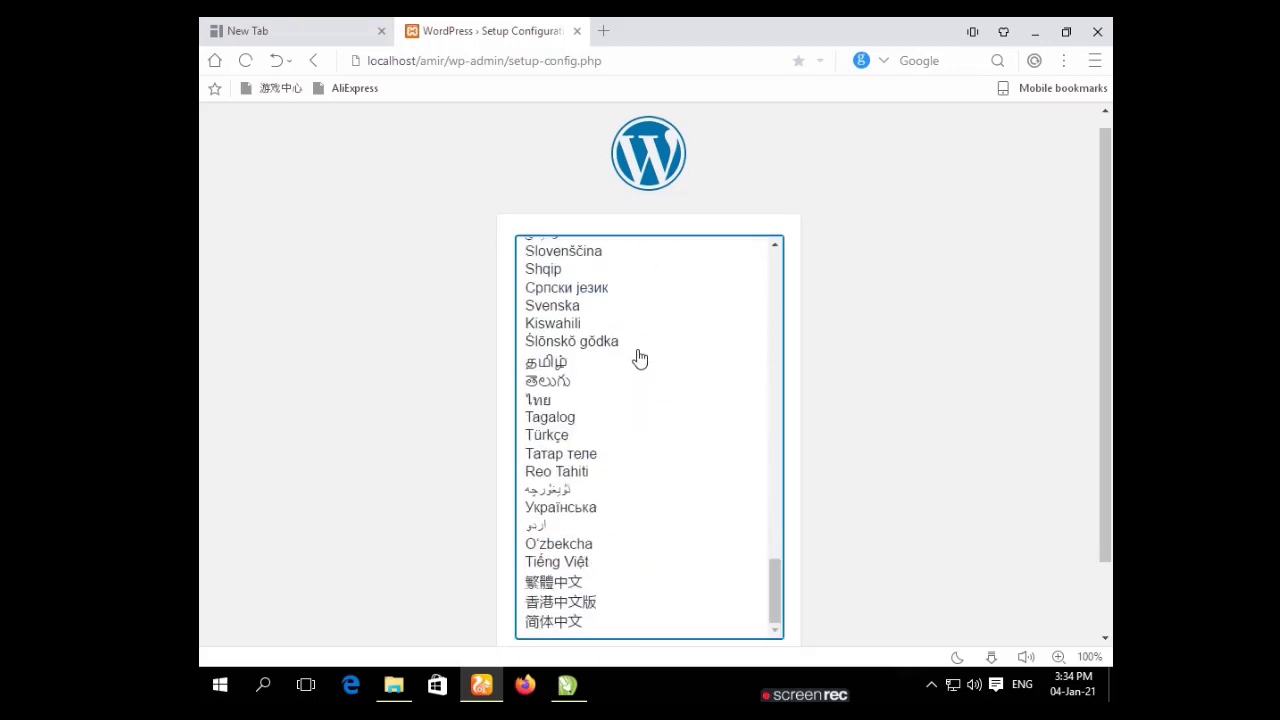
{"action": "scroll", "coordinate": [638, 357], "scroll_direction": "up", "scroll_amount": 15}
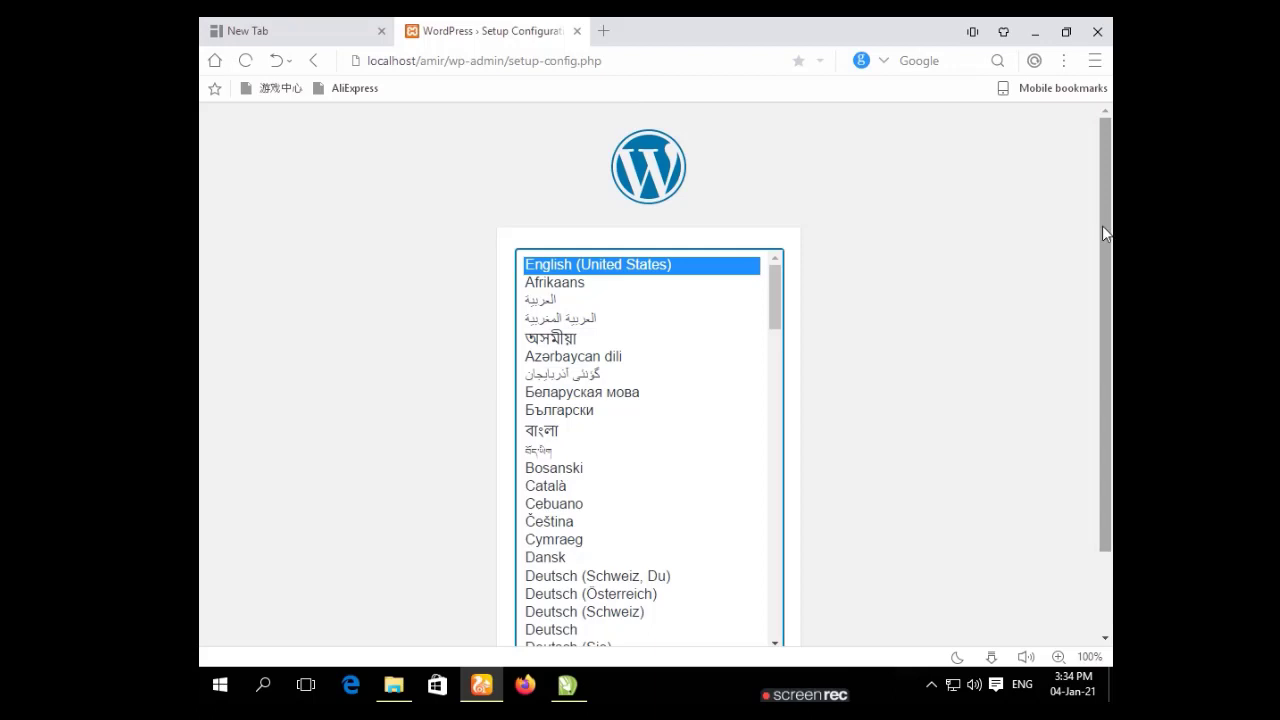
{"action": "scroll", "coordinate": [1102, 225], "scroll_direction": "down", "scroll_amount": 1}
{"action": "left_click", "coordinate": [748, 590]}
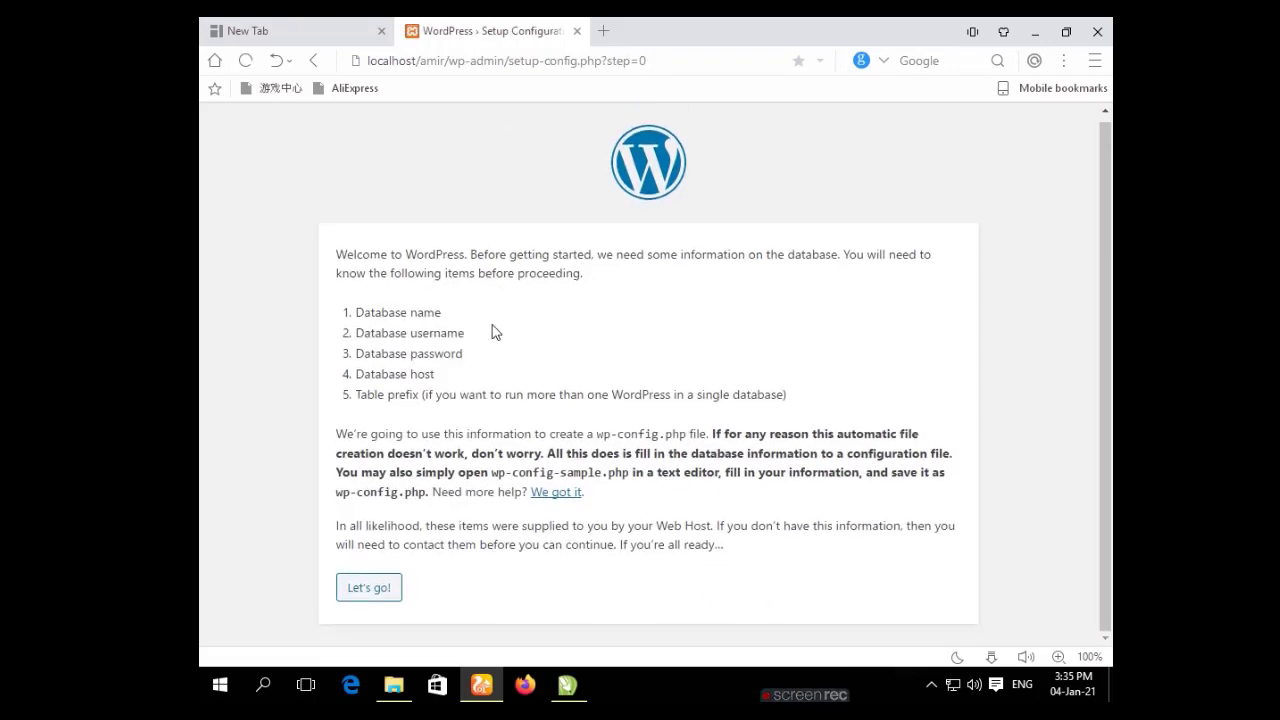
{"action": "left_click", "coordinate": [367, 592]}
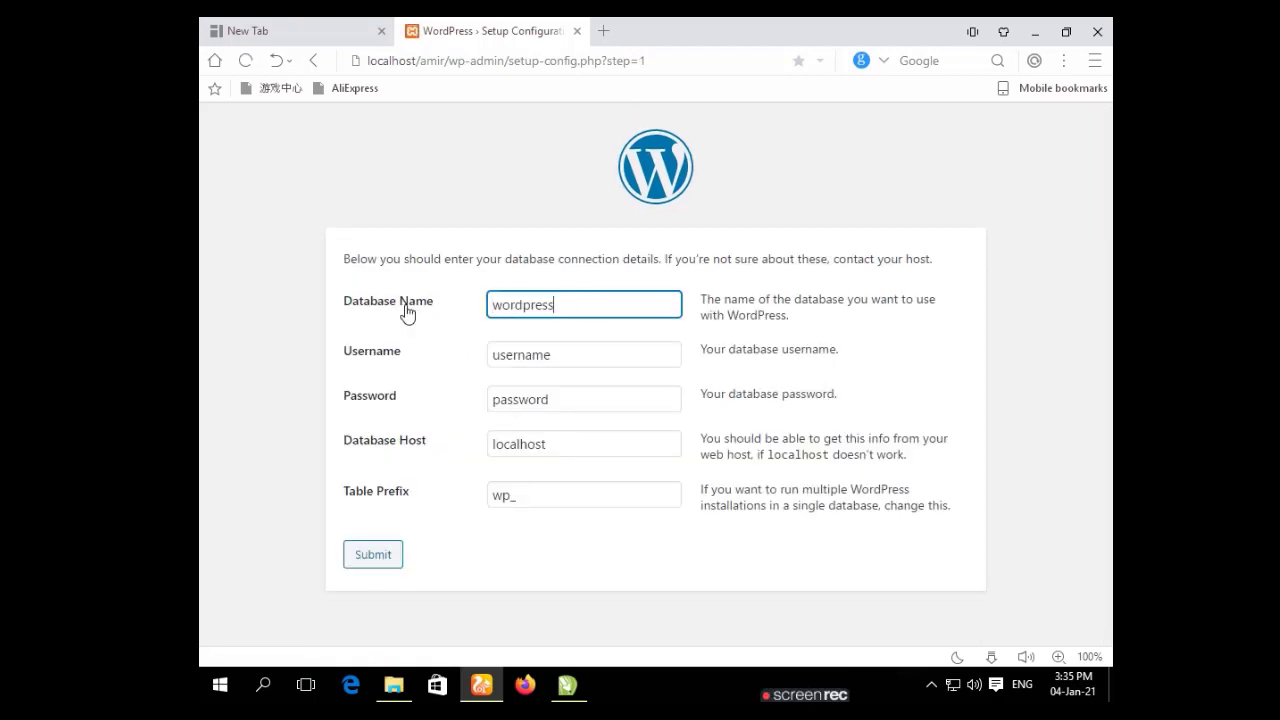
Submit database name 'amir', username 'root' and an empty password.
{"action": "key", "text": "BackSpace"}
{"action": "key", "text": "BackSpace"}
{"action": "key", "text": "BackSpace"}
{"action": "key", "text": "BackSpace"}
{"action": "key", "text": "BackSpace"}
{"action": "key", "text": "BackSpace"}
{"action": "key", "text": "BackSpace"}
{"action": "key", "text": "BackSpace"}
{"action": "key", "text": "BackSpace"}
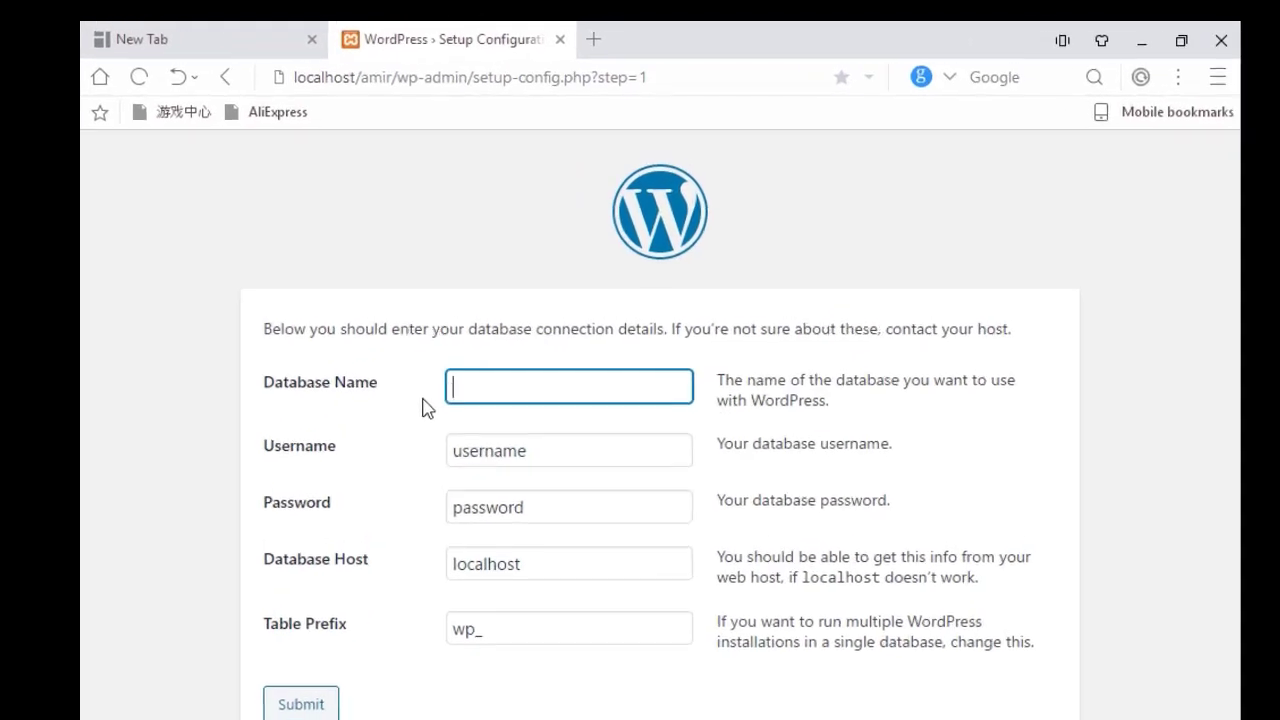
{"action": "type", "text": "a"}
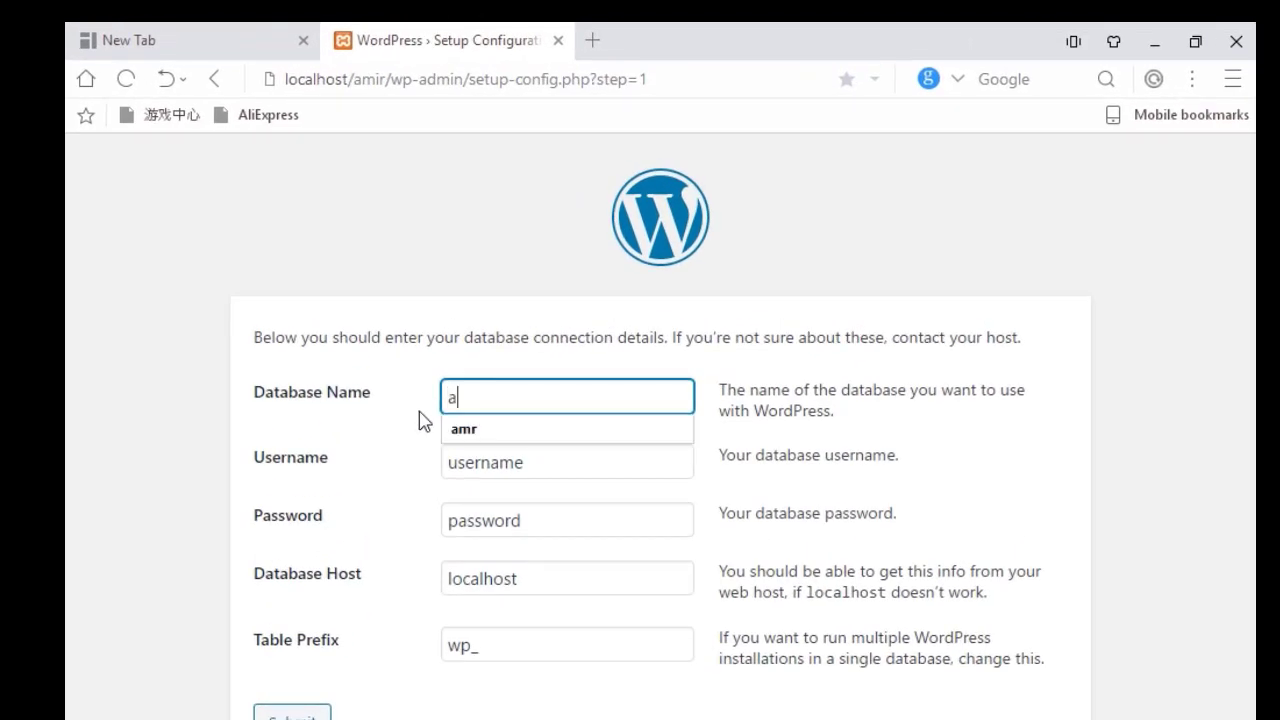
{"action": "type", "text": "mir"}
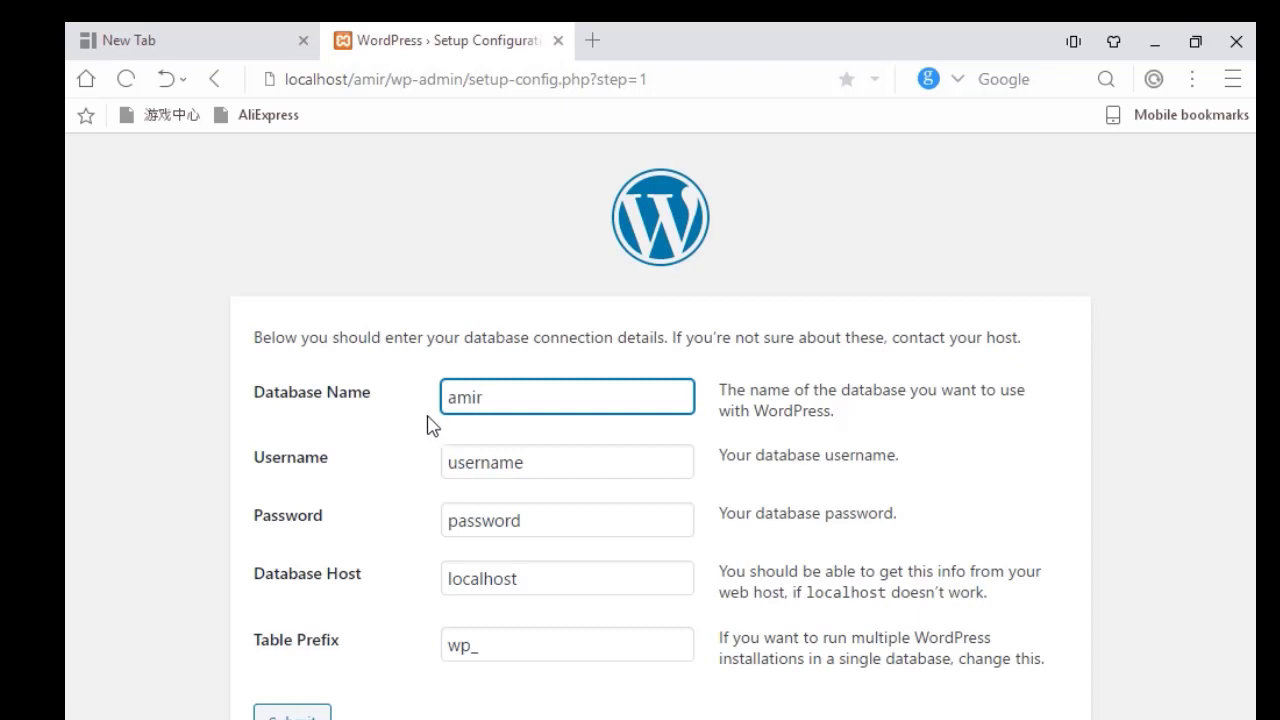
{"action": "left_click", "coordinate": [542, 472]}
{"action": "key", "text": "BackSpace"}
{"action": "key", "text": "BackSpace"}
{"action": "key", "text": "BackSpace"}
{"action": "key", "text": "BackSpace"}
{"action": "key", "text": "BackSpace"}
{"action": "key", "text": "BackSpace"}
{"action": "key", "text": "BackSpace"}
{"action": "key", "text": "BackSpace"}
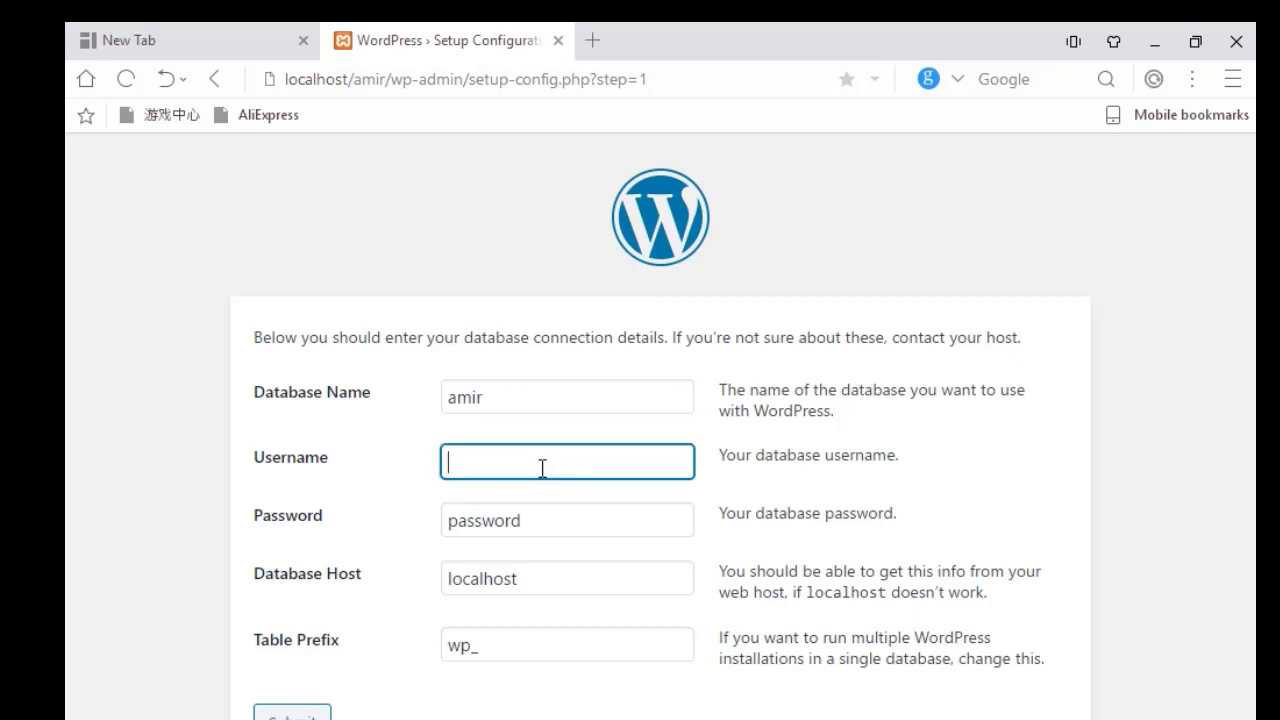
{"action": "type", "text": "root"}
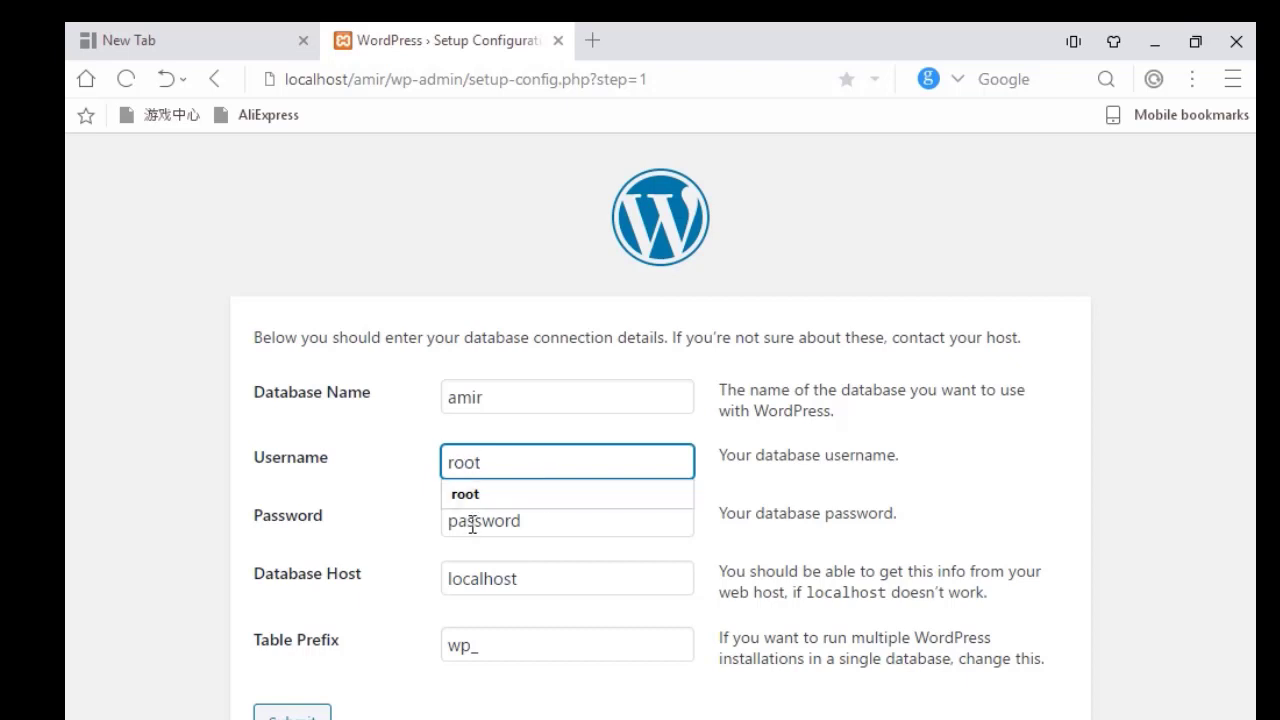
{"action": "left_click", "coordinate": [548, 520]}
{"action": "key", "text": "BackSpace"}
{"action": "key", "text": "BackSpace"}
{"action": "key", "text": "BackSpace"}
{"action": "key", "text": "BackSpace"}
{"action": "key", "text": "BackSpace"}
{"action": "key", "text": "BackSpace"}
{"action": "key", "text": "BackSpace"}
{"action": "key", "text": "BackSpace"}
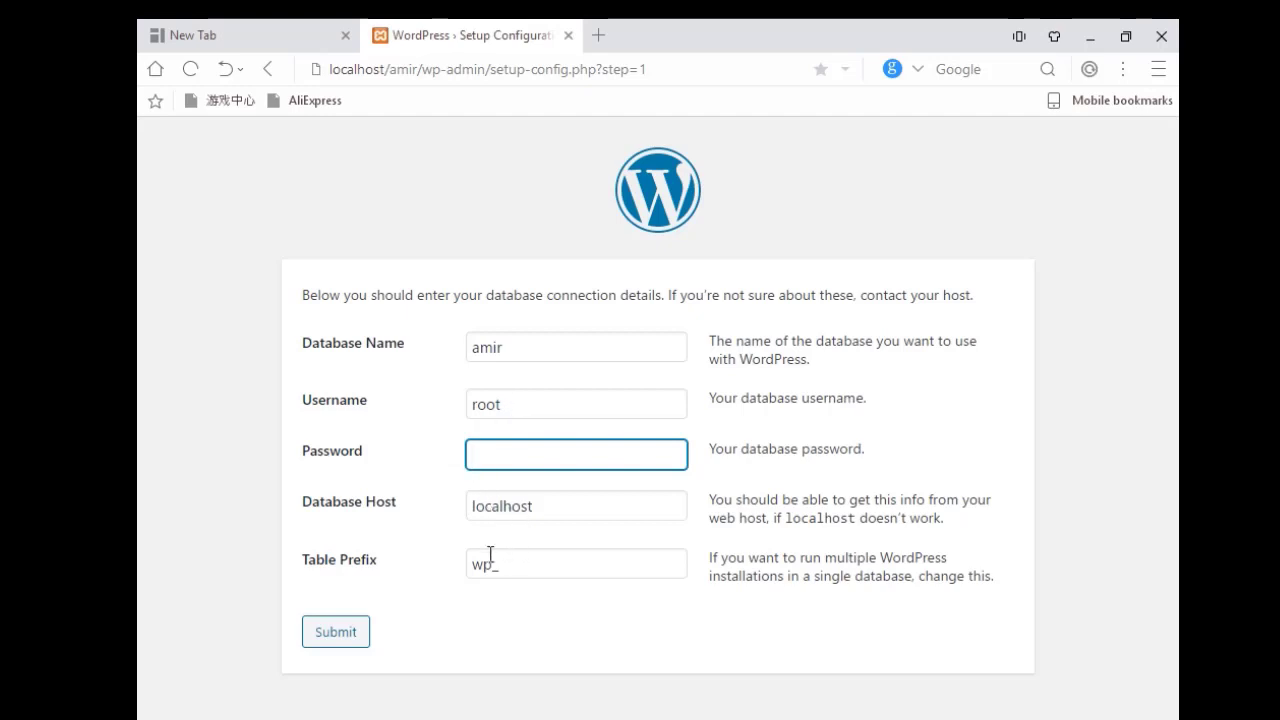
{"action": "left_click", "coordinate": [344, 634]}
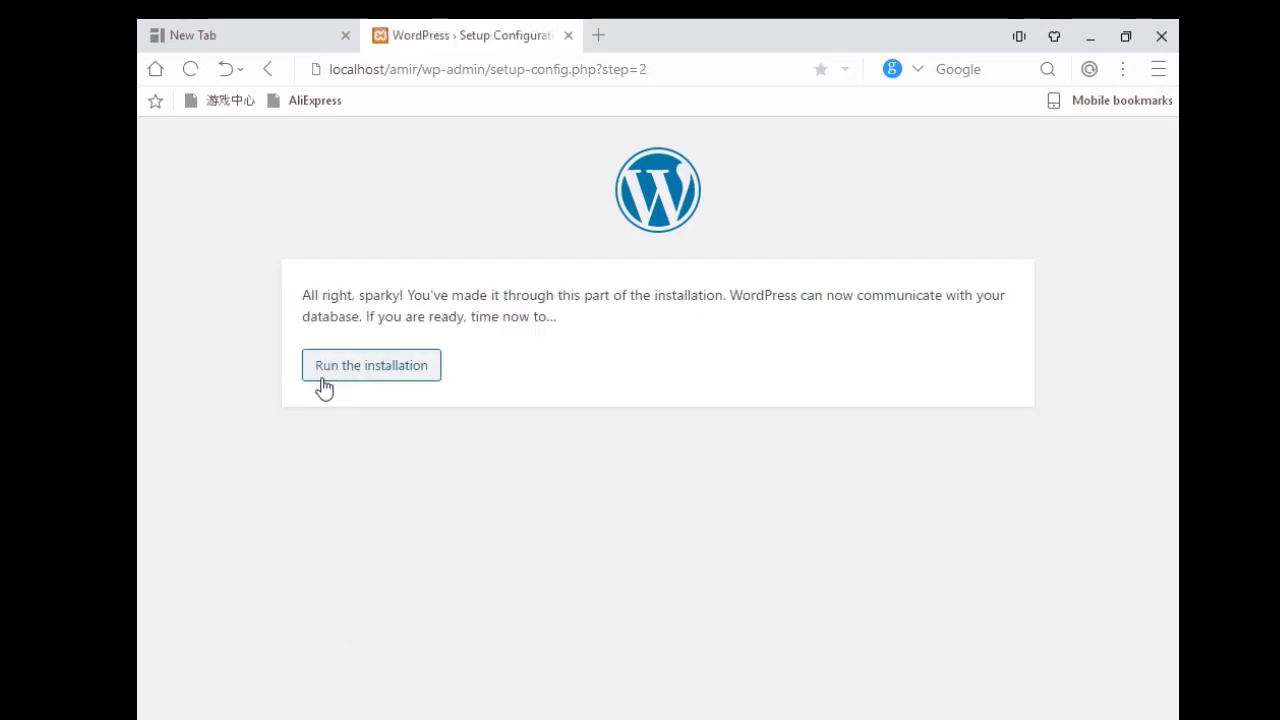
Run the installation, entering Site Title 'amir' and username 'admin' and clearing the generated password.
{"action": "left_click", "coordinate": [392, 371]}
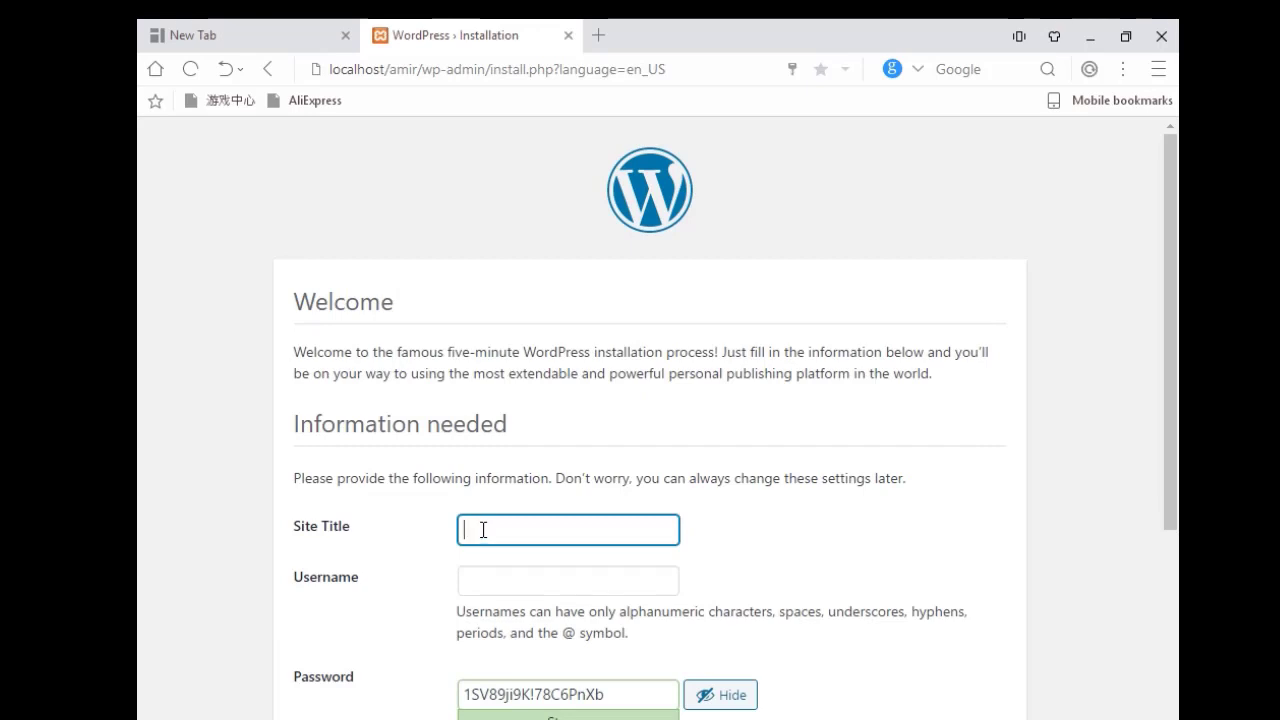
{"action": "type", "text": "amir"}
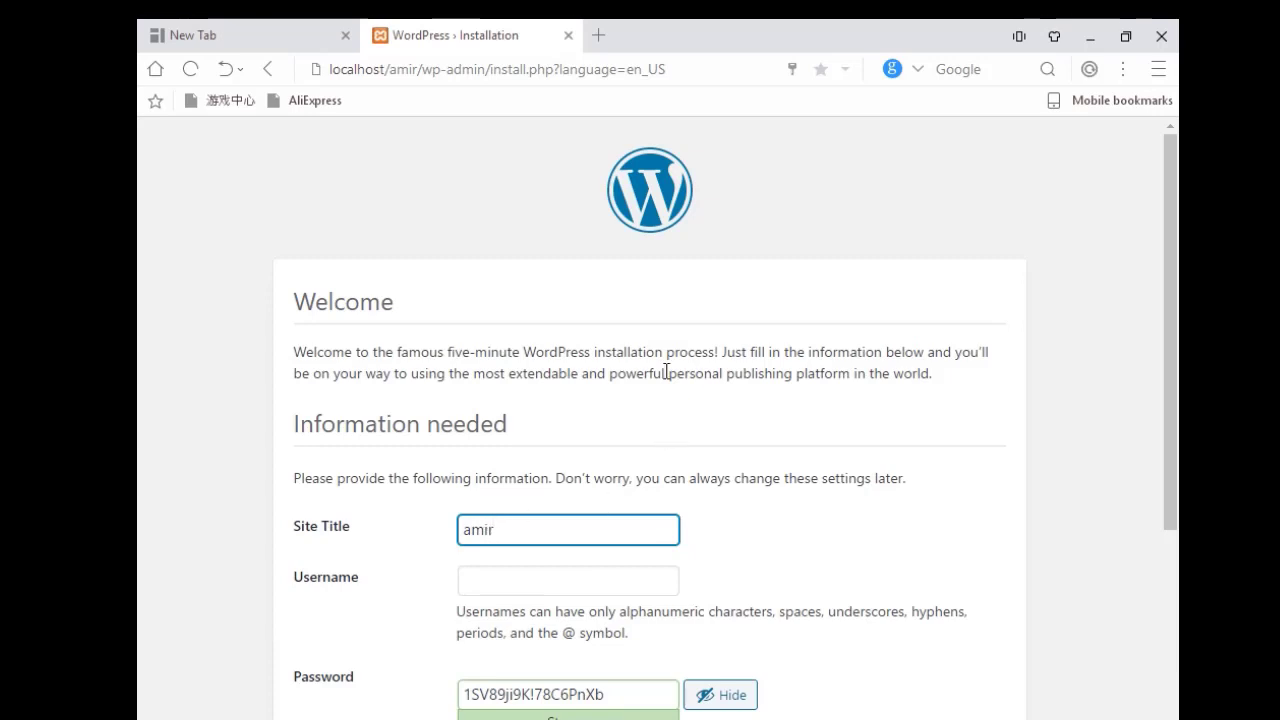
{"action": "left_click", "coordinate": [516, 584]}
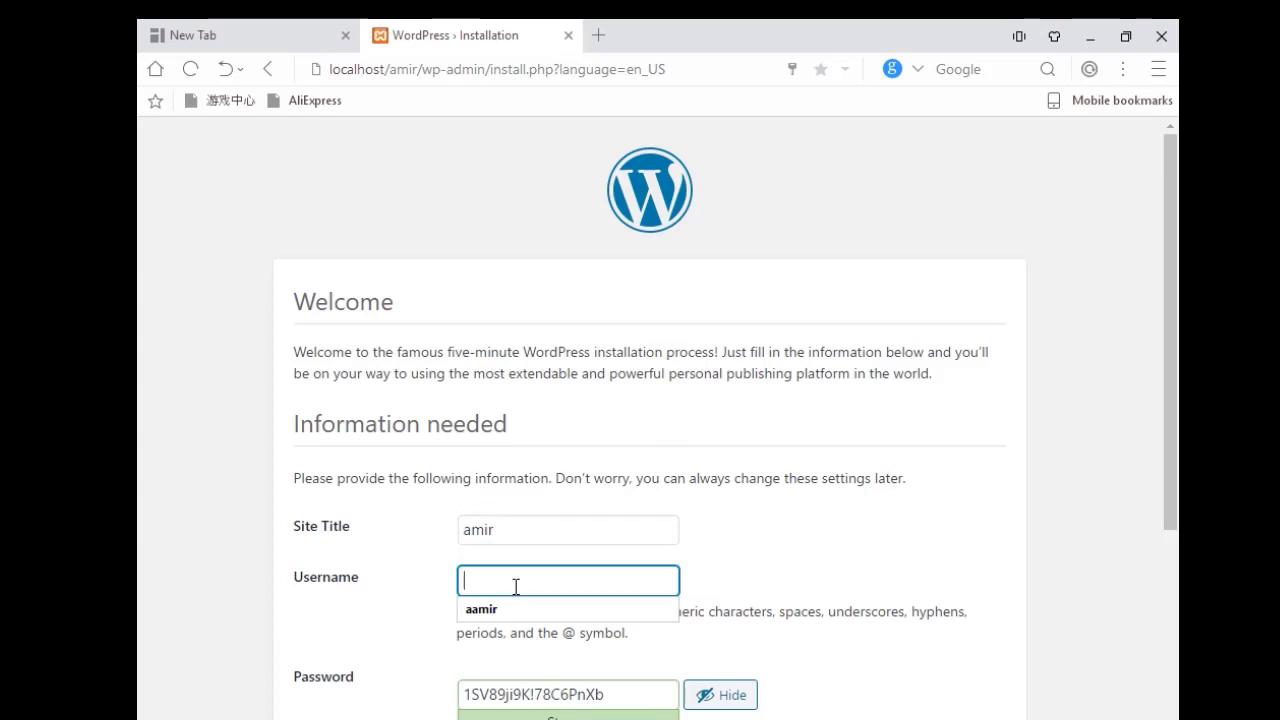
{"action": "type", "text": "ad"}
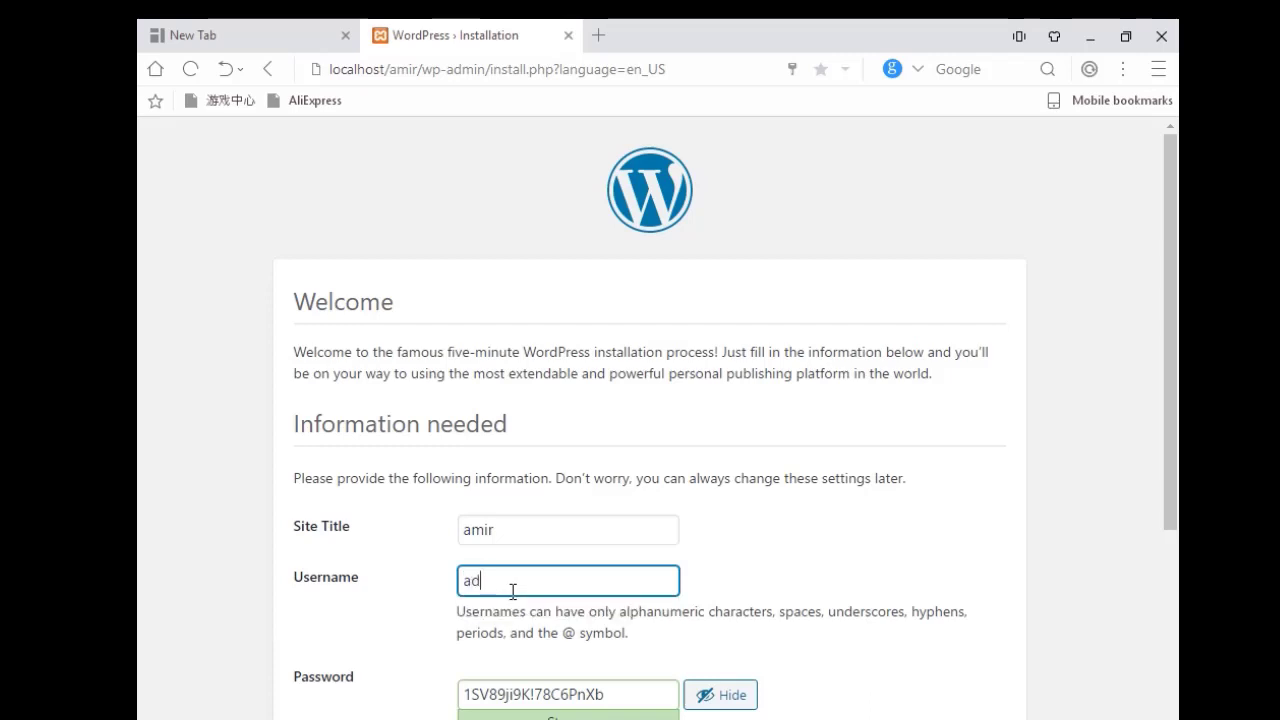
{"action": "type", "text": "min"}
{"action": "scroll", "coordinate": [511, 592], "scroll_direction": "down", "scroll_amount": 3}
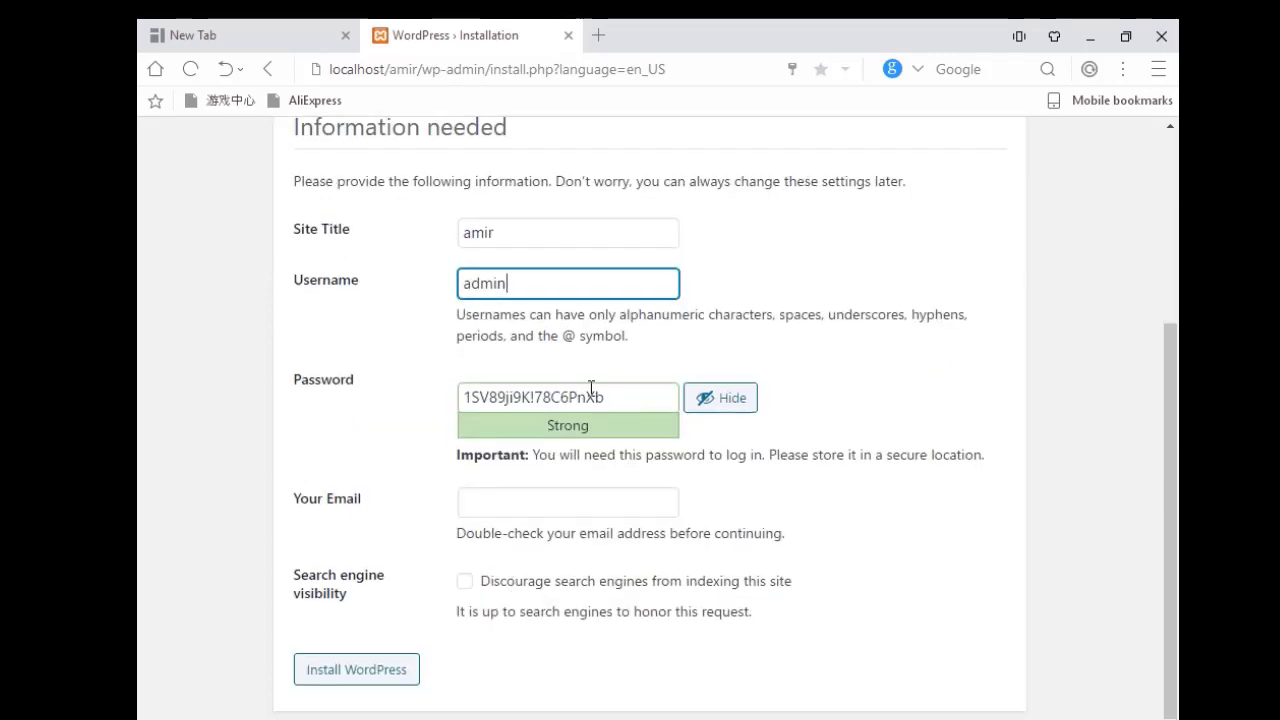
{"action": "left_click", "coordinate": [627, 403]}
{"action": "key", "text": "BackSpace"}
{"action": "key", "text": "BackSpace"}
{"action": "key", "text": "BackSpace"}
{"action": "key", "text": "BackSpace"}
{"action": "key", "text": "BackSpace"}
{"action": "key", "text": "BackSpace"}
{"action": "key", "text": "BackSpace"}
{"action": "key", "text": "BackSpace"}
{"action": "key", "text": "BackSpace"}
{"action": "key", "text": "BackSpace"}
{"action": "key", "text": "BackSpace"}
{"action": "key", "text": "BackSpace"}
{"action": "key", "text": "BackSpace"}
{"action": "key", "text": "BackSpace"}
{"action": "key", "text": "BackSpace"}
{"action": "key", "text": "BackSpace"}
{"action": "key", "text": "BackSpace"}
{"action": "key", "text": "BackSpace"}
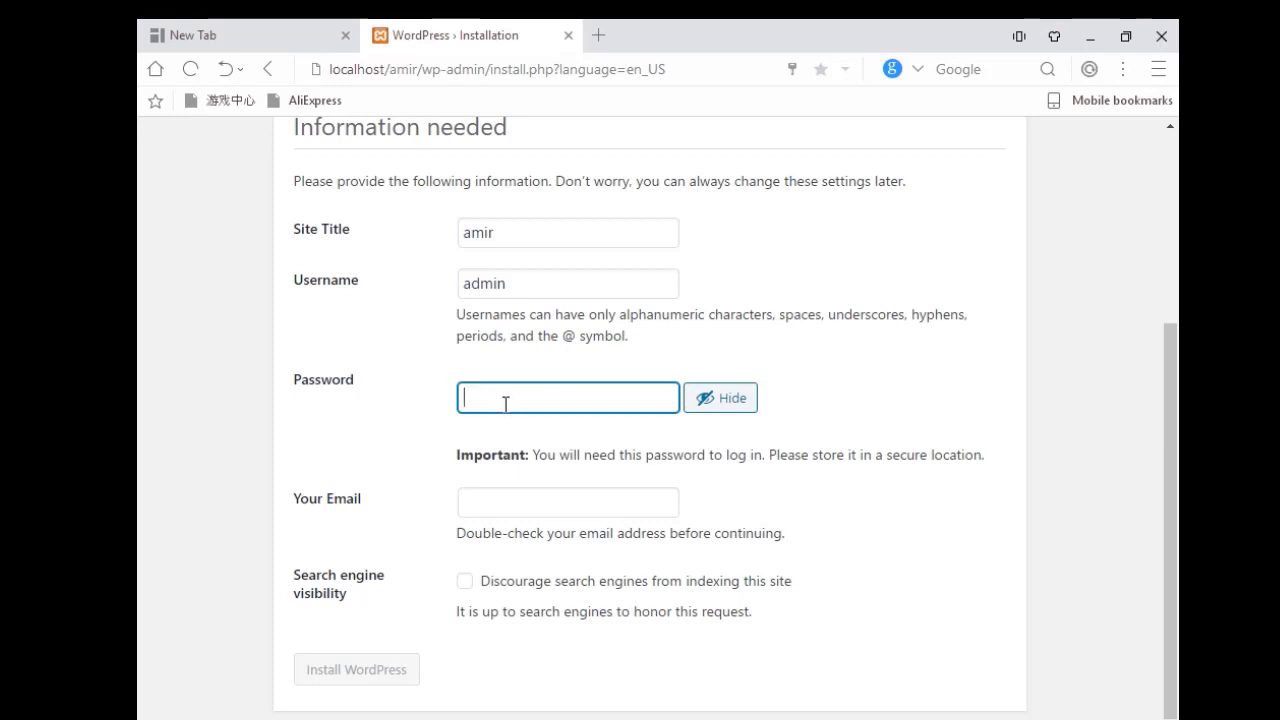
Enter and confirm a weak admin password, fill in the admin email, set search engine visibility, and install.
{"action": "type", "text": "admin"}
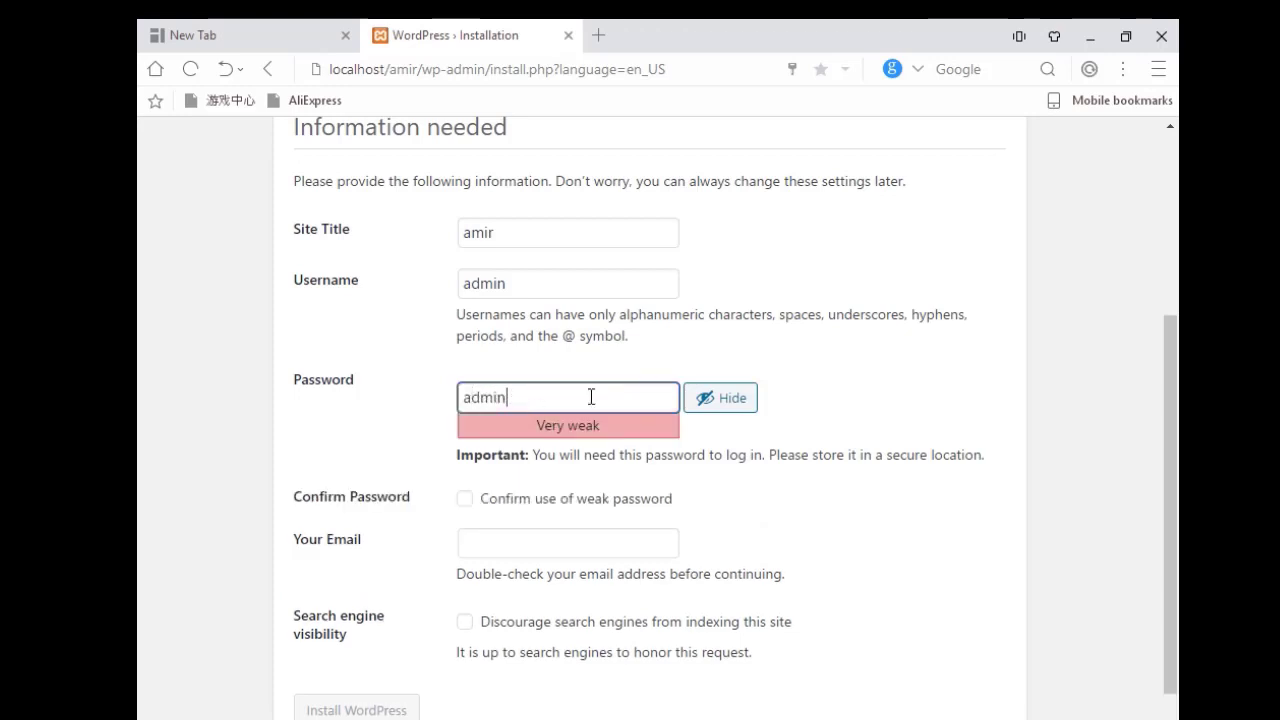
{"action": "left_click", "coordinate": [466, 500]}
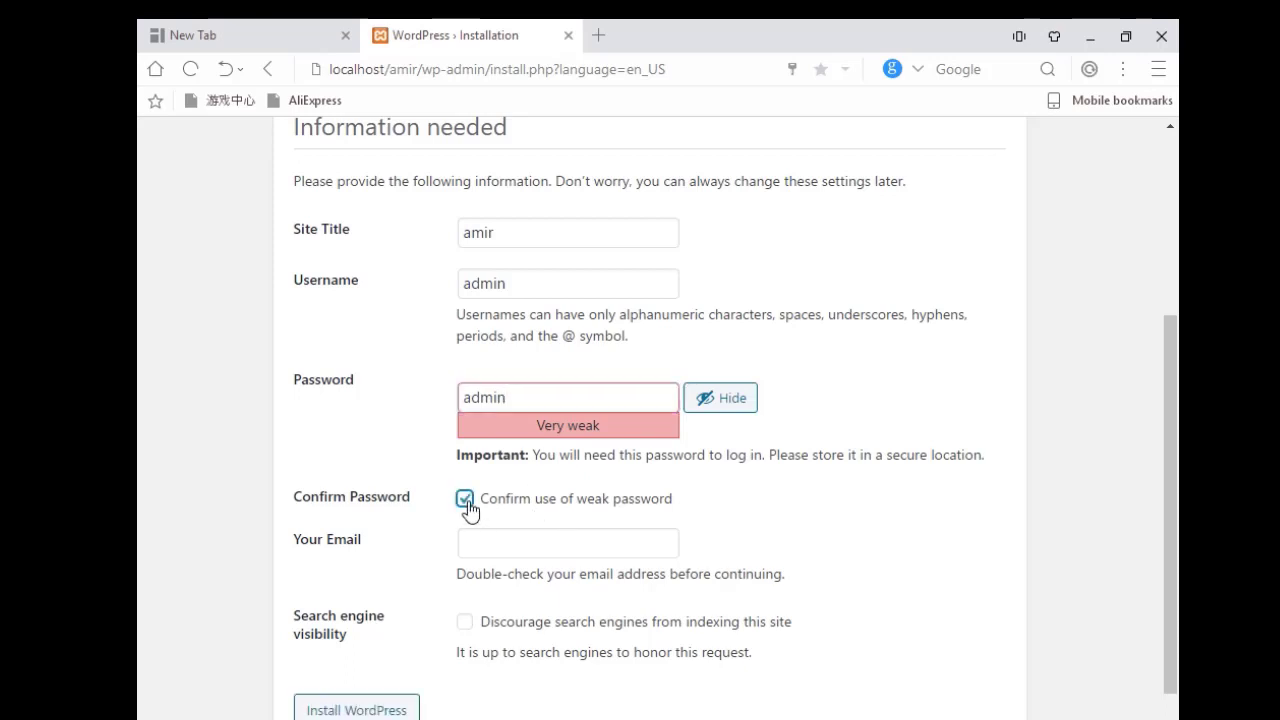
{"action": "left_click", "coordinate": [510, 544]}
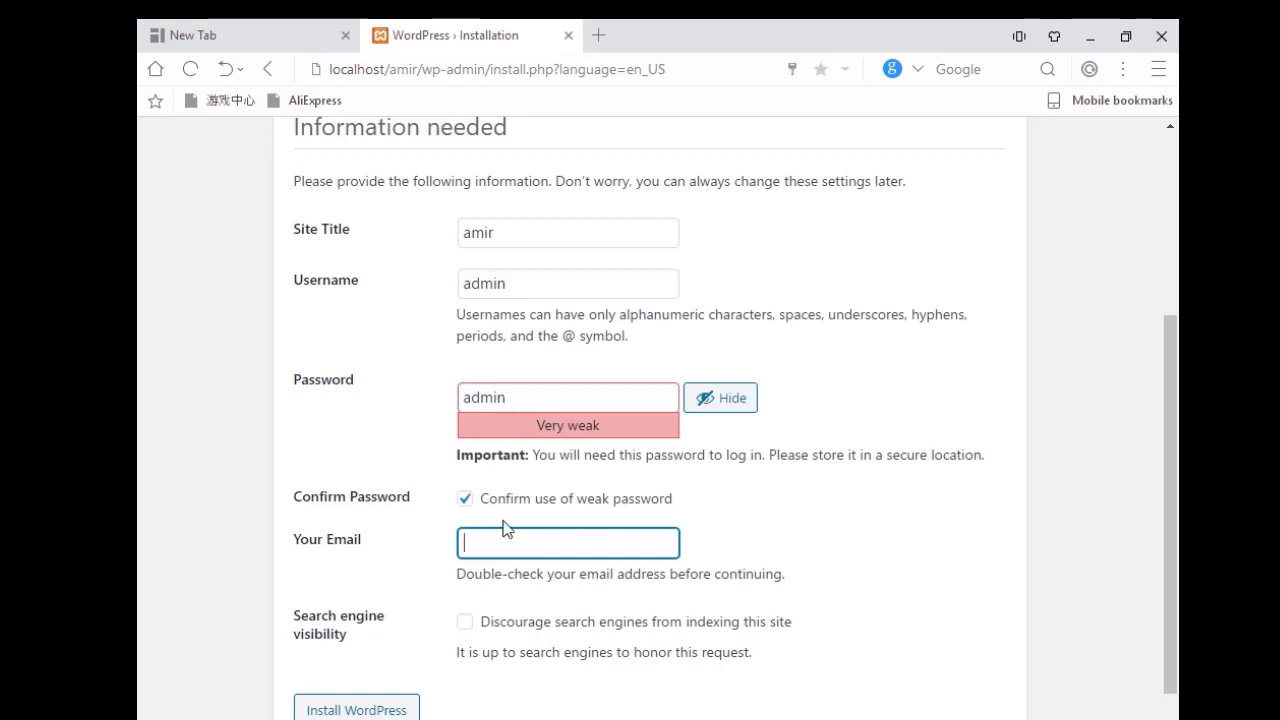
{"action": "type", "text": "as"}
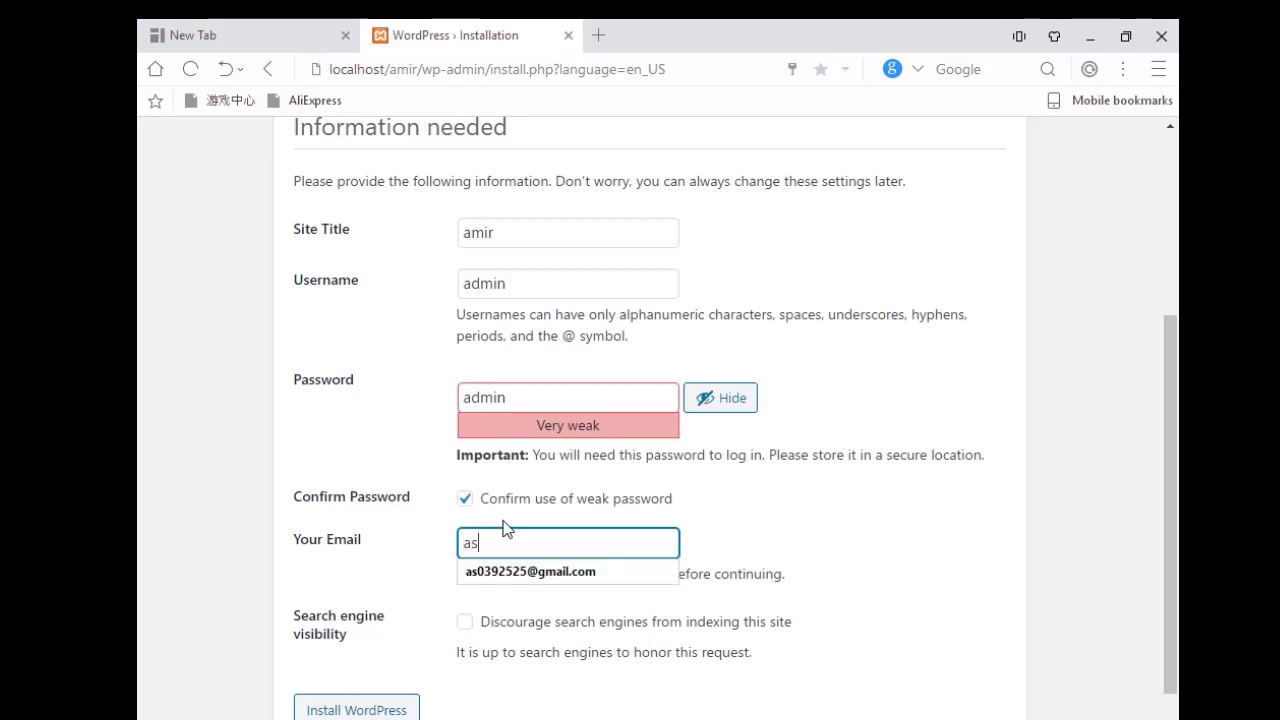
{"action": "key", "text": "BackSpace"}
{"action": "key", "text": "BackSpace"}
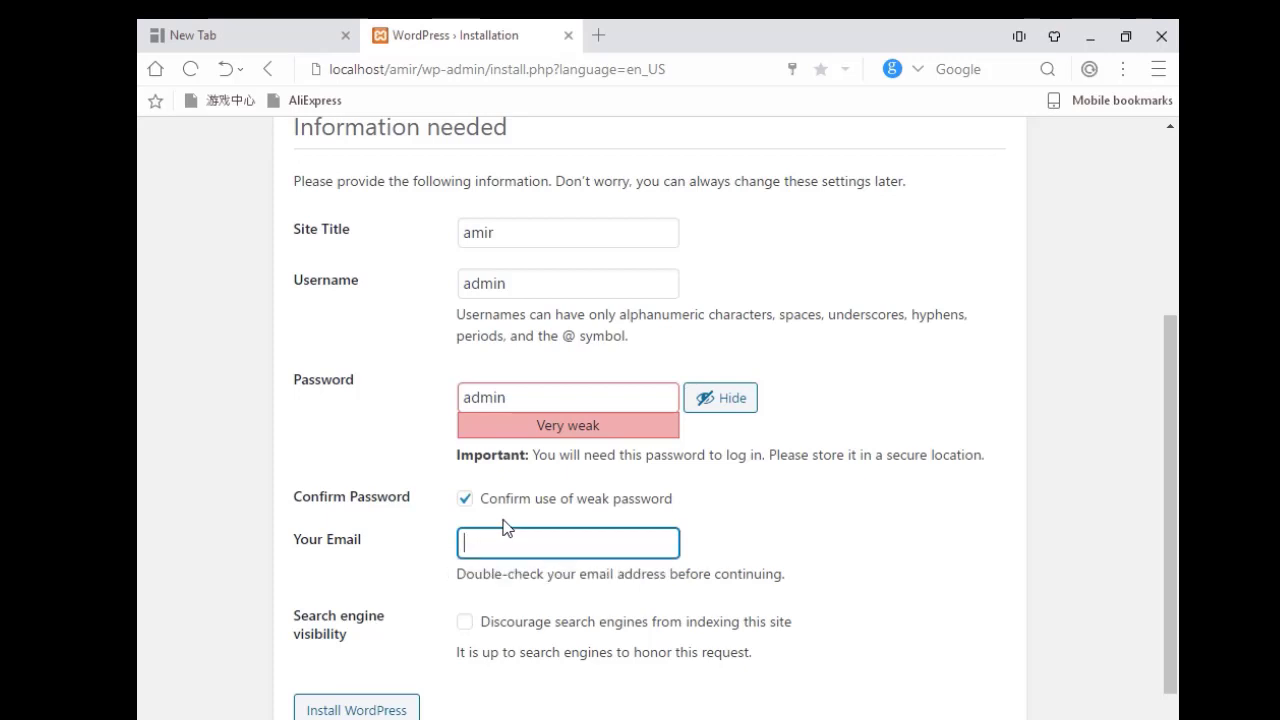
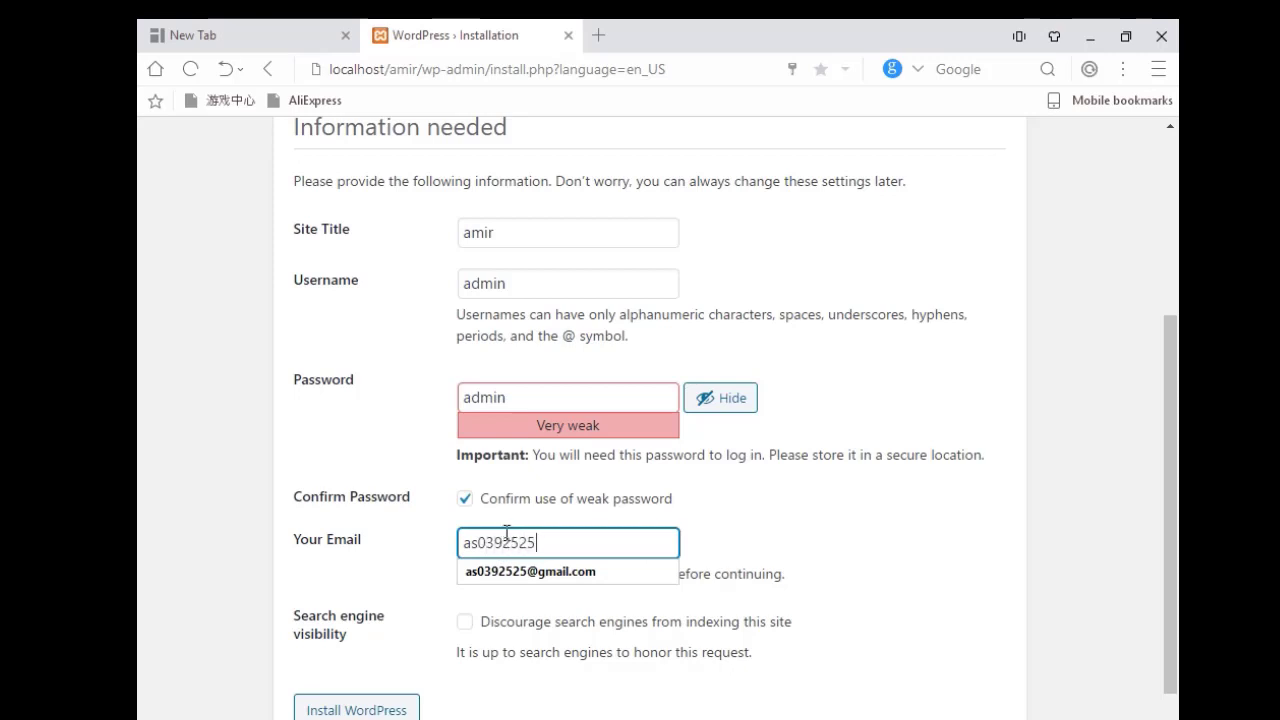
{"action": "left_click", "coordinate": [560, 571]}
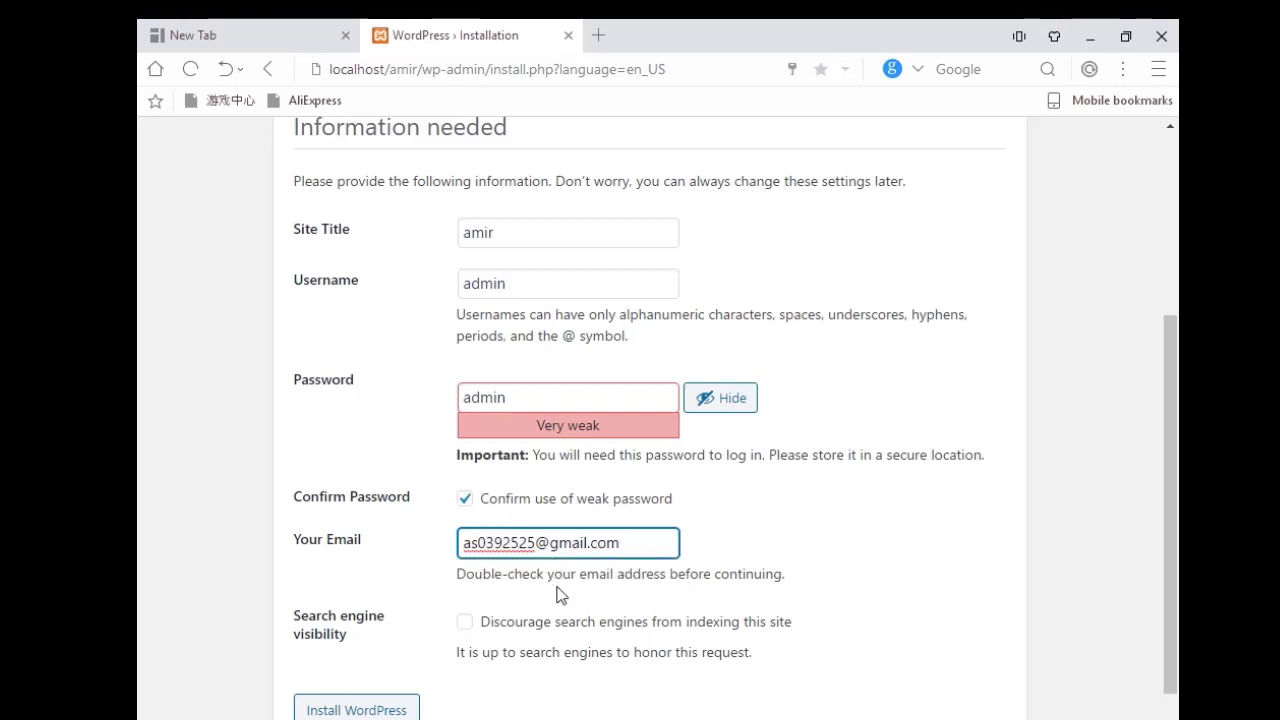
{"action": "left_click", "coordinate": [464, 624]}
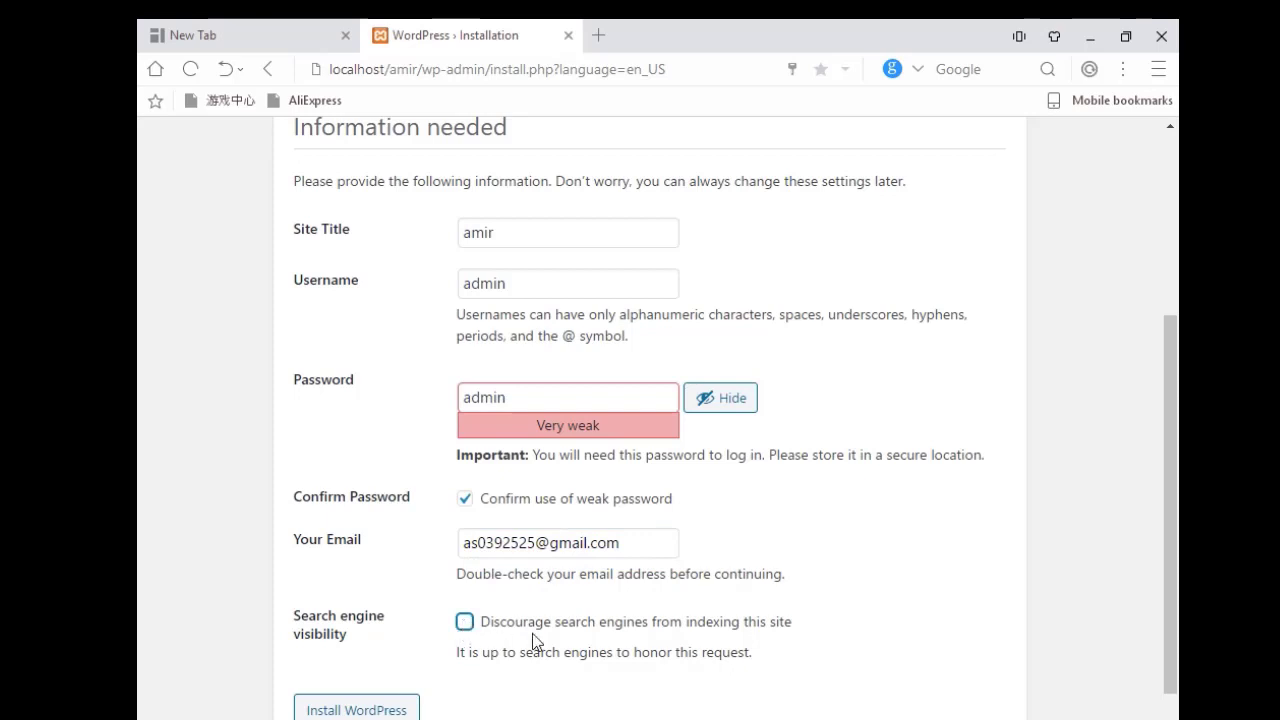
{"action": "left_click", "coordinate": [358, 710]}
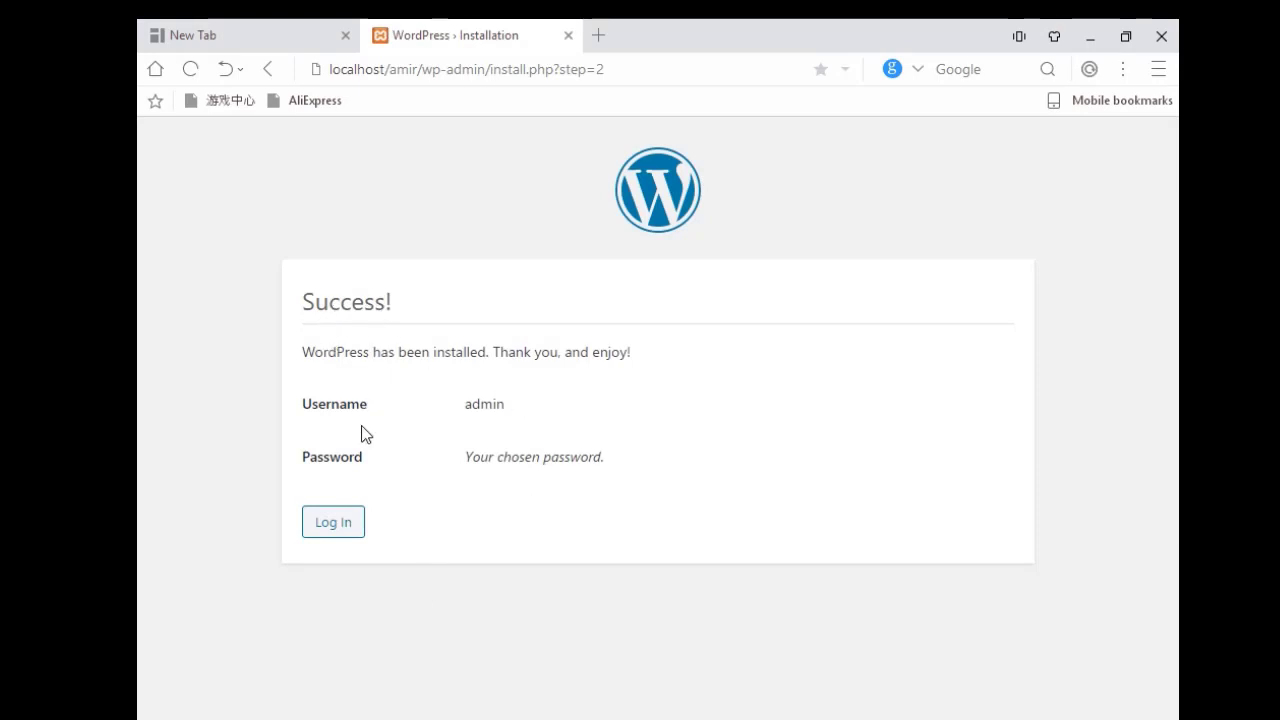
Log in to the WordPress admin as 'admin' with the account password.
{"action": "left_click", "coordinate": [352, 526]}
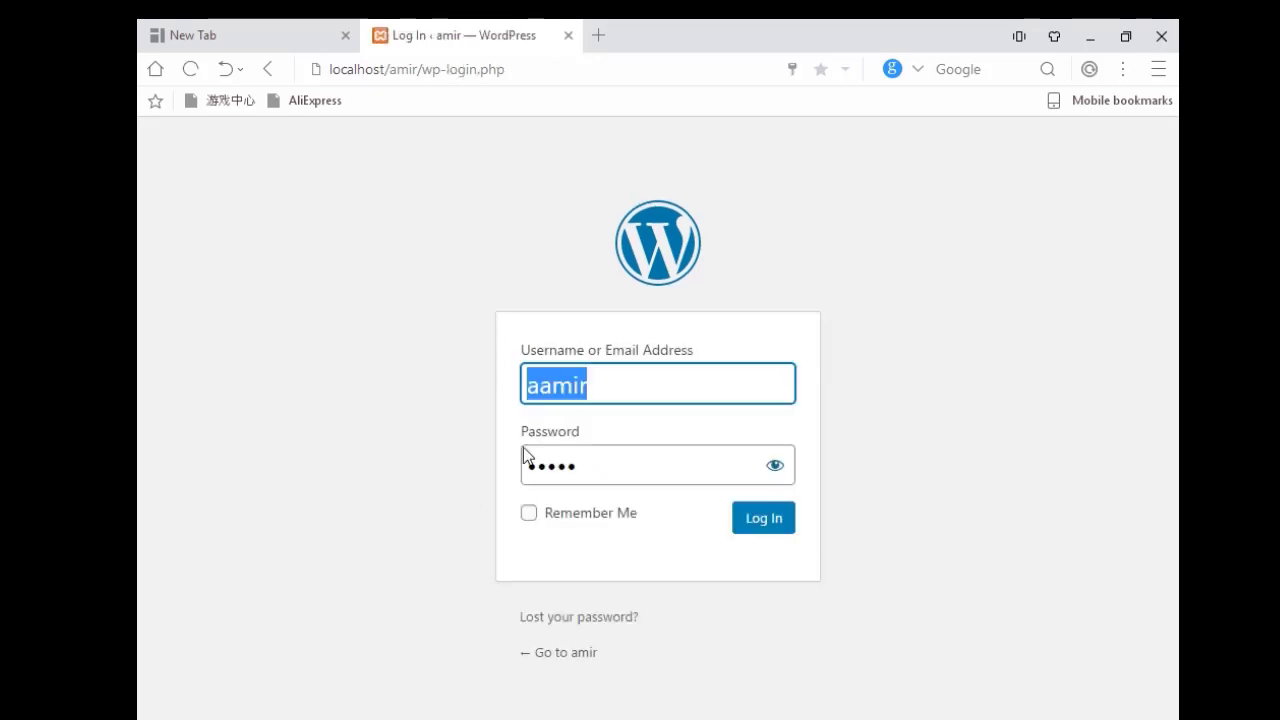
{"action": "key", "text": "BackSpace"}
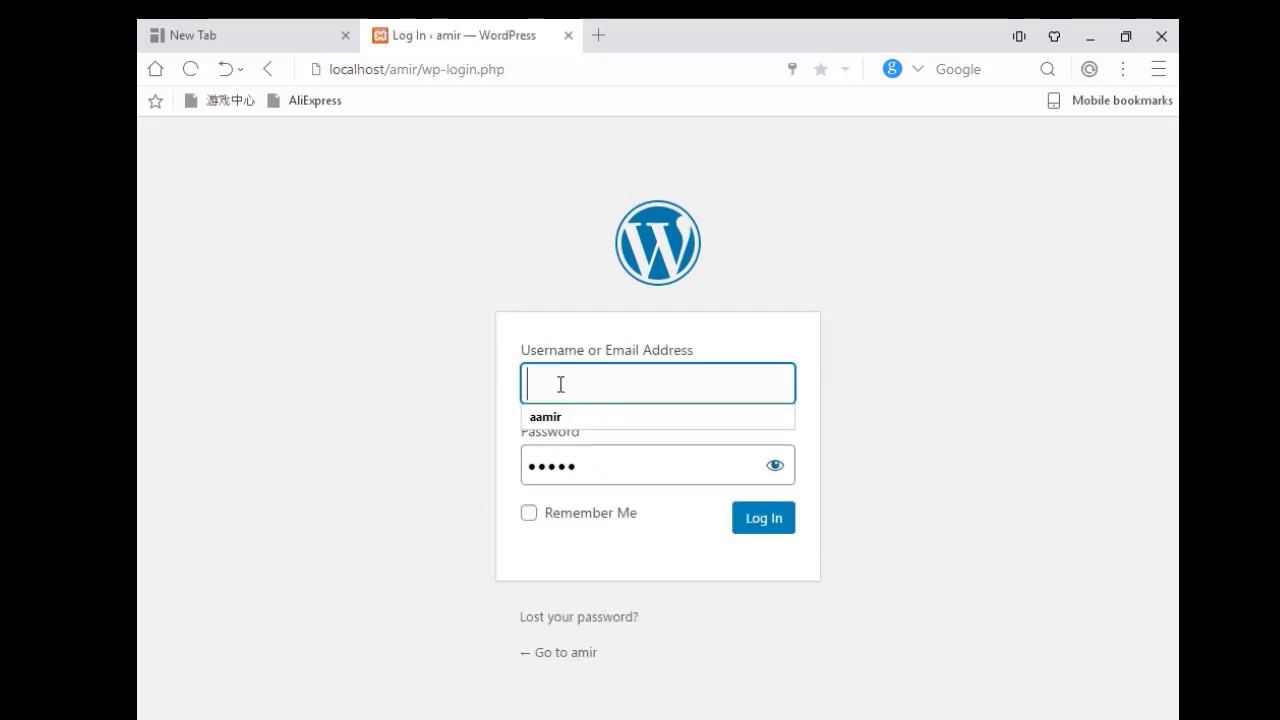
{"action": "type", "text": "admin"}
{"action": "left_click", "coordinate": [578, 462]}
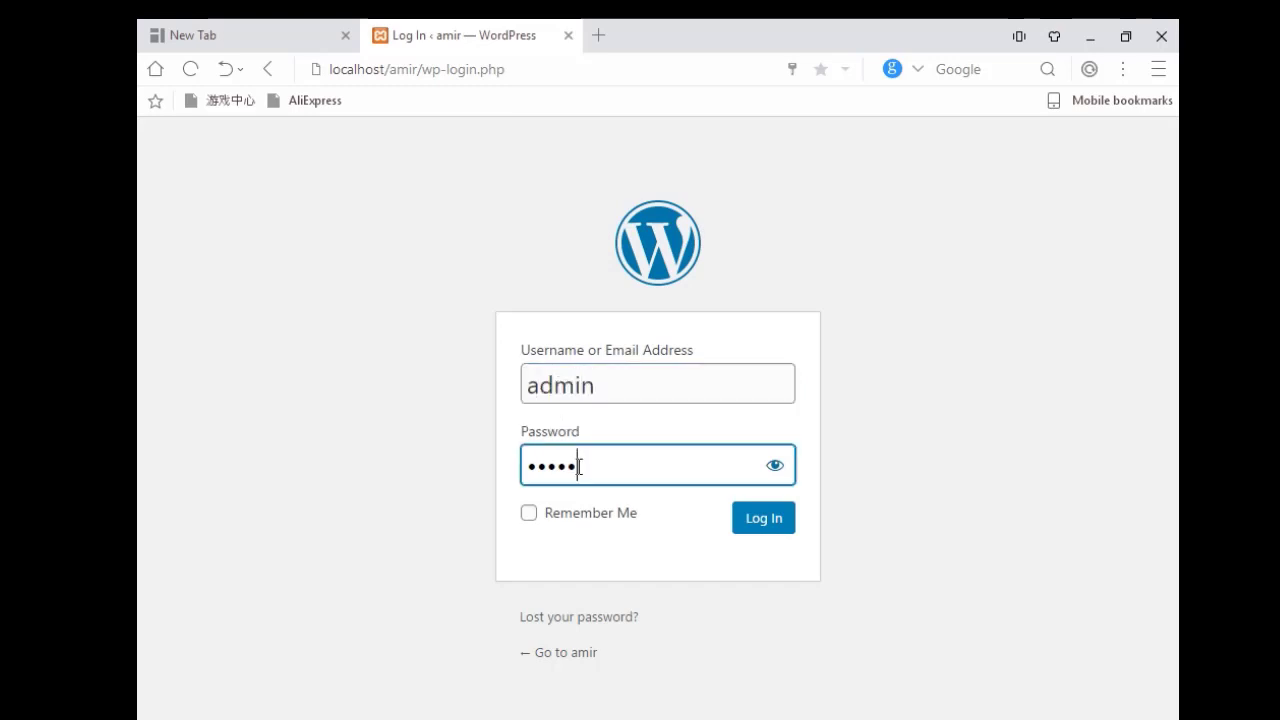
{"action": "key", "text": "BackSpace"}
{"action": "key", "text": "BackSpace"}
{"action": "key", "text": "BackSpace"}
{"action": "key", "text": "BackSpace"}
{"action": "key", "text": "BackSpace"}
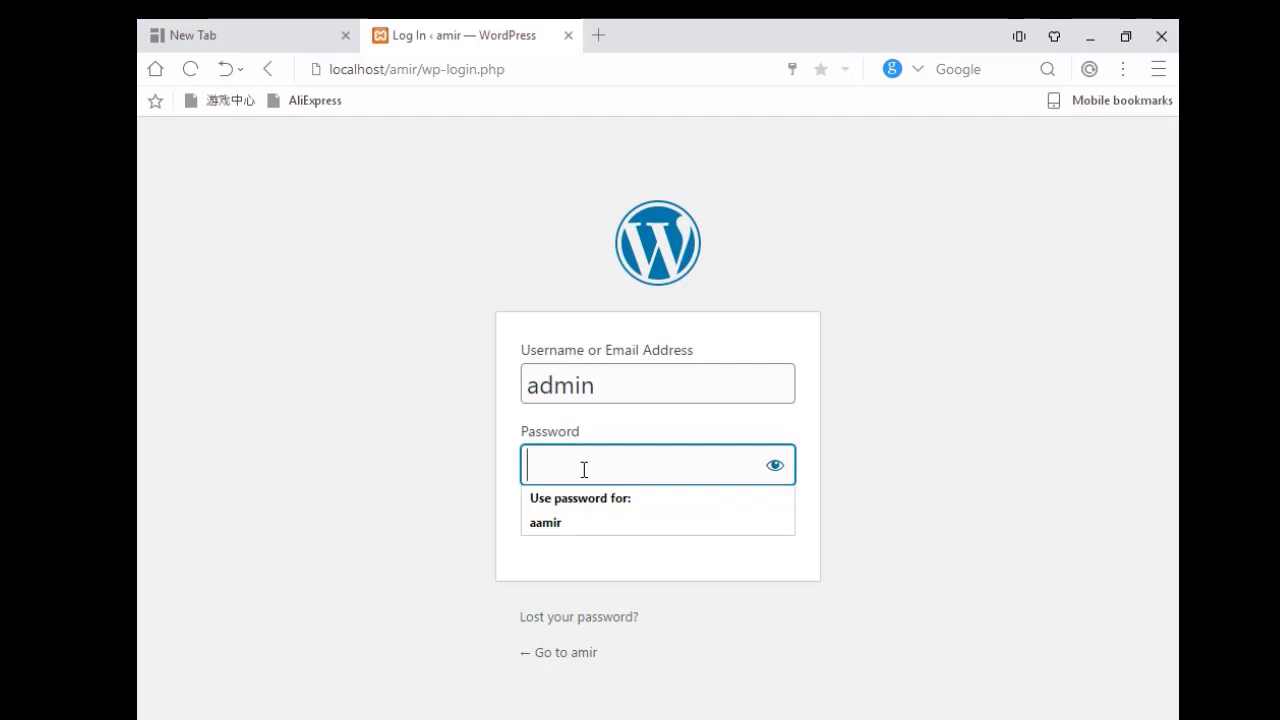
{"action": "type", "text": "123"}
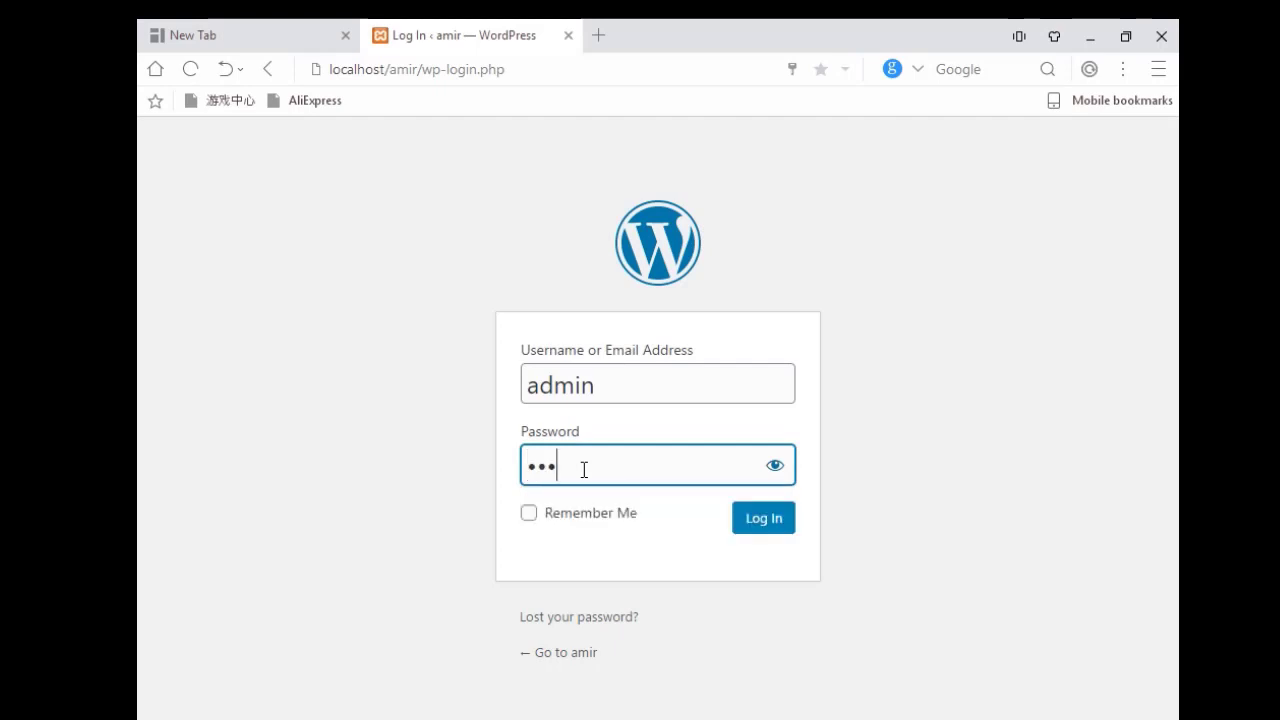
{"action": "key", "text": "BackSpace"}
{"action": "key", "text": "BackSpace"}
{"action": "type", "text": "2345"}
{"action": "left_click", "coordinate": [751, 530]}
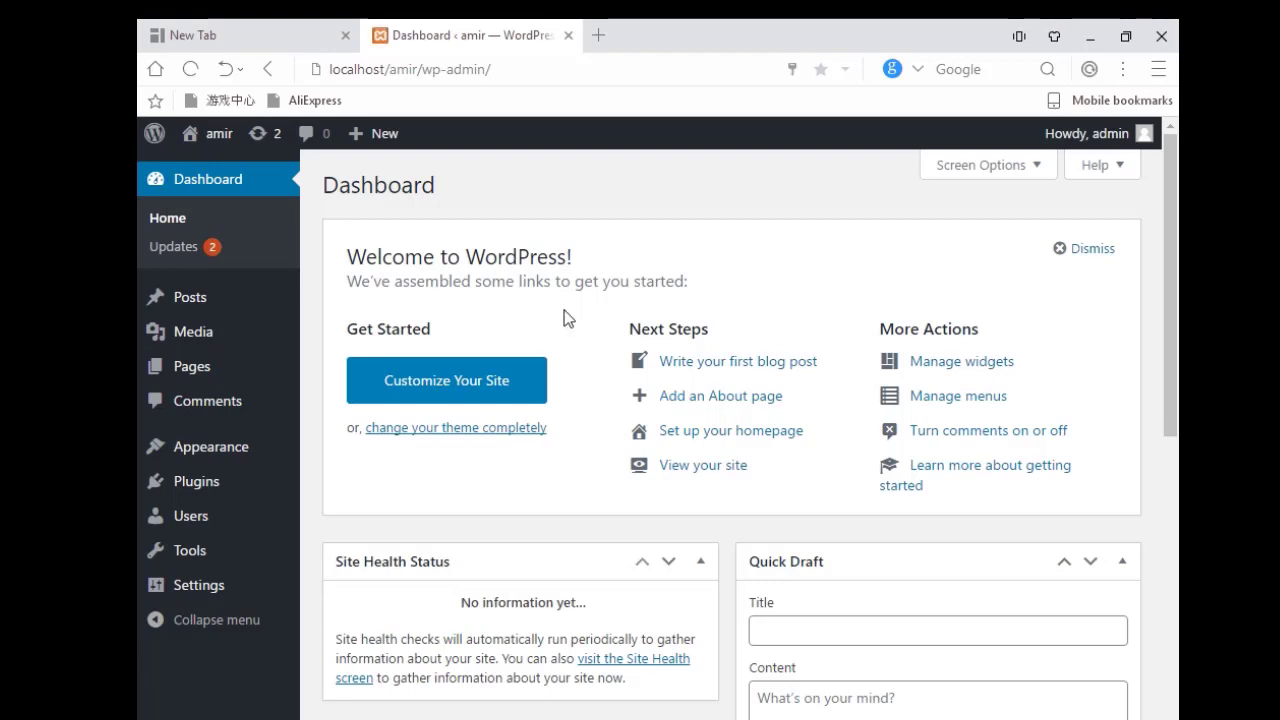
Scroll the Dashboard to review its widgets: 1 Post, 1 Page, 1 Comment, Twenty Twenty-One theme.
{"action": "scroll", "coordinate": [643, 412], "scroll_direction": "down", "scroll_amount": 5}
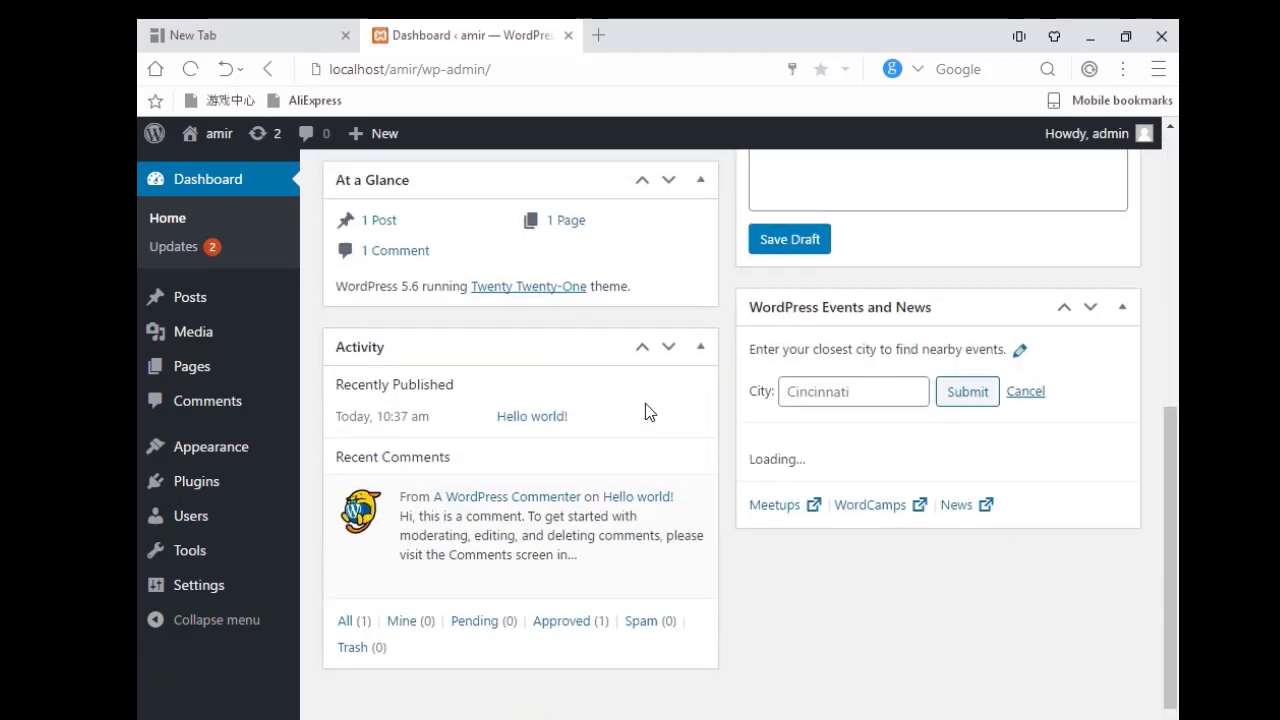
{"action": "scroll", "coordinate": [646, 409], "scroll_direction": "up", "scroll_amount": 5}
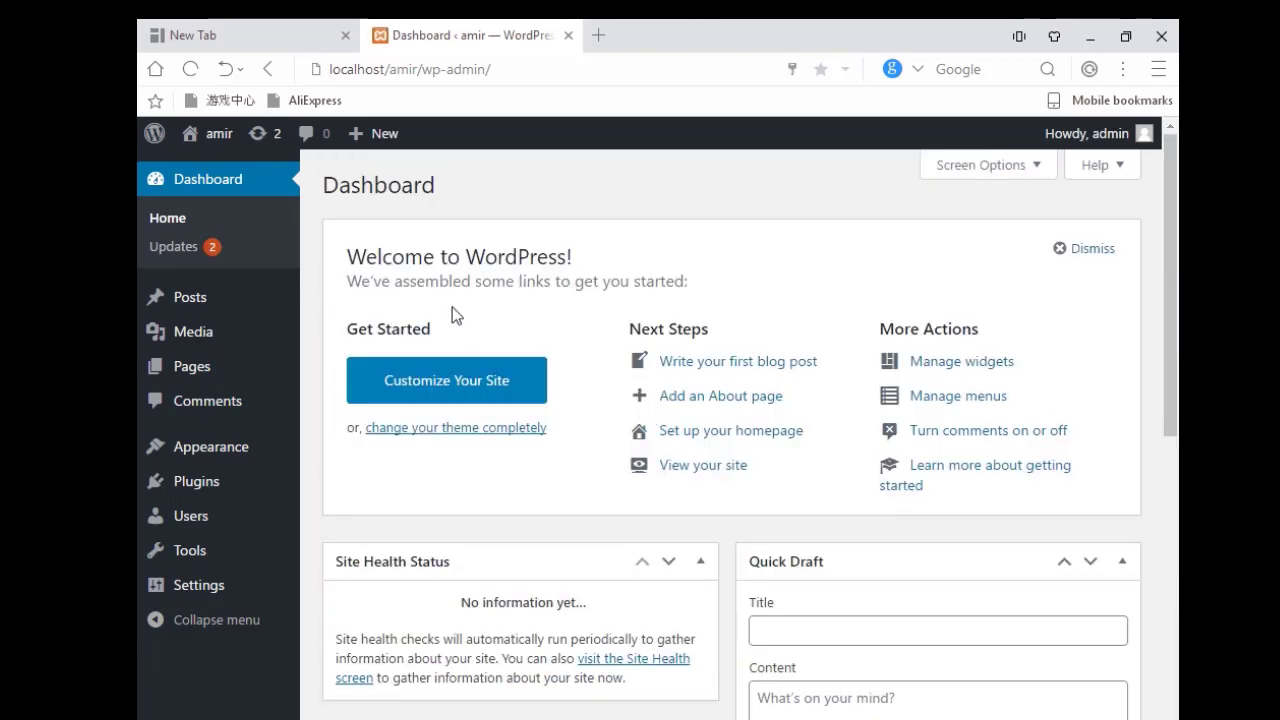